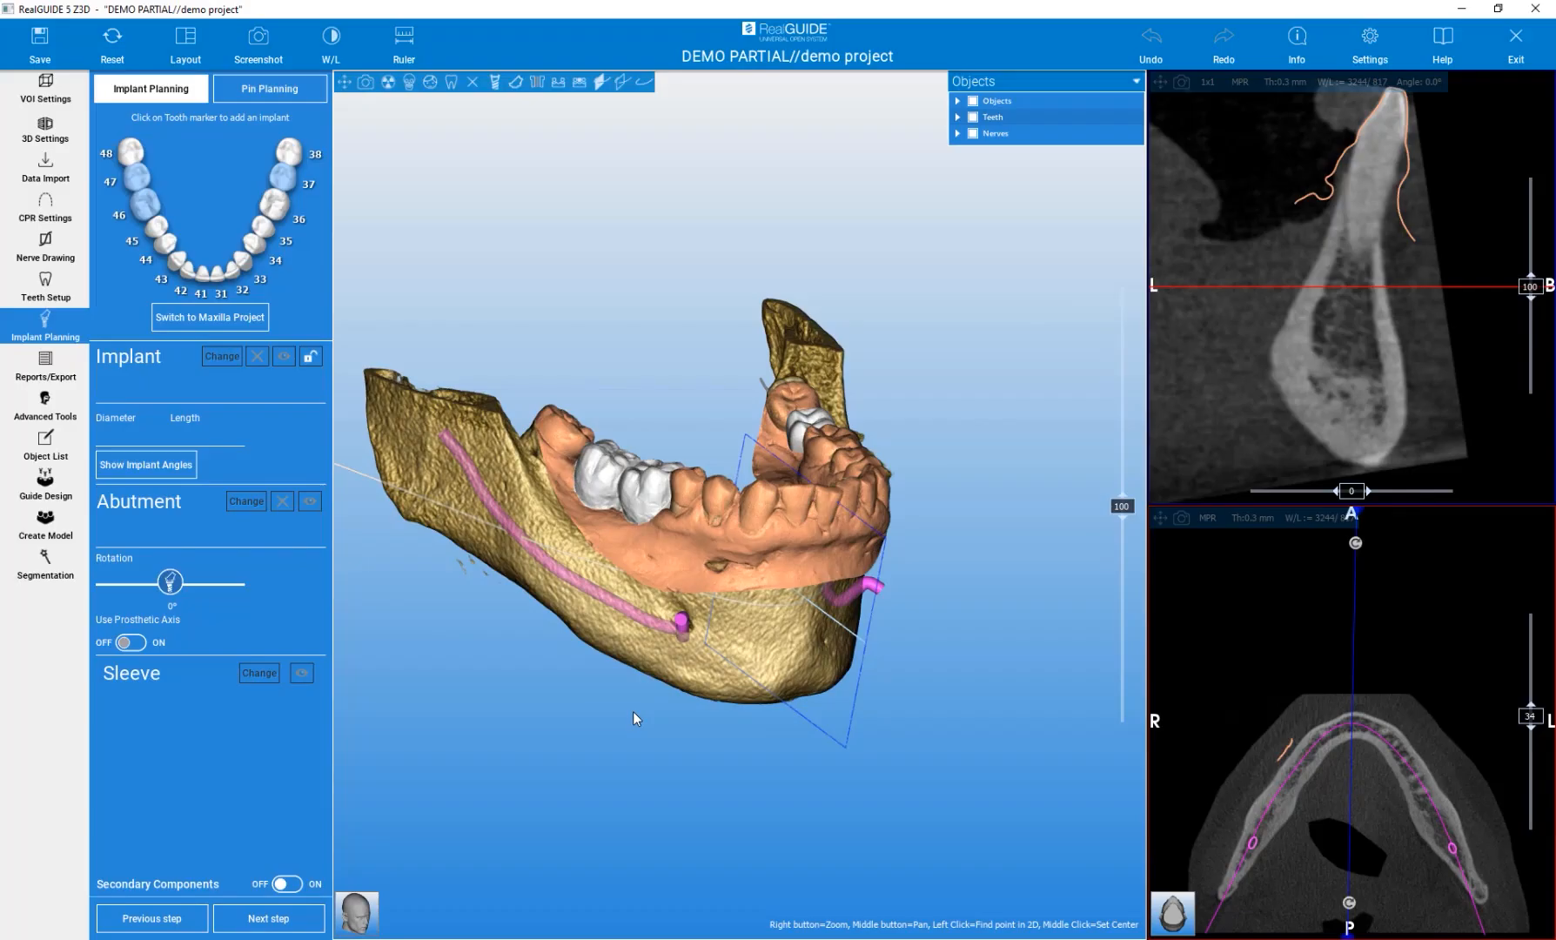
Open Bone Segmentation and set the lower threshold to 280.
left_click(60, 566)
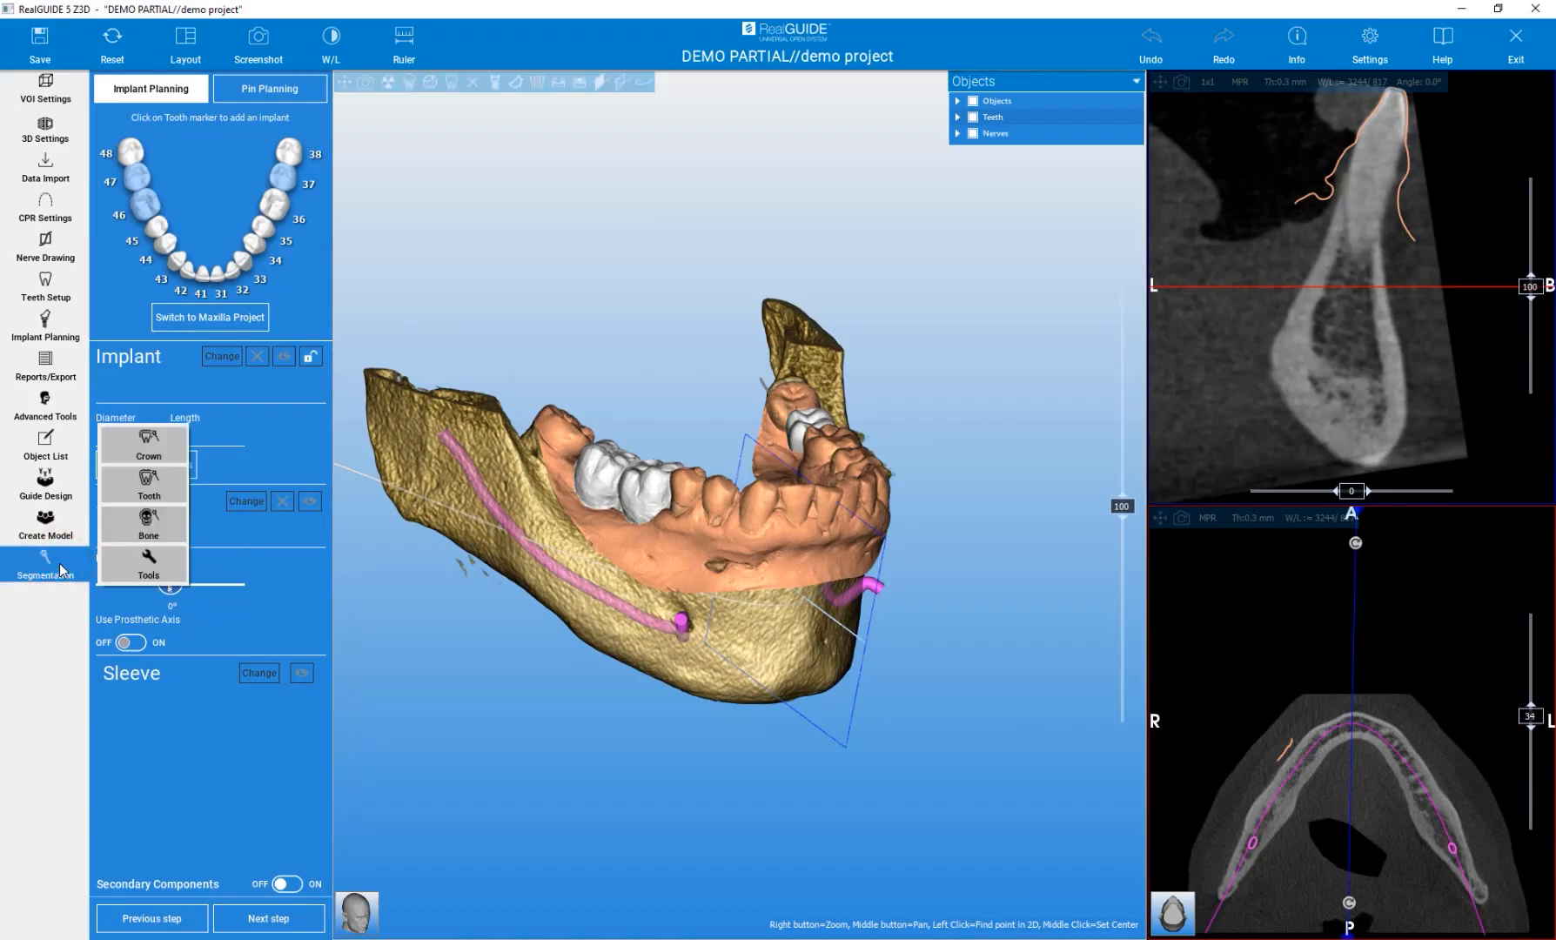
left_click(156, 534)
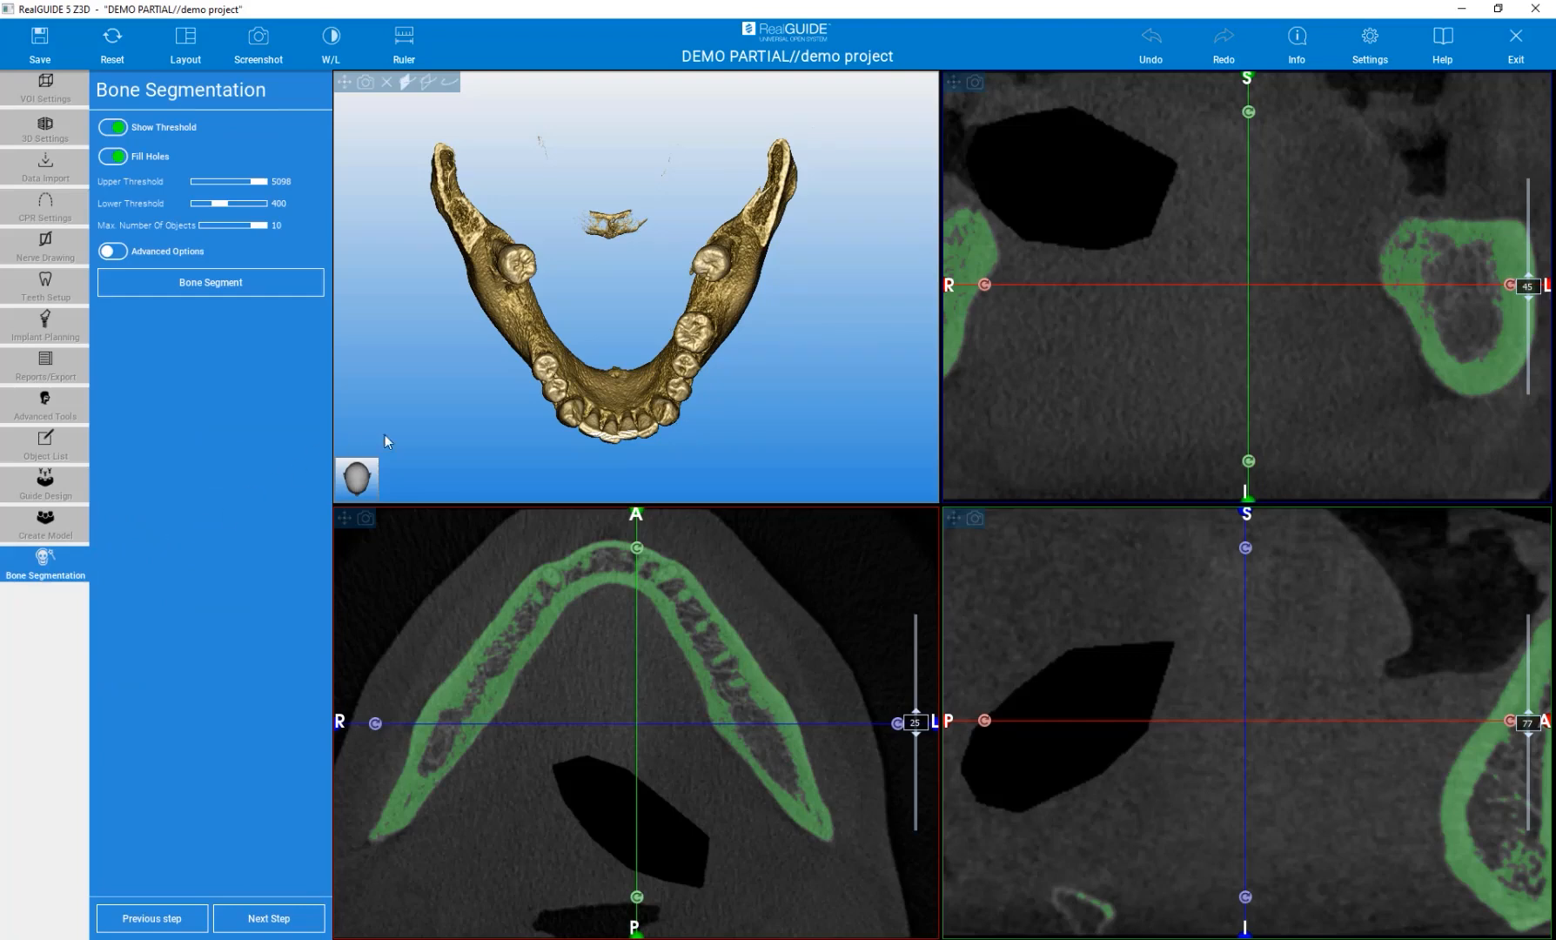
left_click_drag(474, 433, 487, 287)
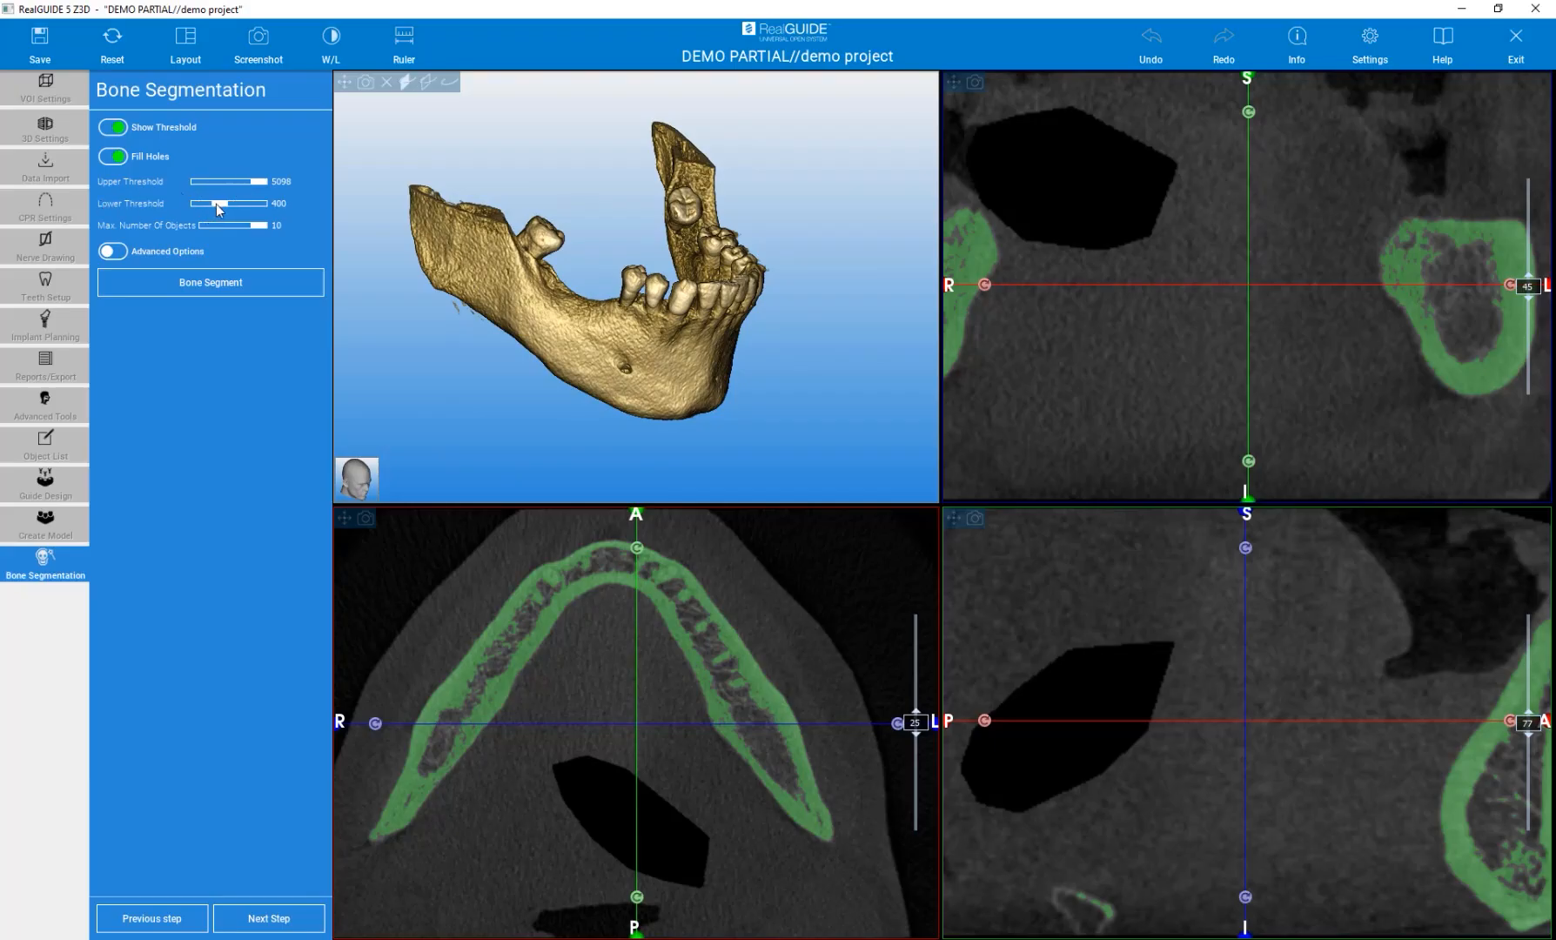
left_click(1221, 710)
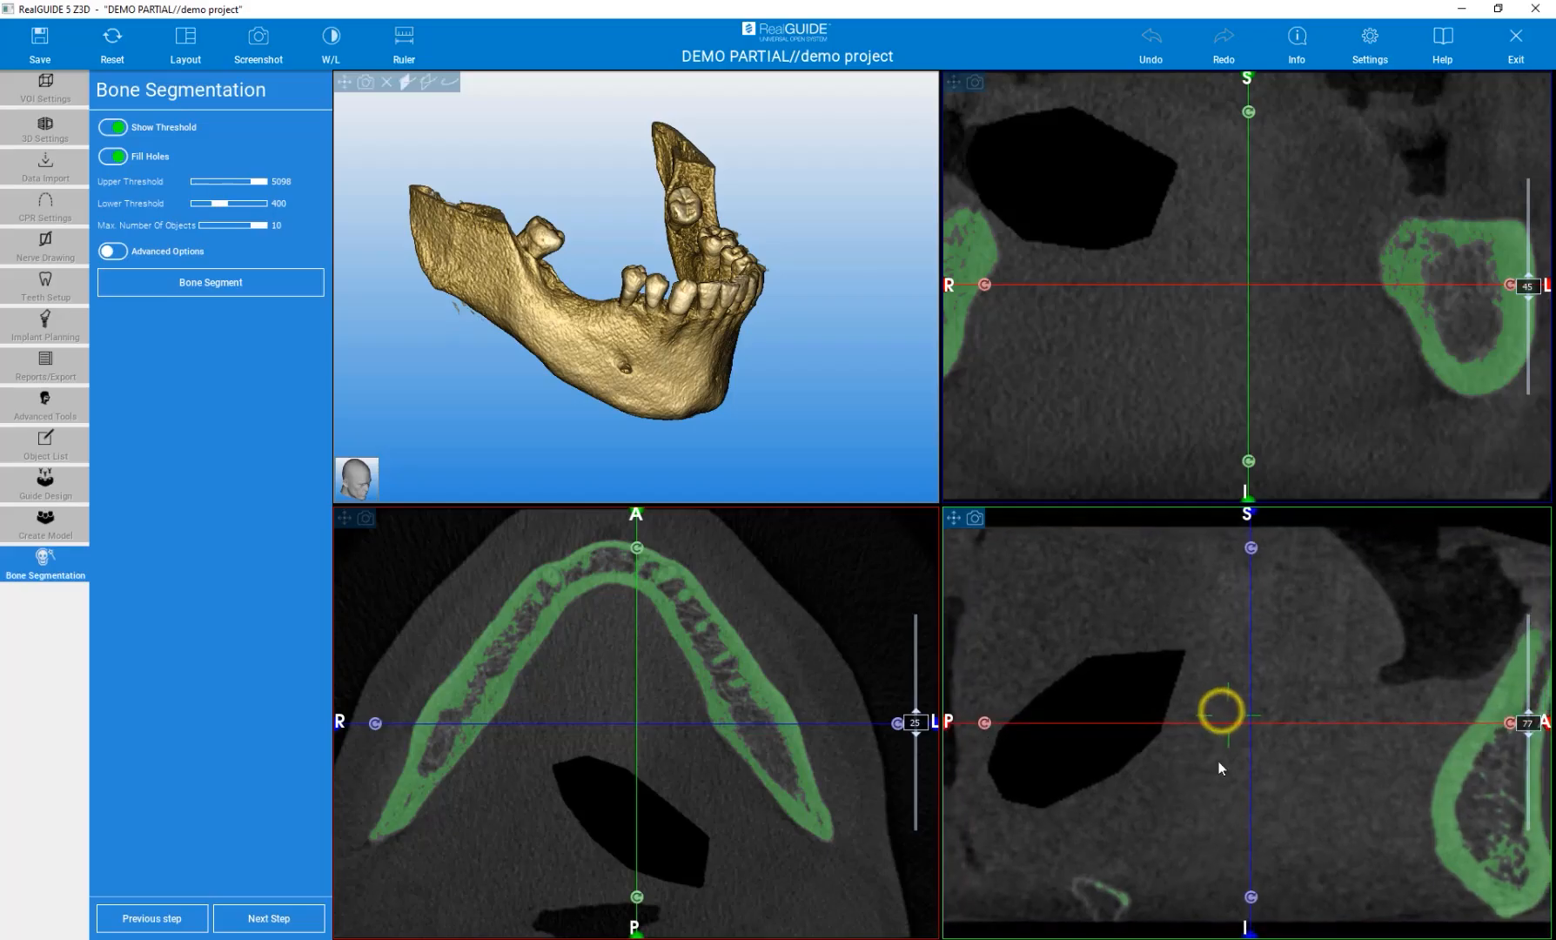
left_click(1150, 312)
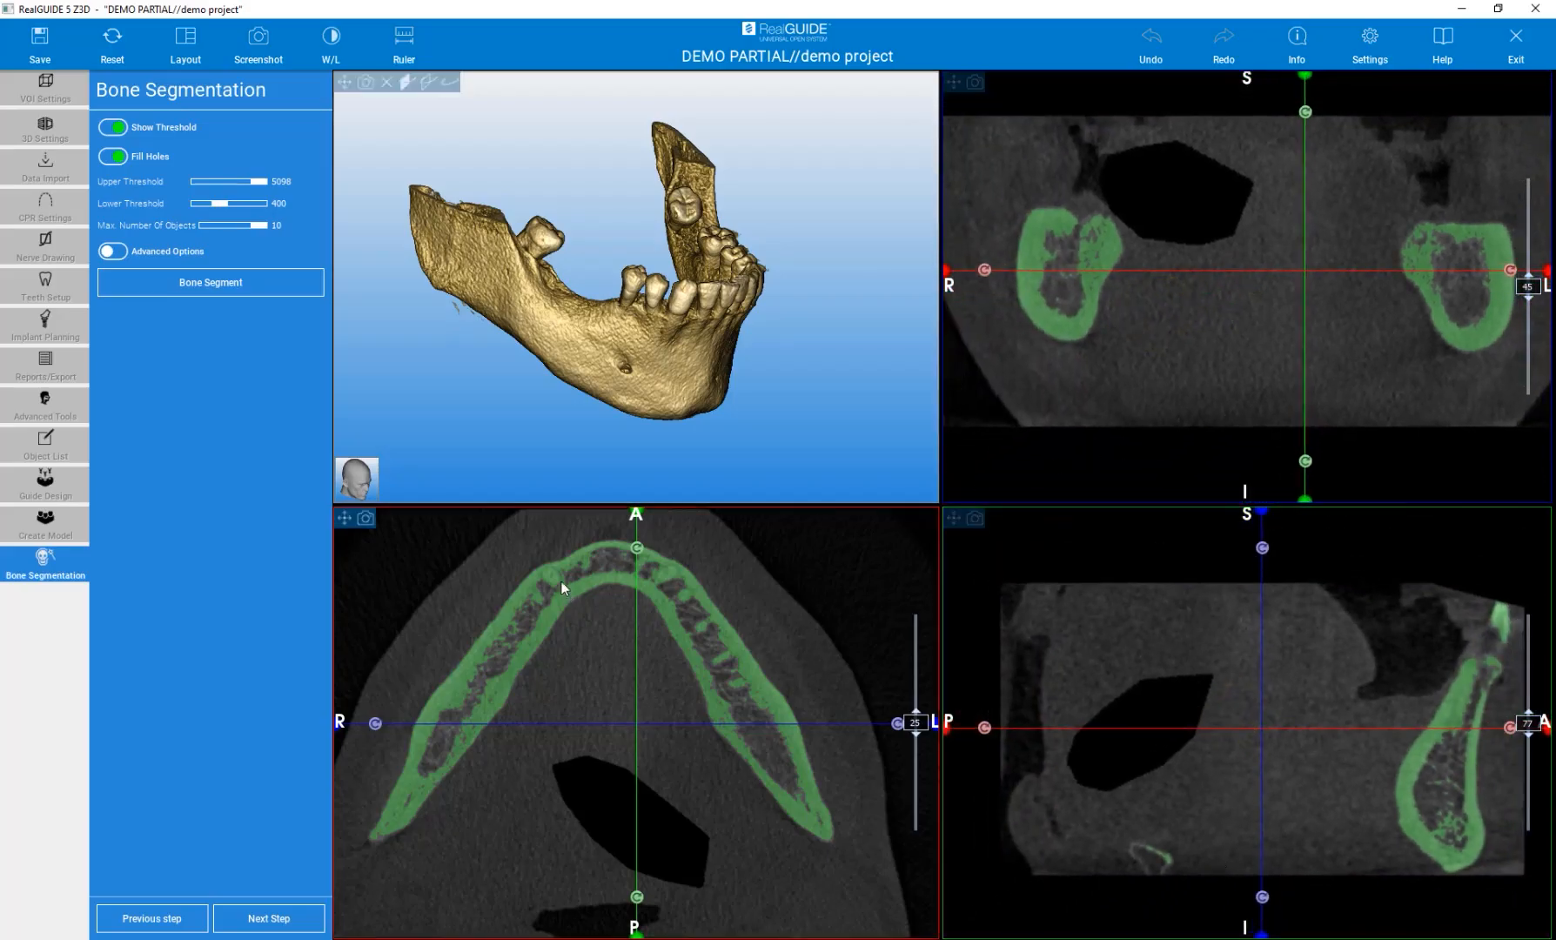
left_click_drag(219, 203, 217, 201)
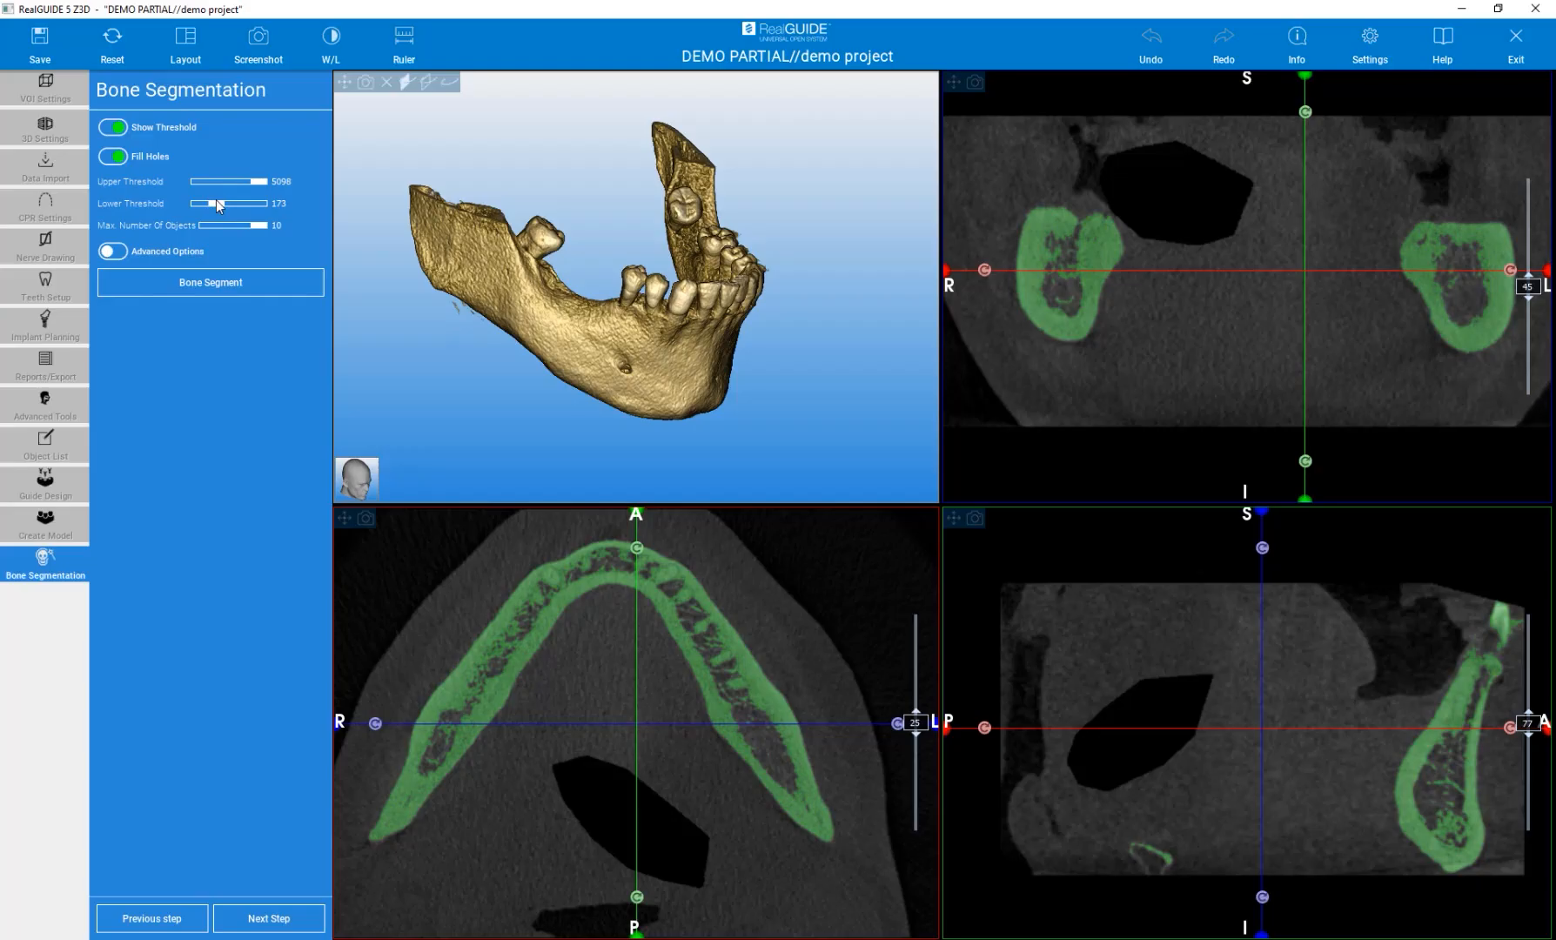
left_click_drag(218, 202, 227, 202)
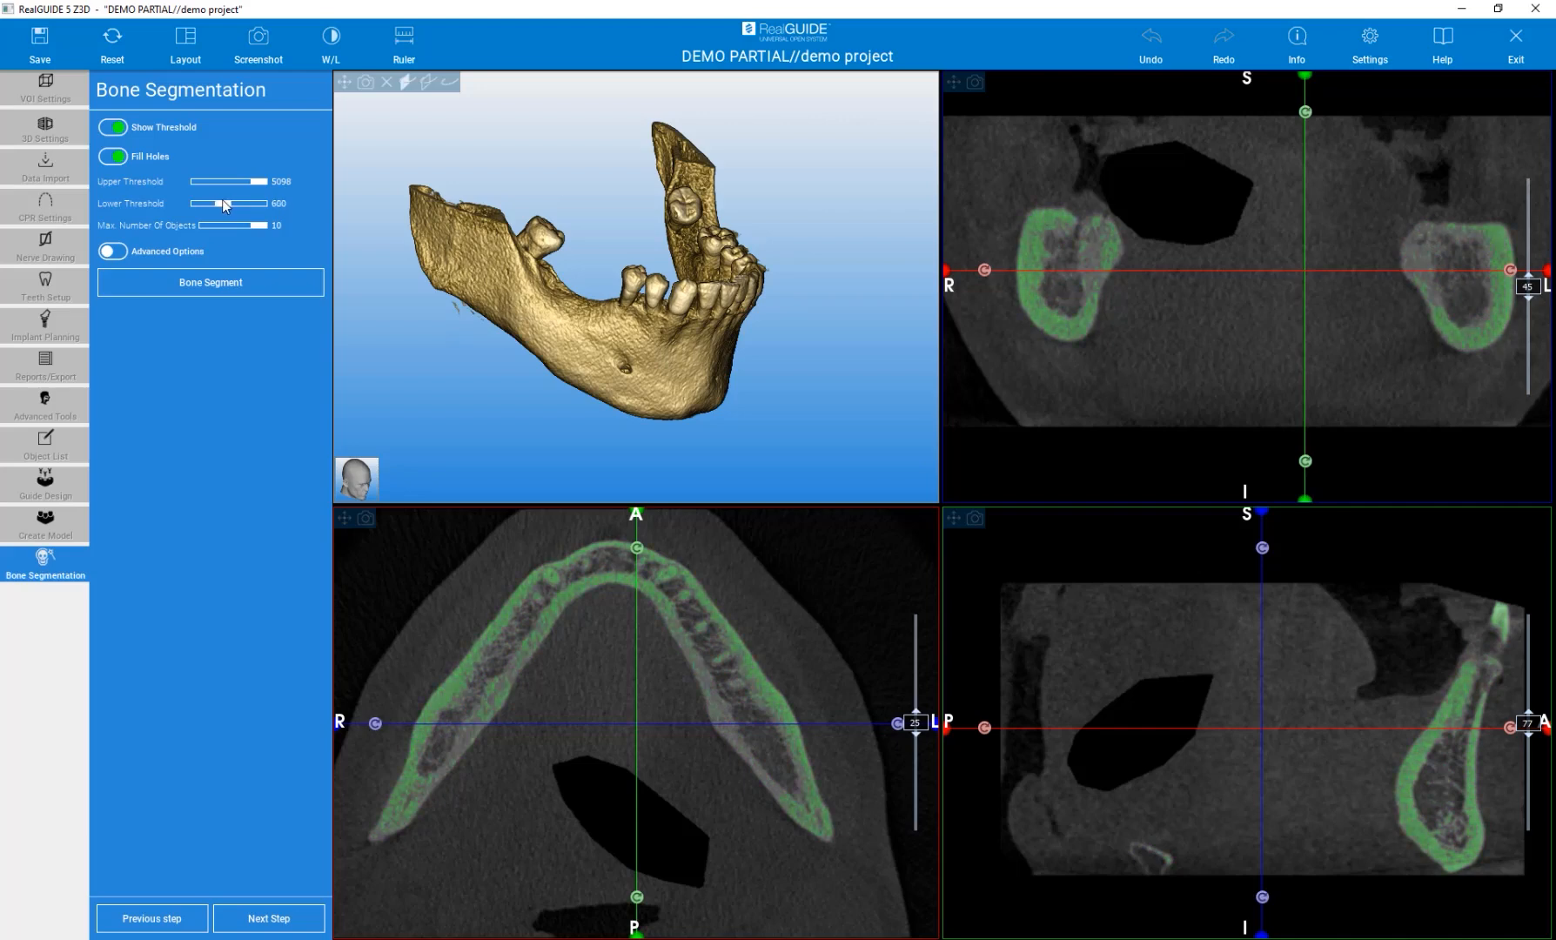
left_click_drag(223, 202, 215, 203)
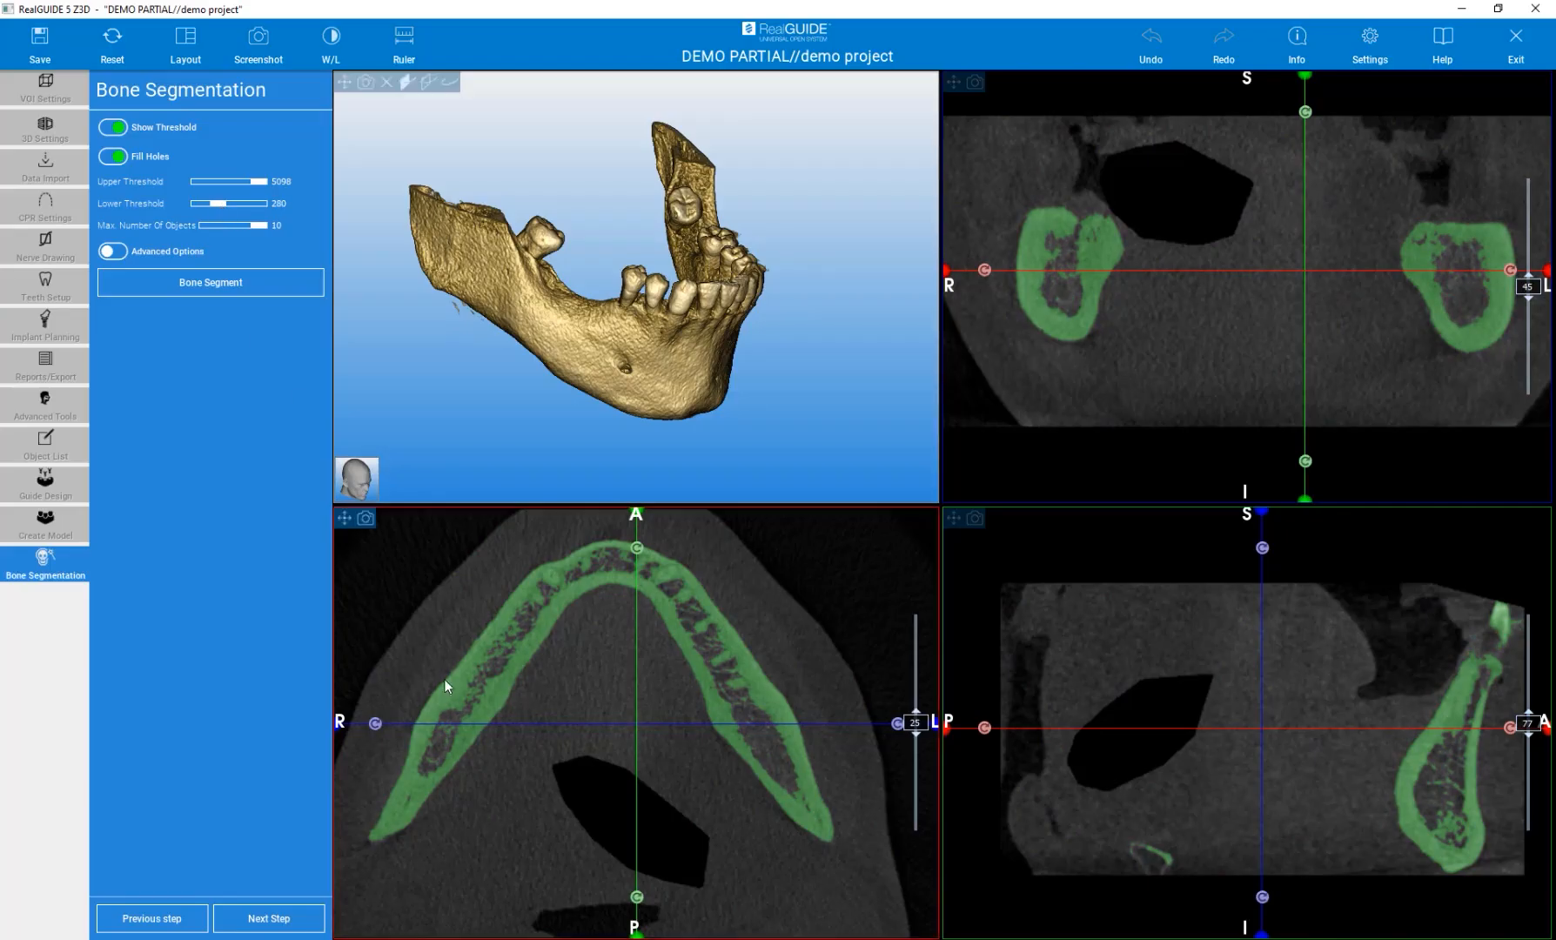
Run the bone segmentation with the 280 to 5098 threshold range.
left_click(474, 669)
scroll(475, 628, "up", 3)
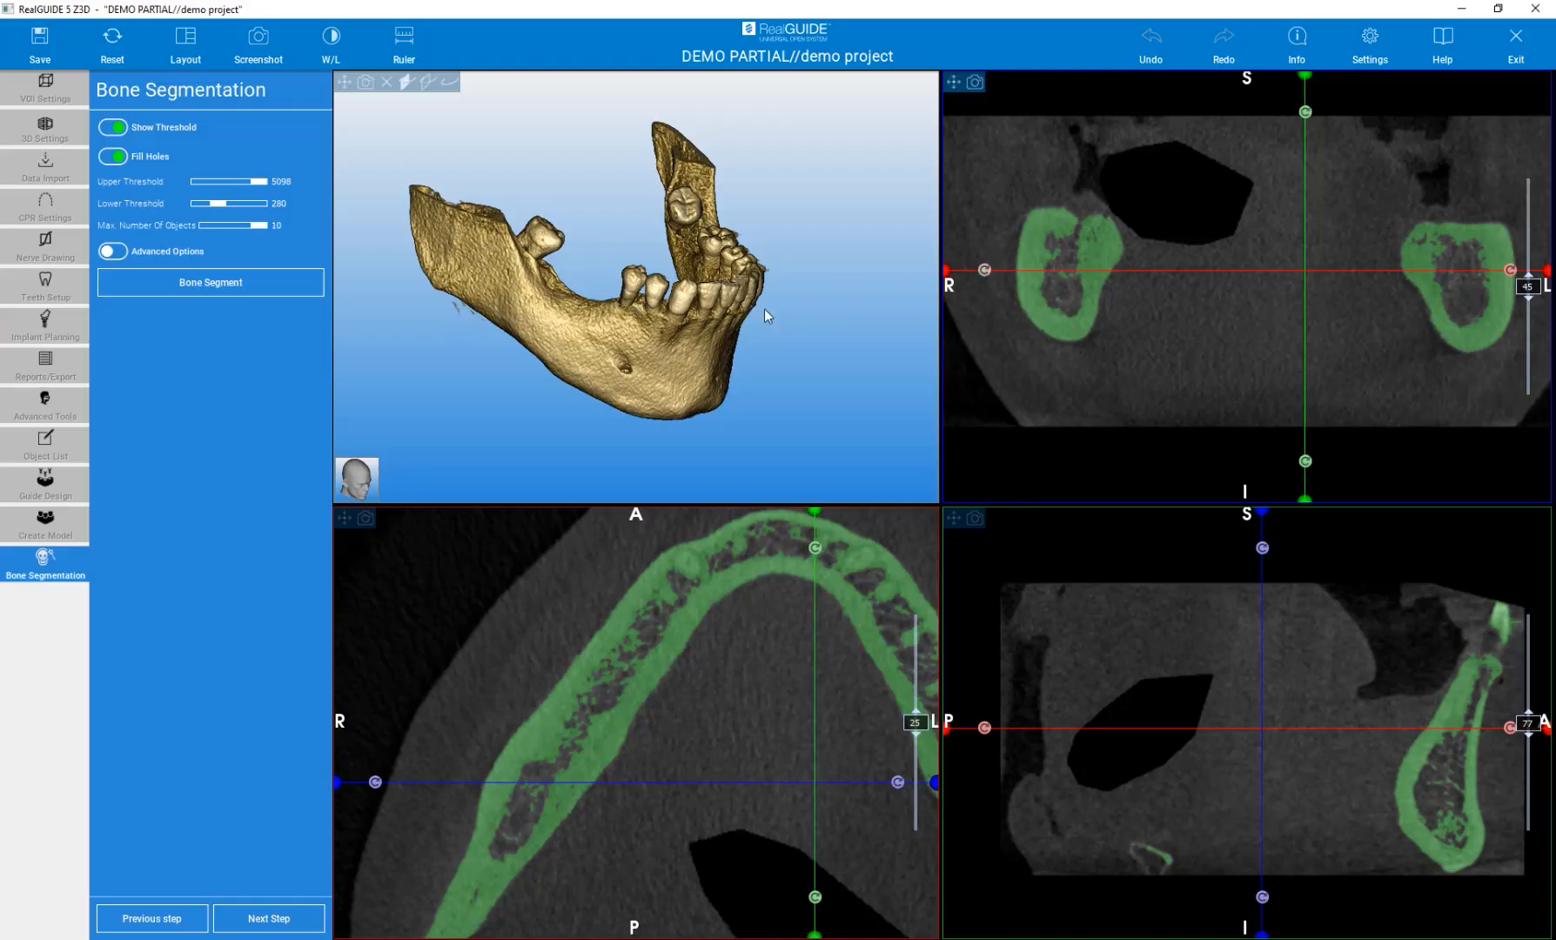
mouse_move(813, 379)
left_mouse_down()
mouse_move(729, 361)
mouse_move(658, 384)
mouse_move(695, 481)
mouse_move(682, 386)
mouse_move(729, 361)
mouse_move(754, 372)
left_mouse_up()
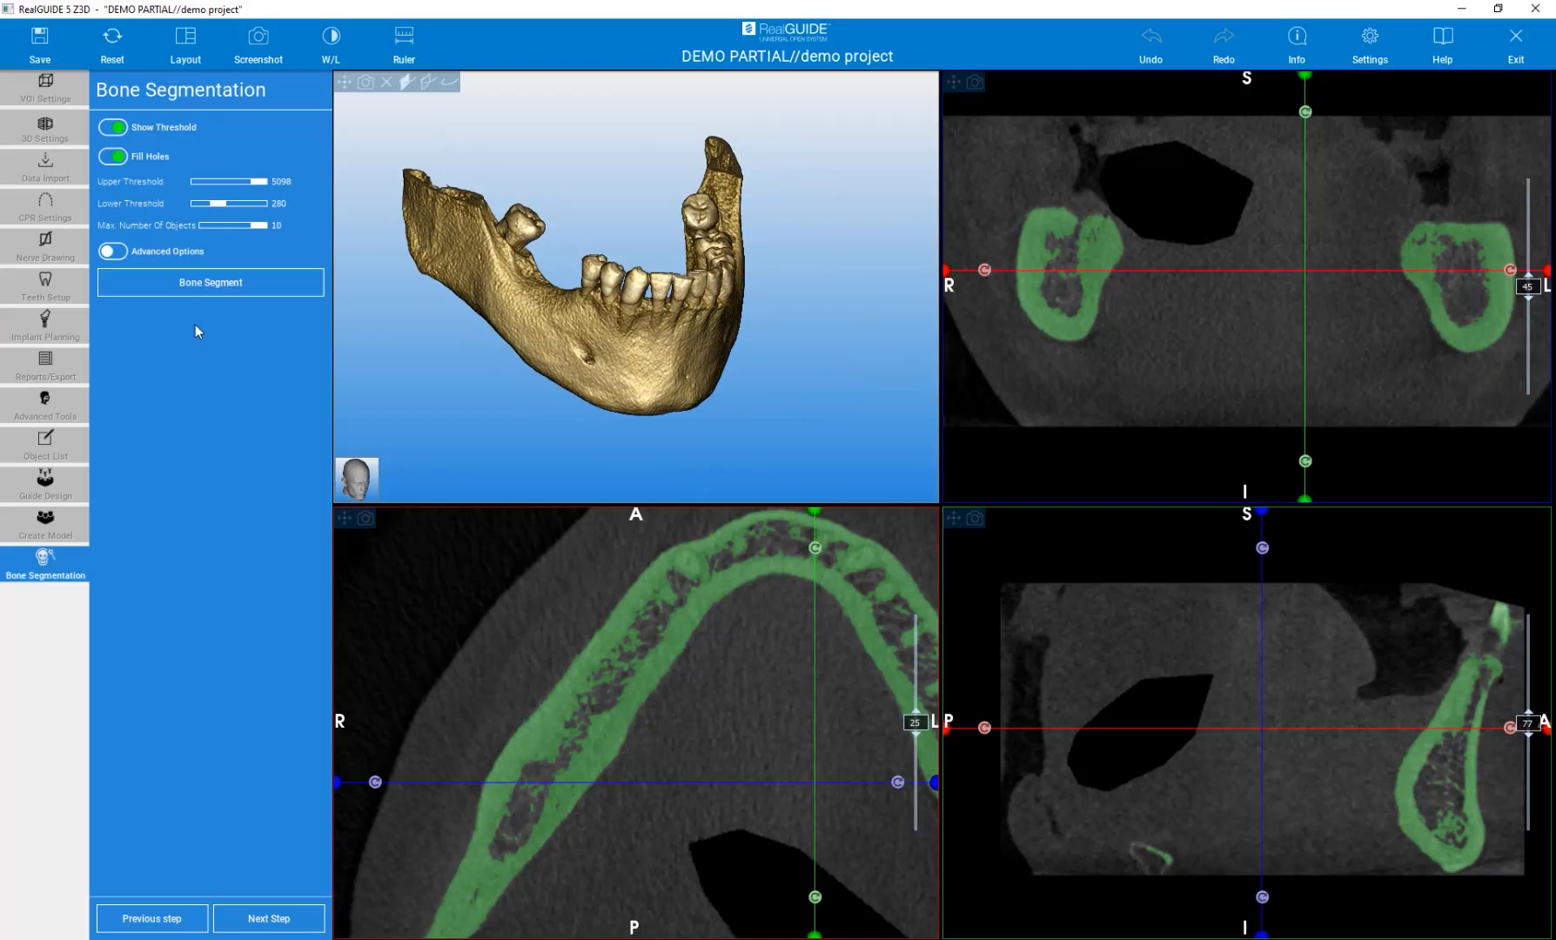
left_click(197, 284)
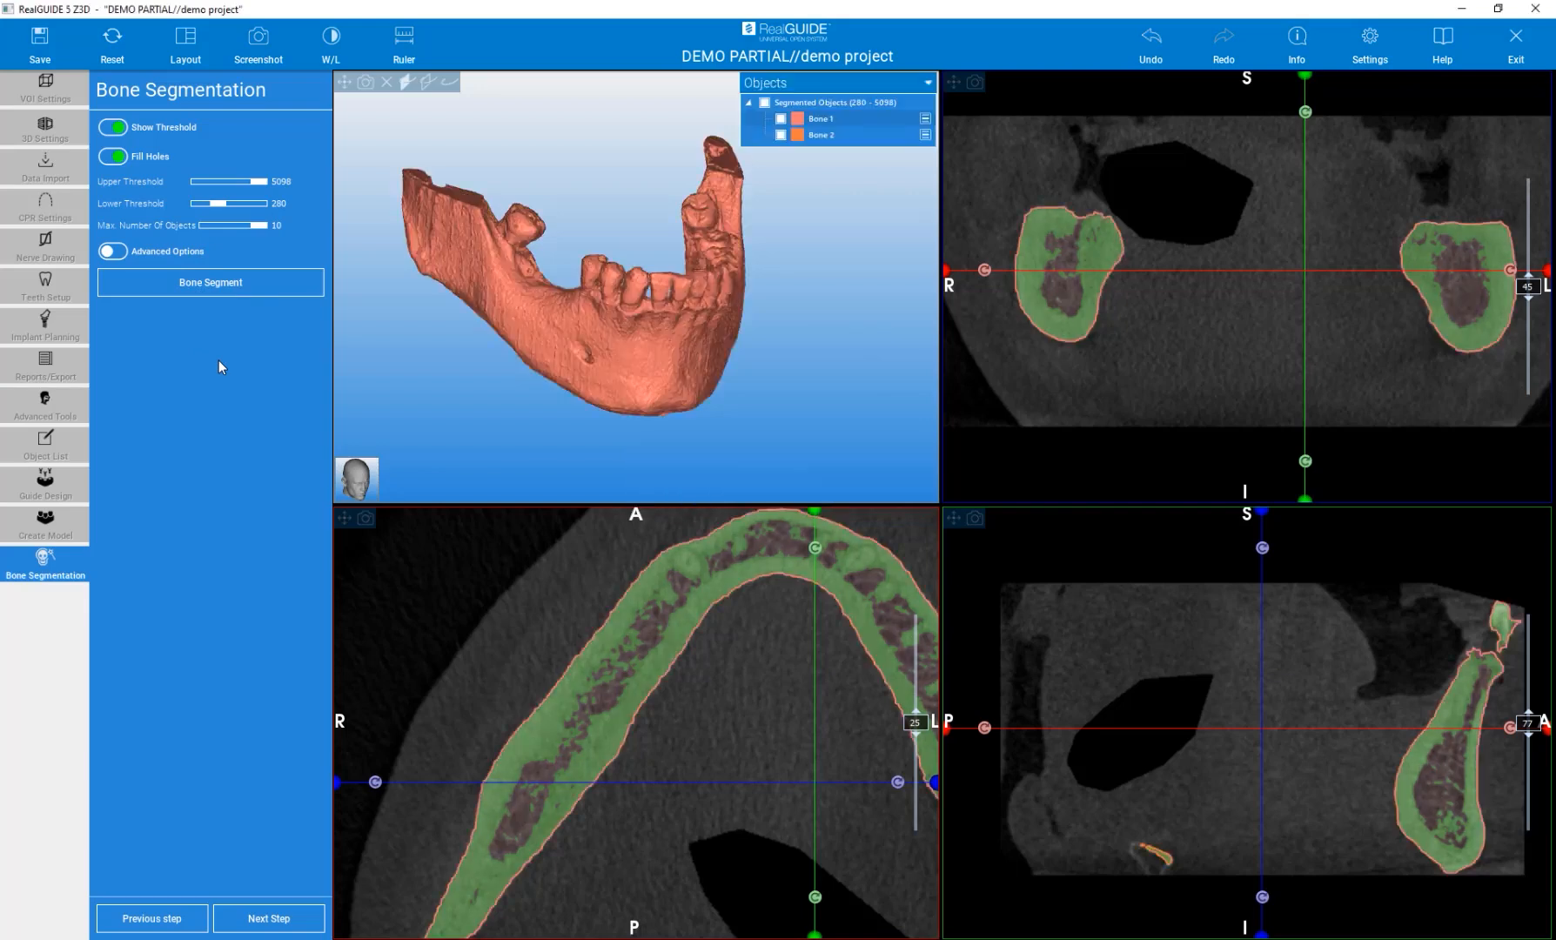
Turn off the threshold overlay and inspect the segmented bone in the 3D view.
left_click_drag(816, 388, 704, 374)
left_click(112, 127)
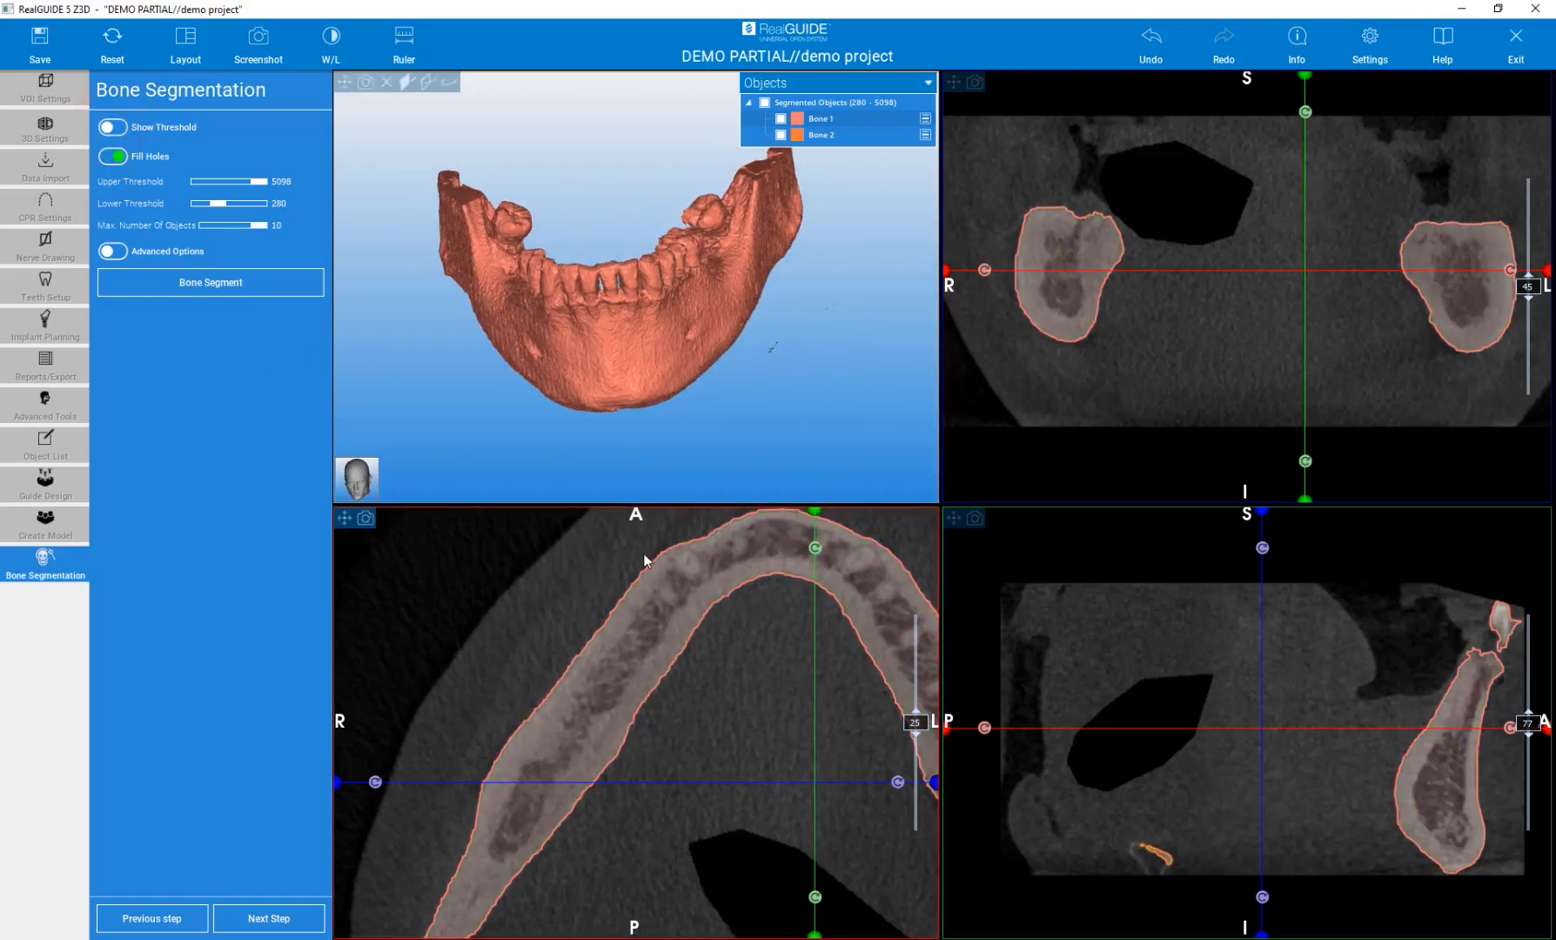
mouse_move(497, 438)
left_mouse_down()
mouse_move(549, 440)
mouse_move(545, 425)
left_mouse_up()
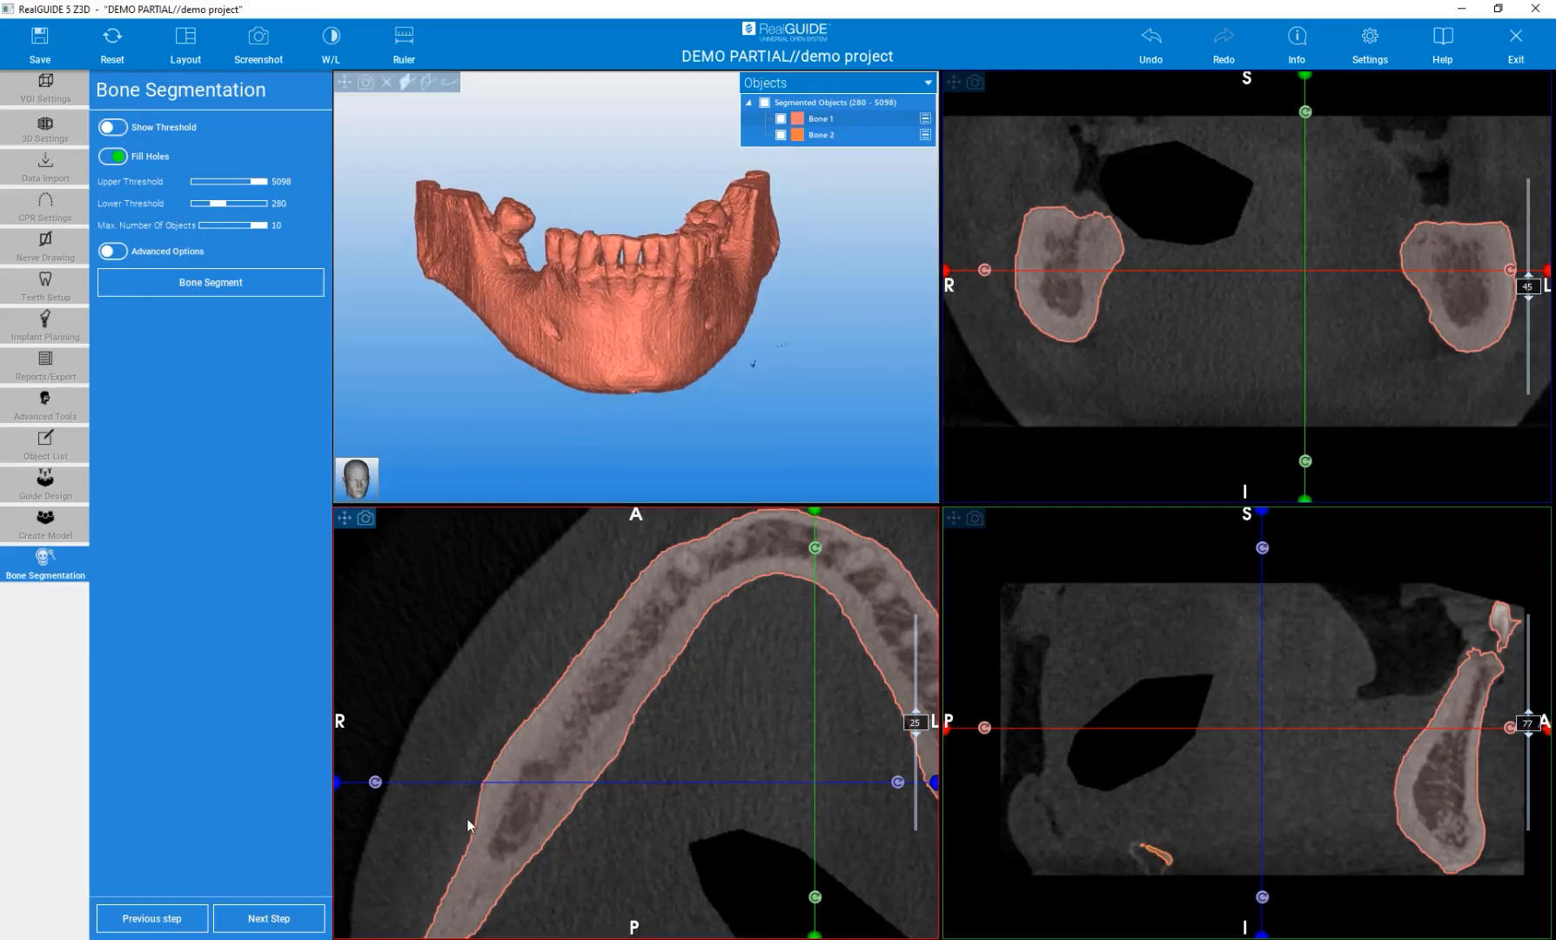
mouse_move(915, 723)
left_mouse_down()
mouse_move(894, 643)
mouse_move(903, 725)
left_mouse_up()
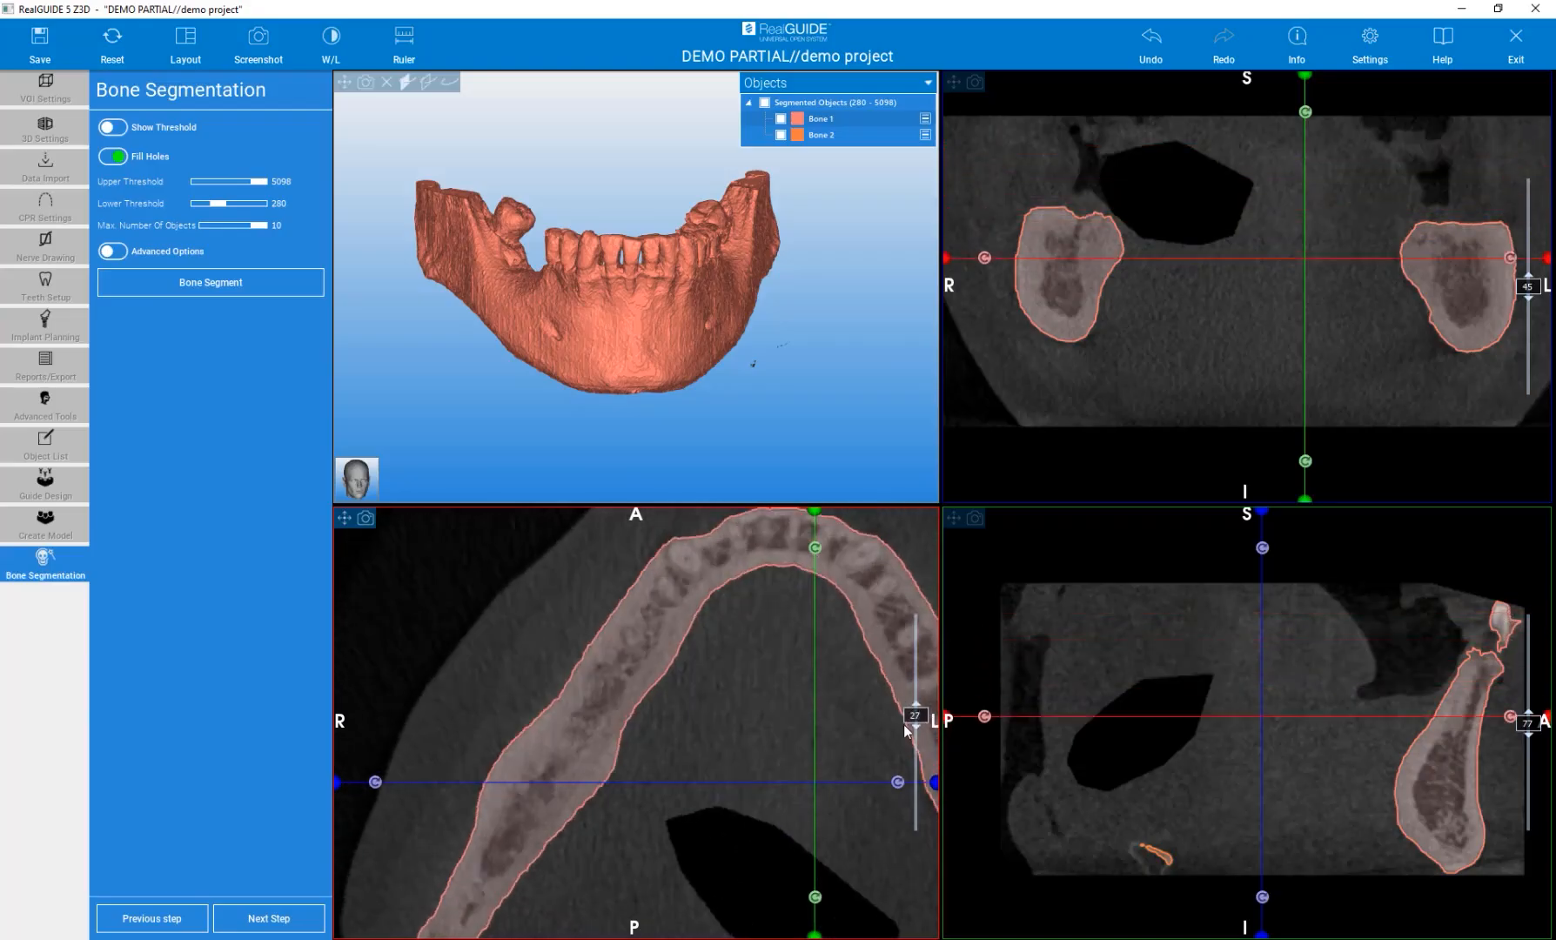
mouse_move(814, 331)
left_mouse_down()
mouse_move(729, 370)
mouse_move(758, 525)
mouse_move(720, 465)
left_mouse_up()
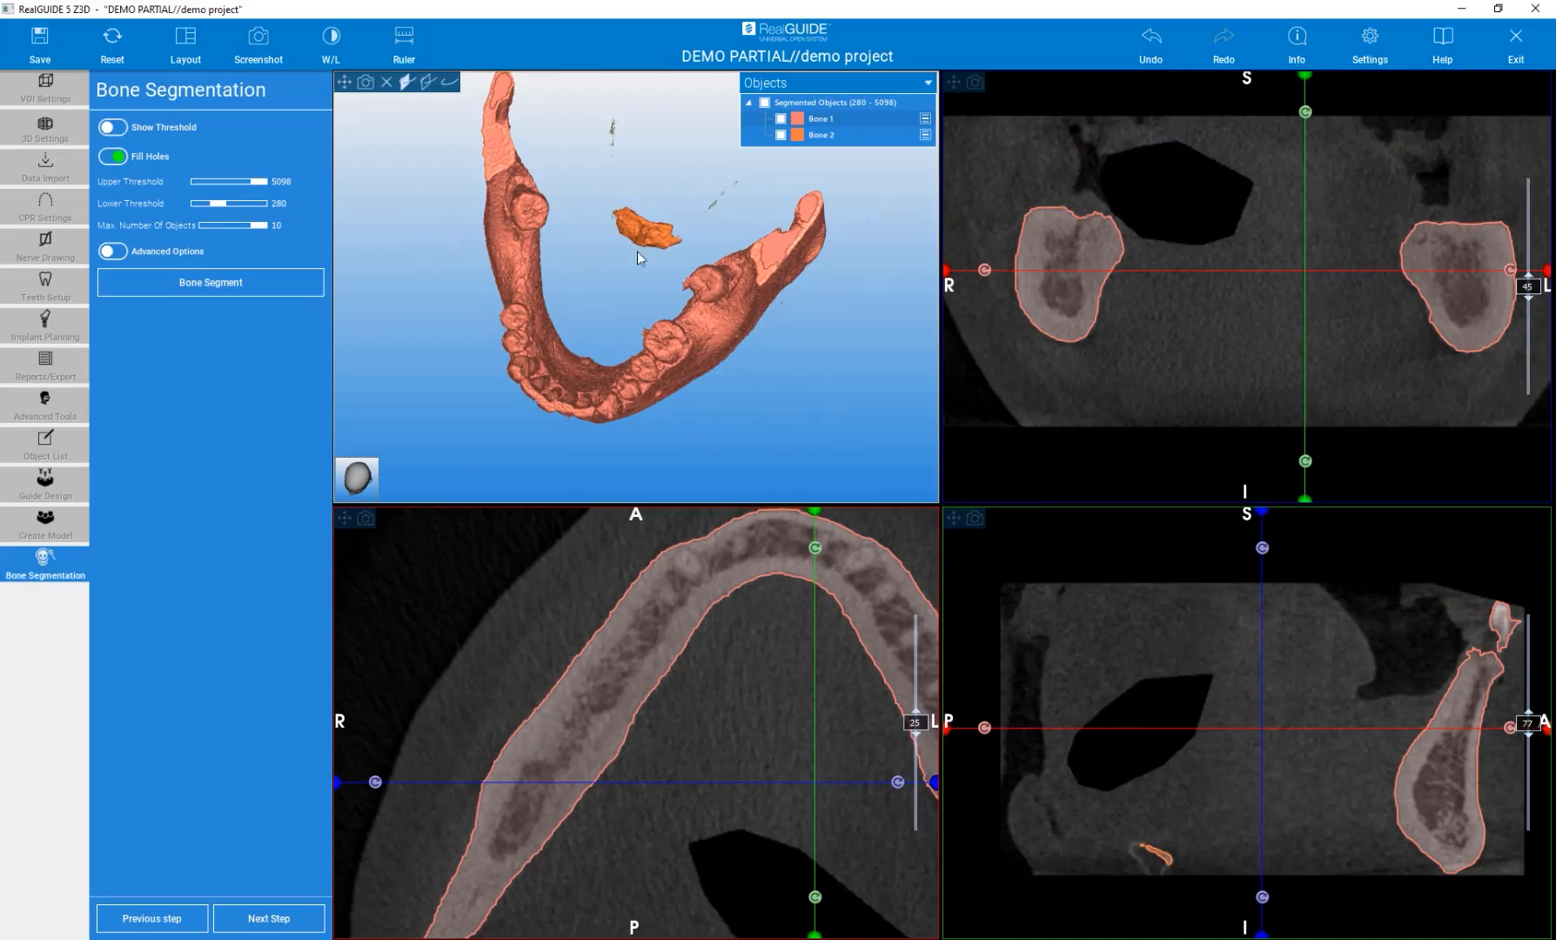
mouse_move(634, 277)
left_mouse_down()
mouse_move(602, 259)
mouse_move(748, 191)
mouse_move(702, 284)
mouse_move(763, 334)
left_mouse_up()
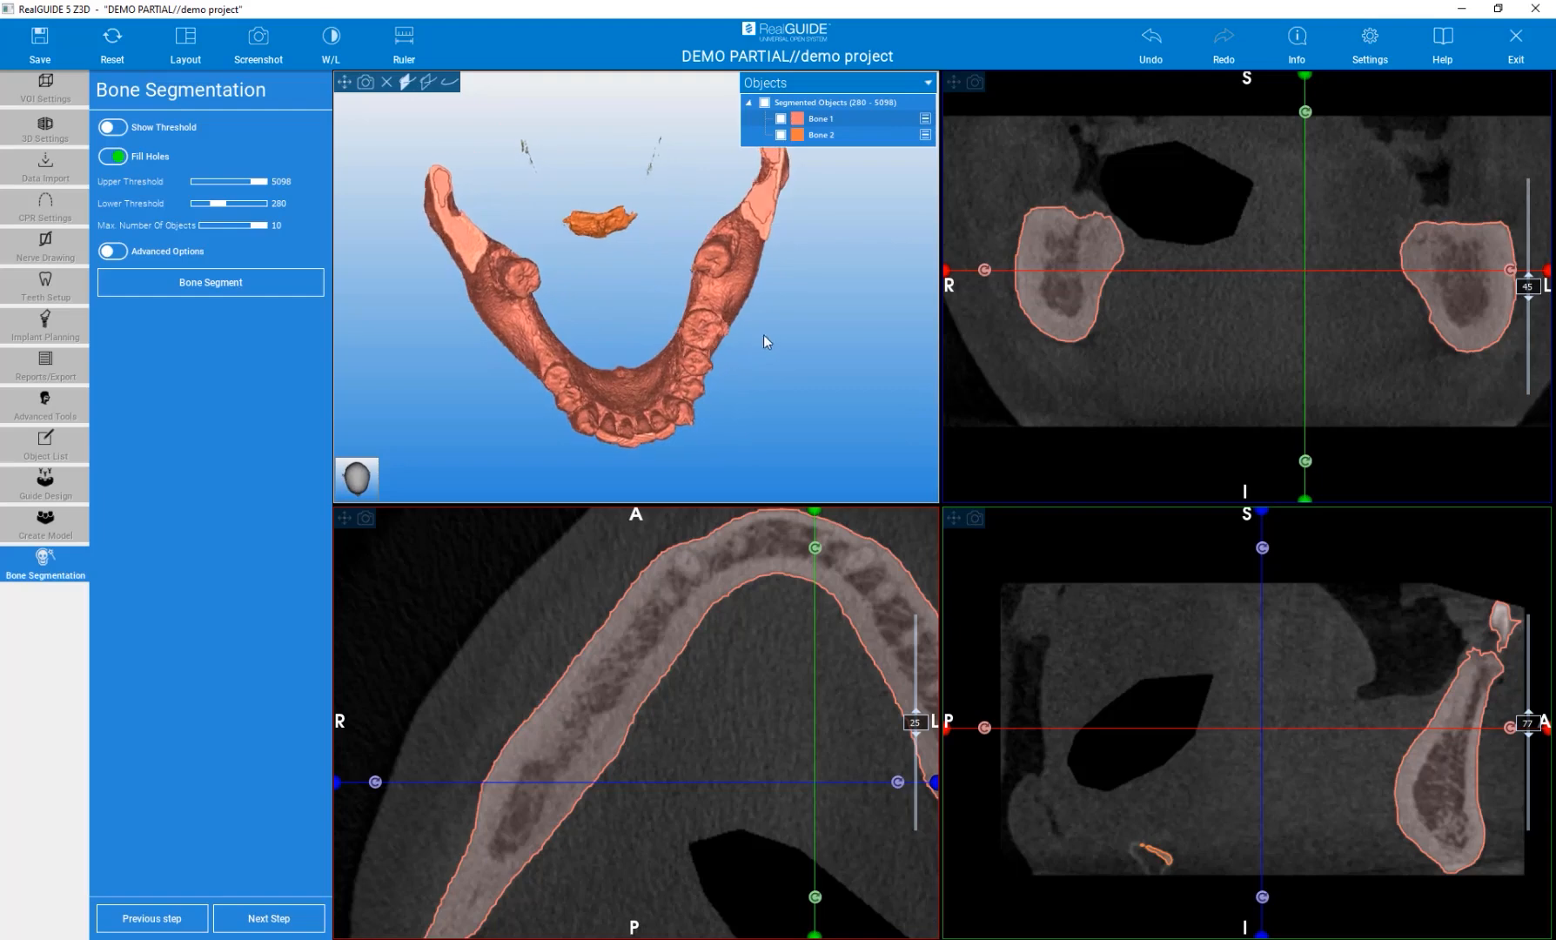
Toggle the visibility of Bone 1 and Bone 2 to identify each segmented object.
left_click(781, 119)
left_click(782, 119)
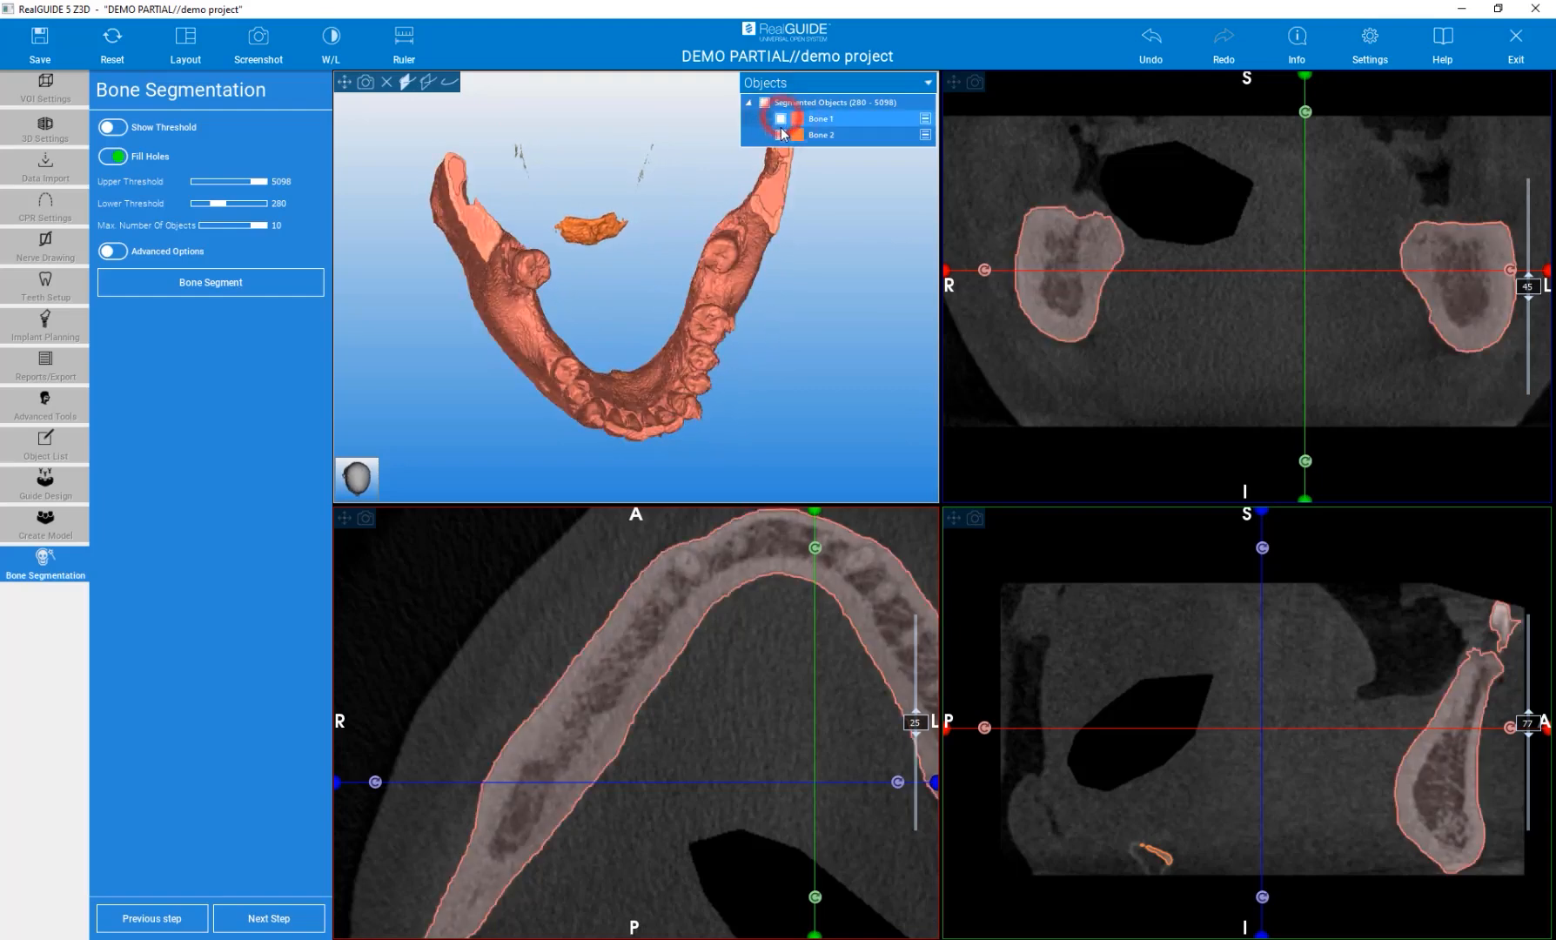
left_click(781, 135)
left_click(782, 135)
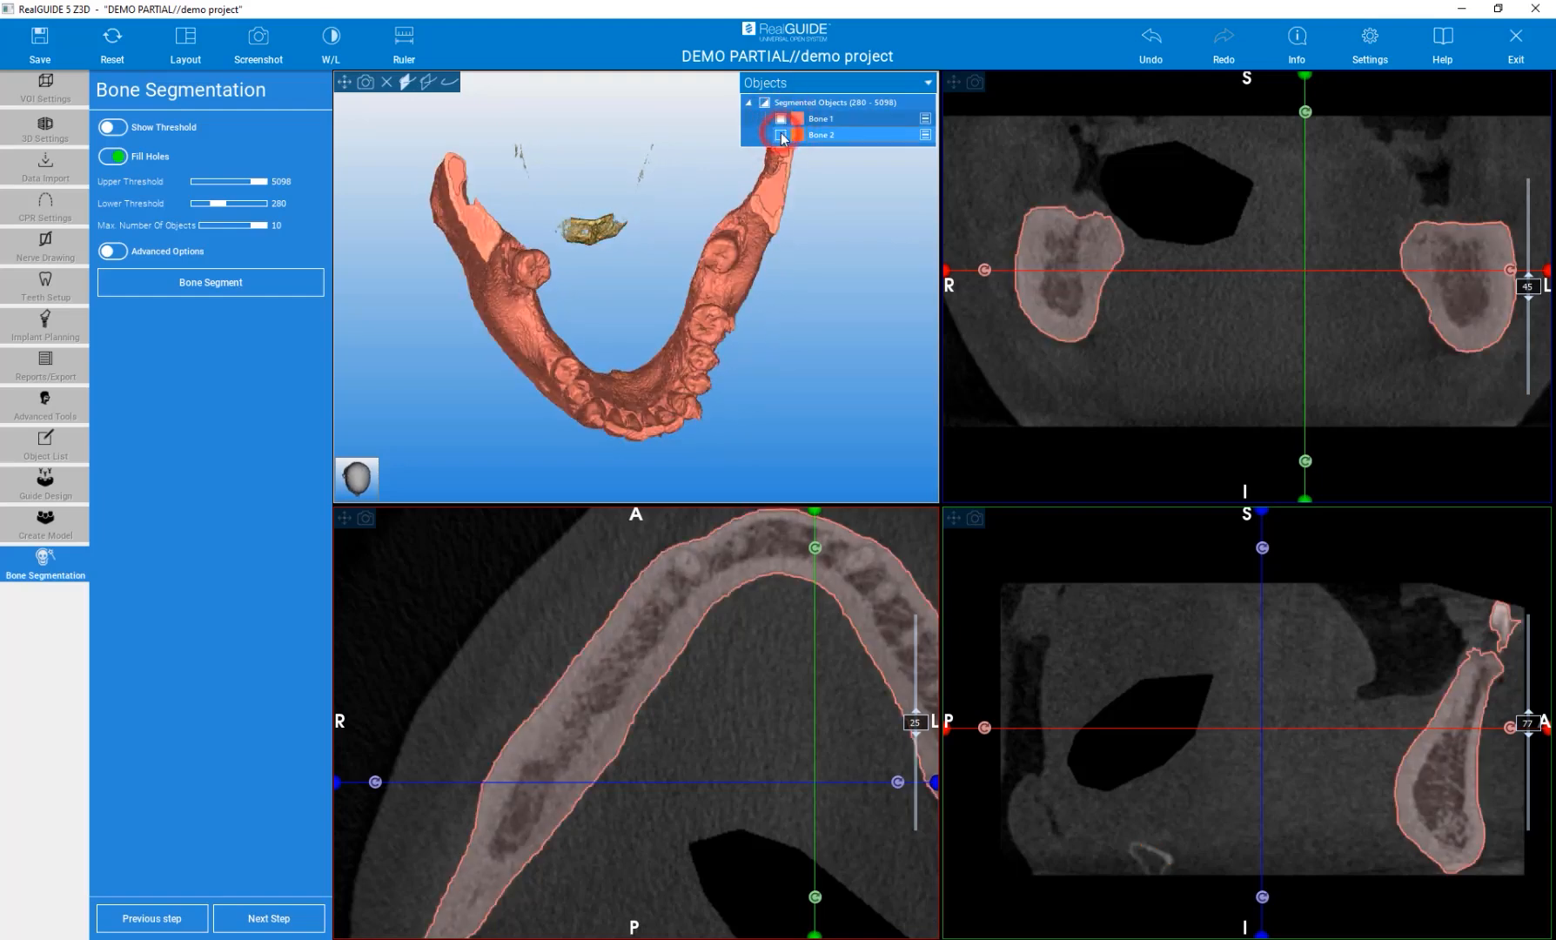
left_click(782, 135)
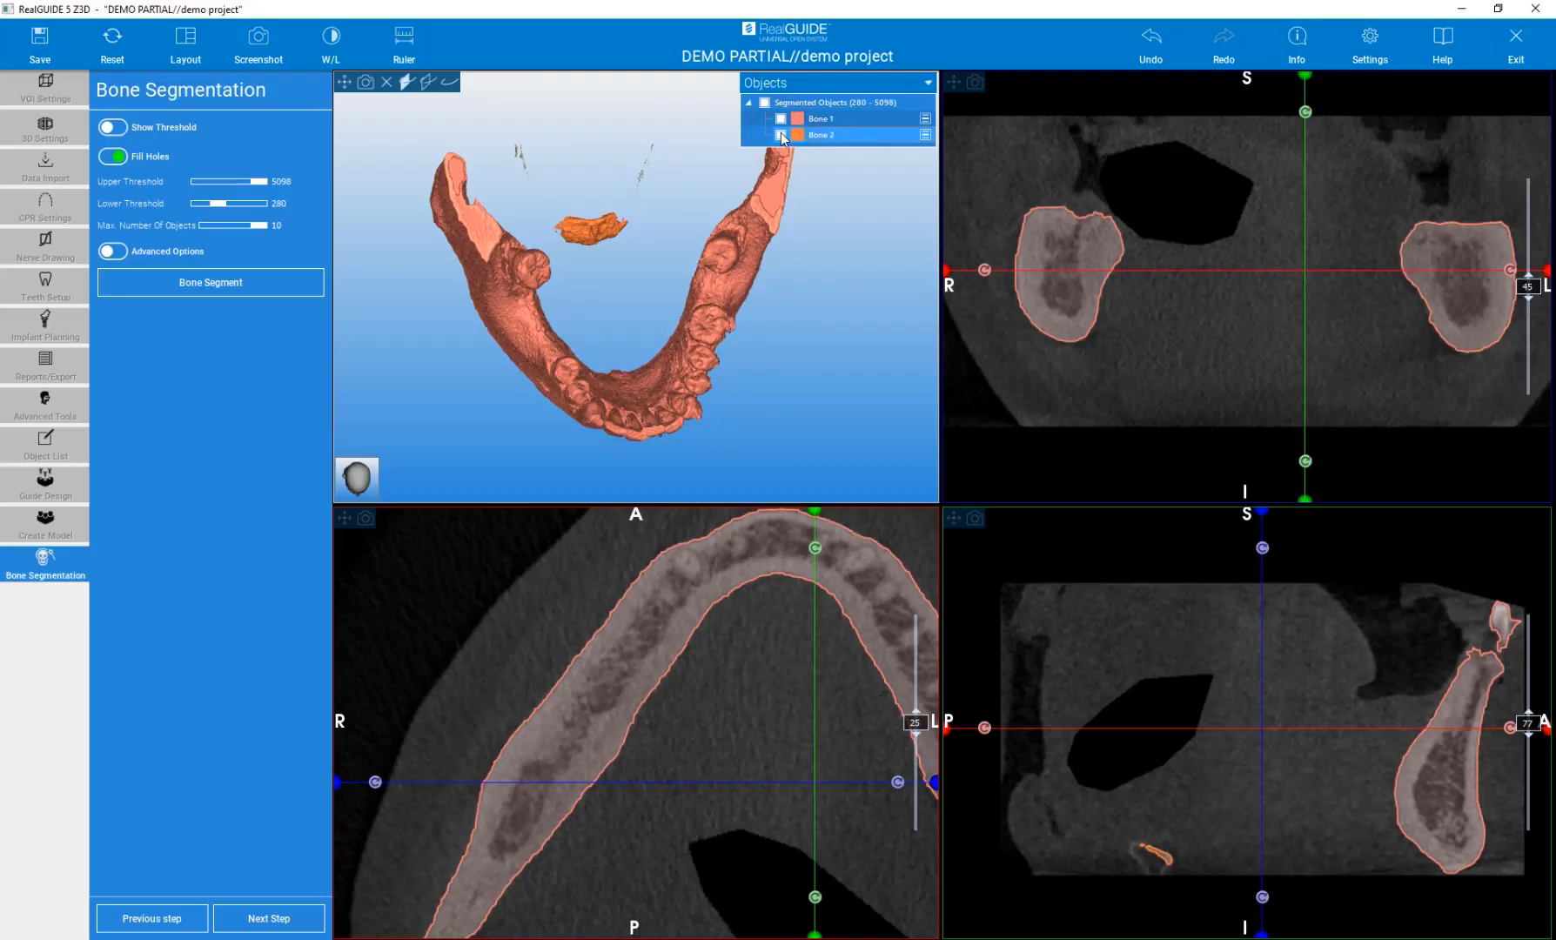
left_click(842, 119)
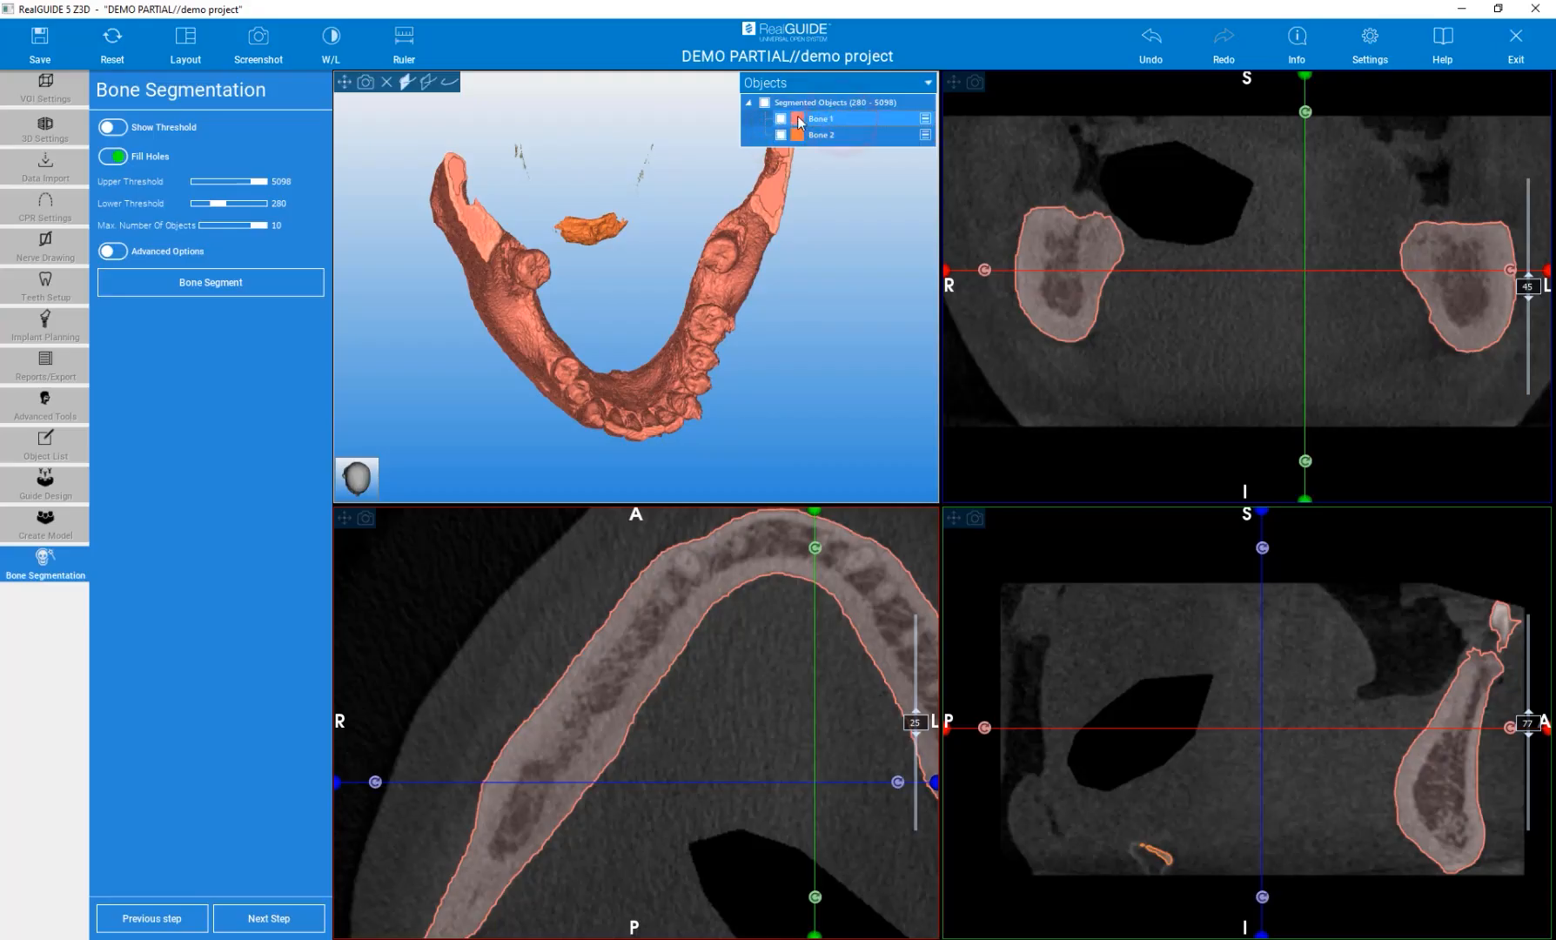
left_click(781, 118)
left_click(781, 119)
left_click(818, 119)
Rename Bone 1 as Mandible.
left_click(925, 118)
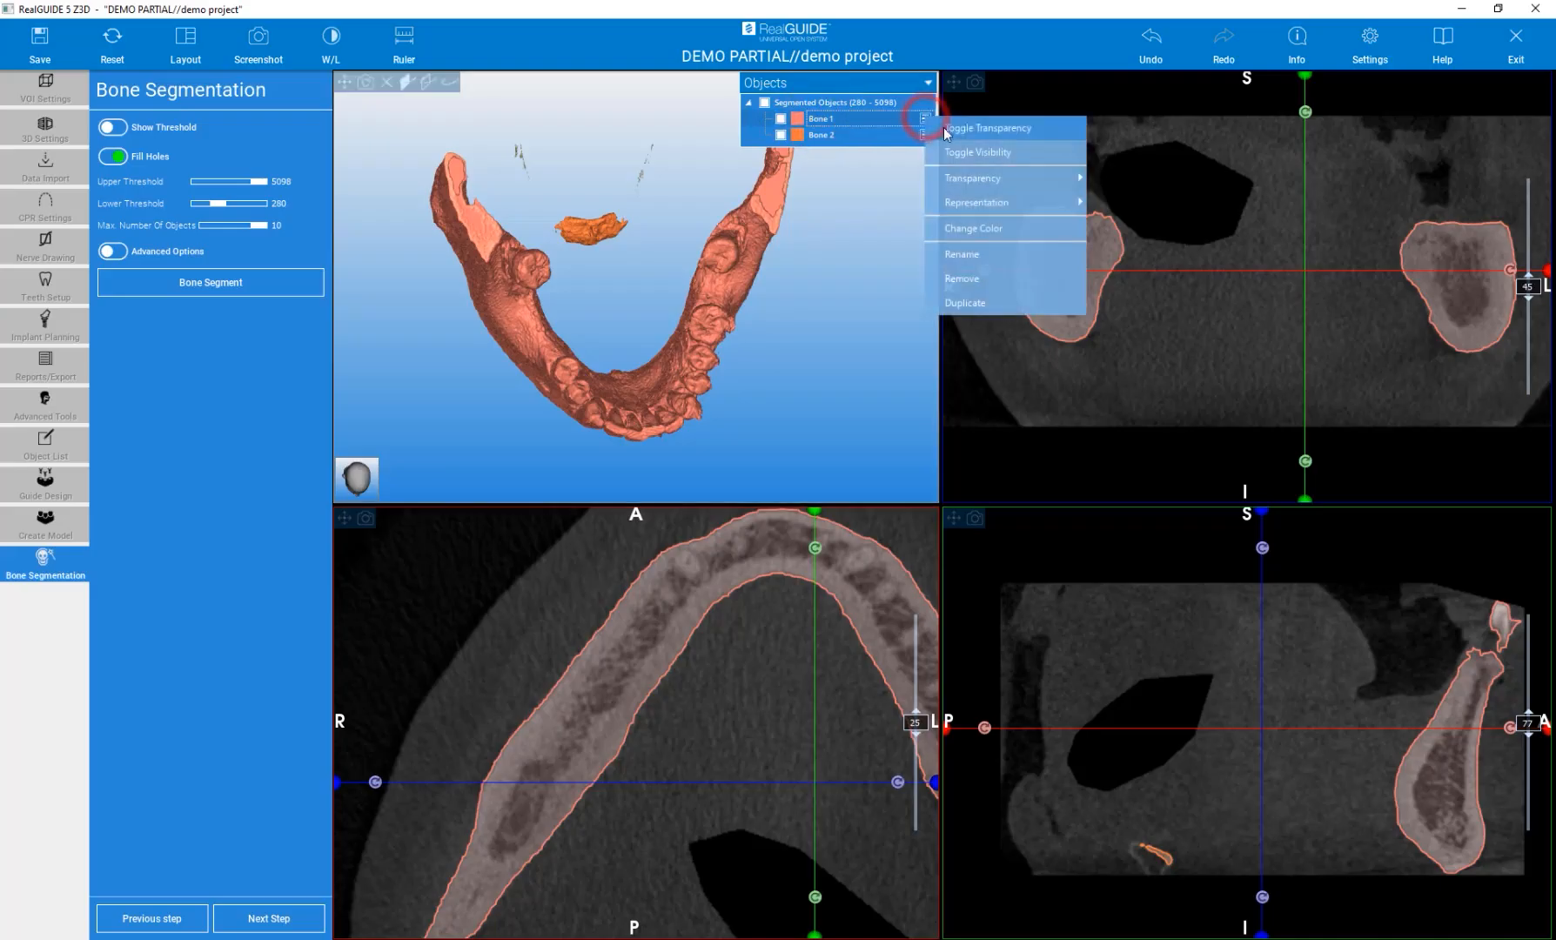
left_click(974, 253)
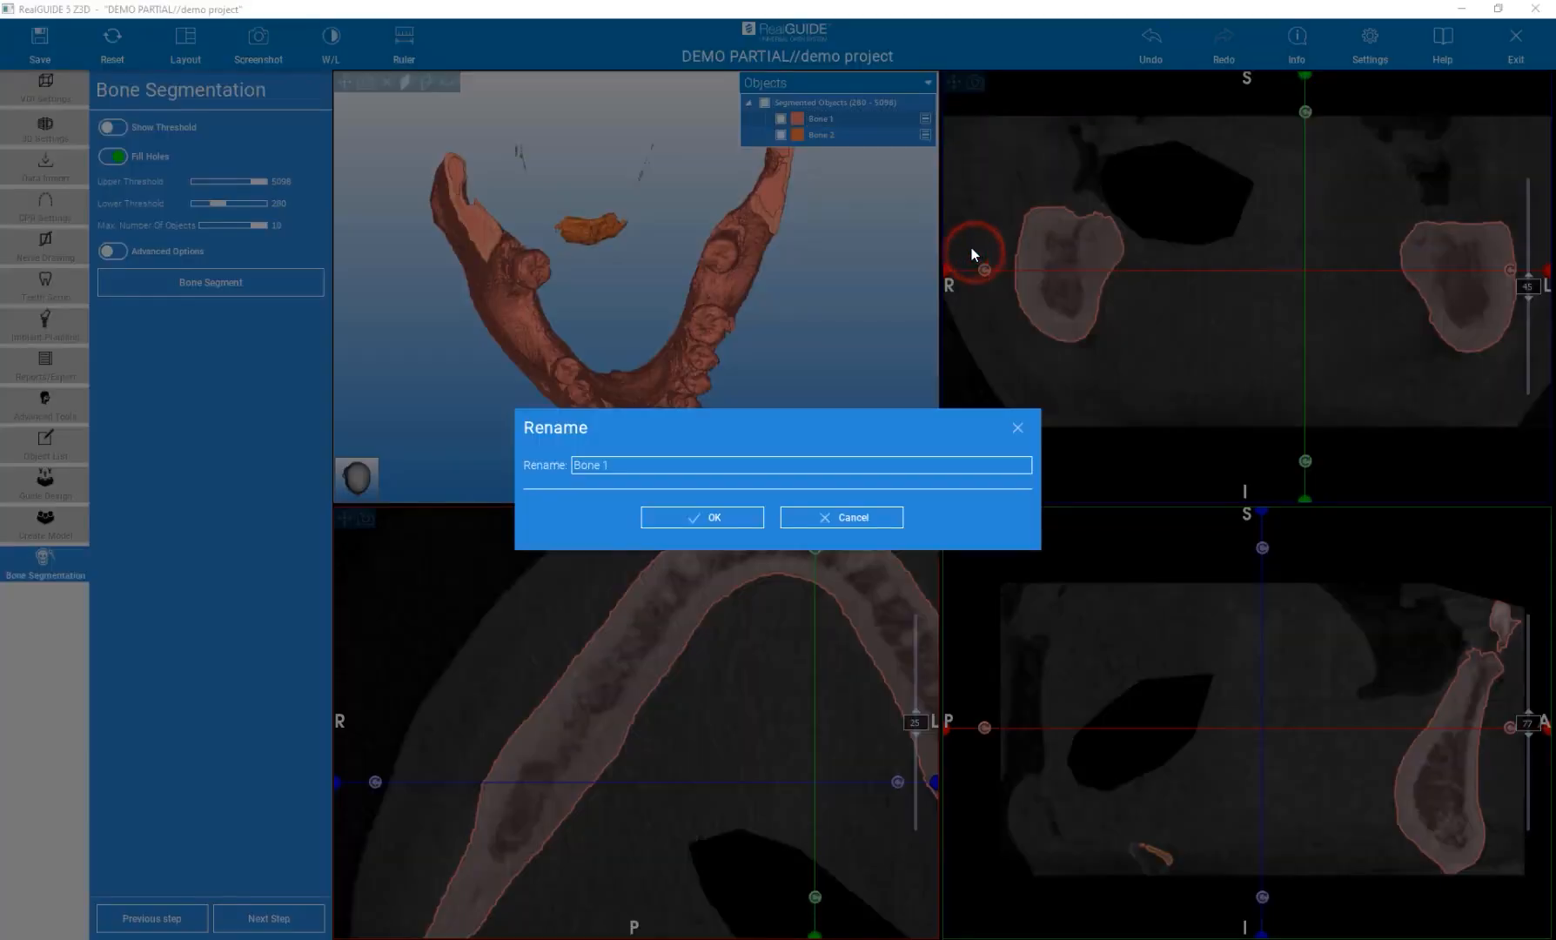
left_click_drag(616, 467, 563, 464)
type("Mandible")
left_click(677, 516)
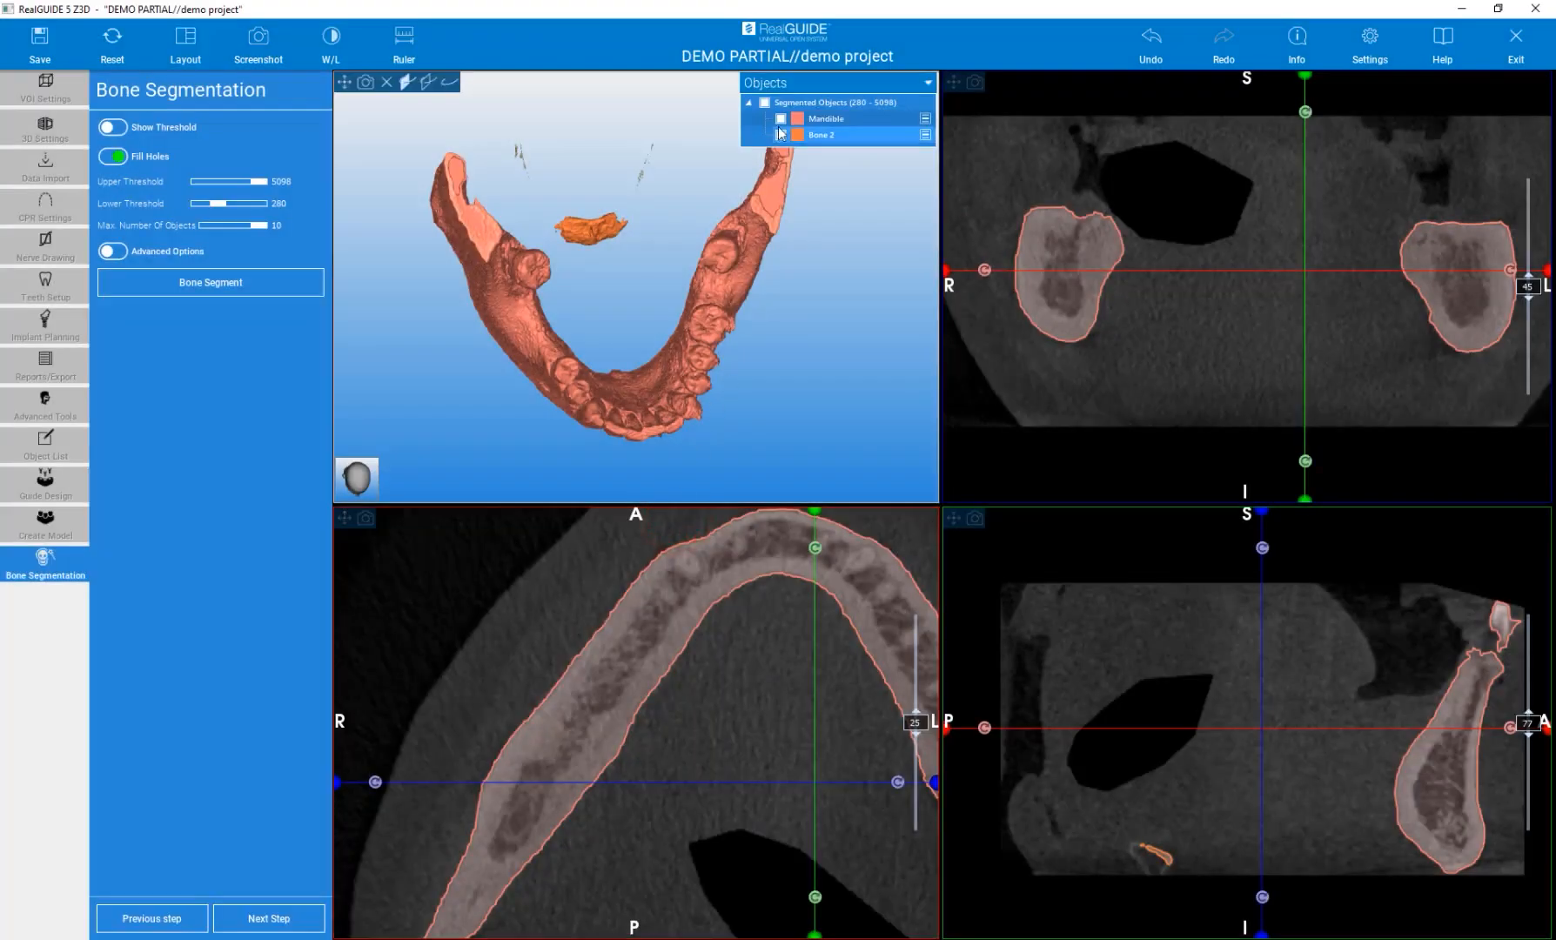
Advance to the Free Form Modeling step.
left_click_drag(808, 396, 756, 277)
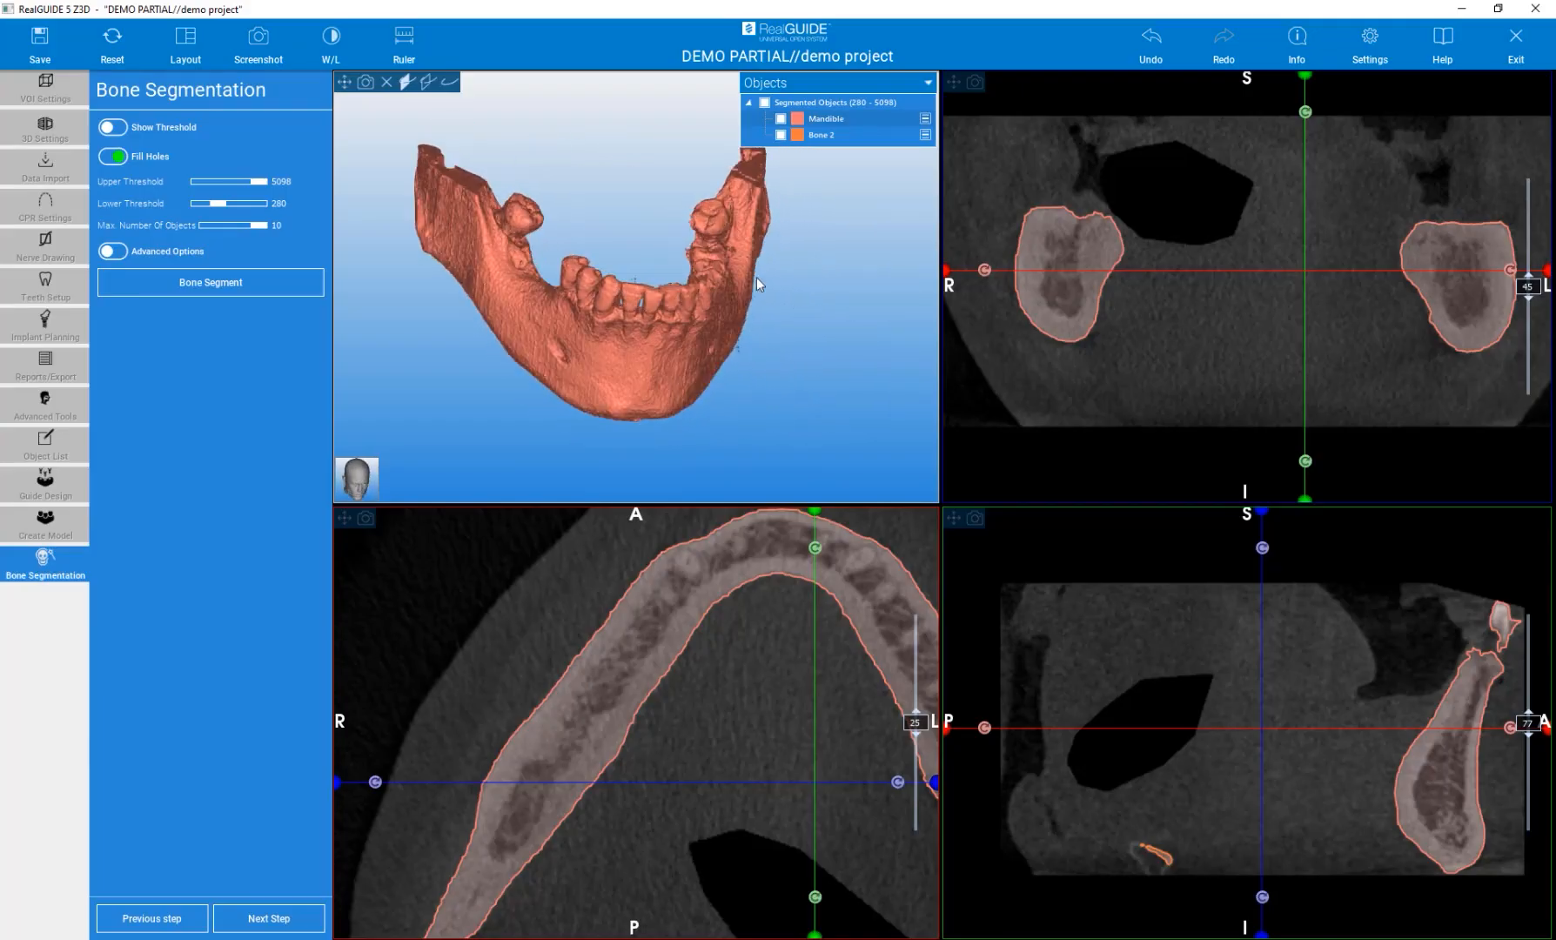
left_click(275, 928)
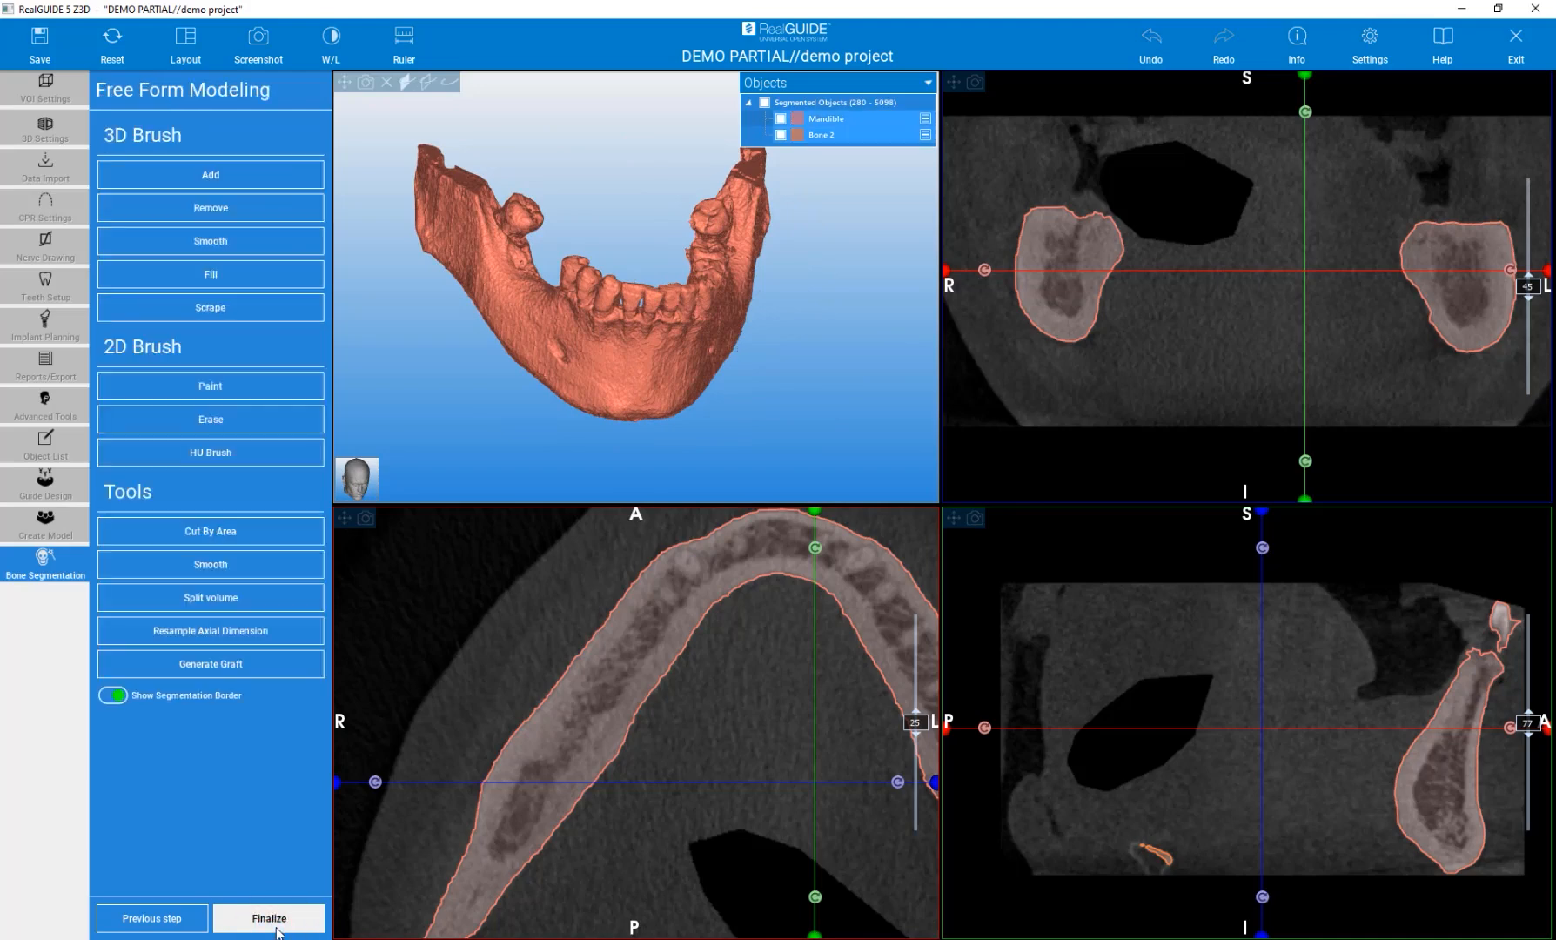
left_click_drag(777, 428, 622, 427)
middle_click_drag(727, 689, 636, 687)
right_click_drag(662, 674, 660, 739)
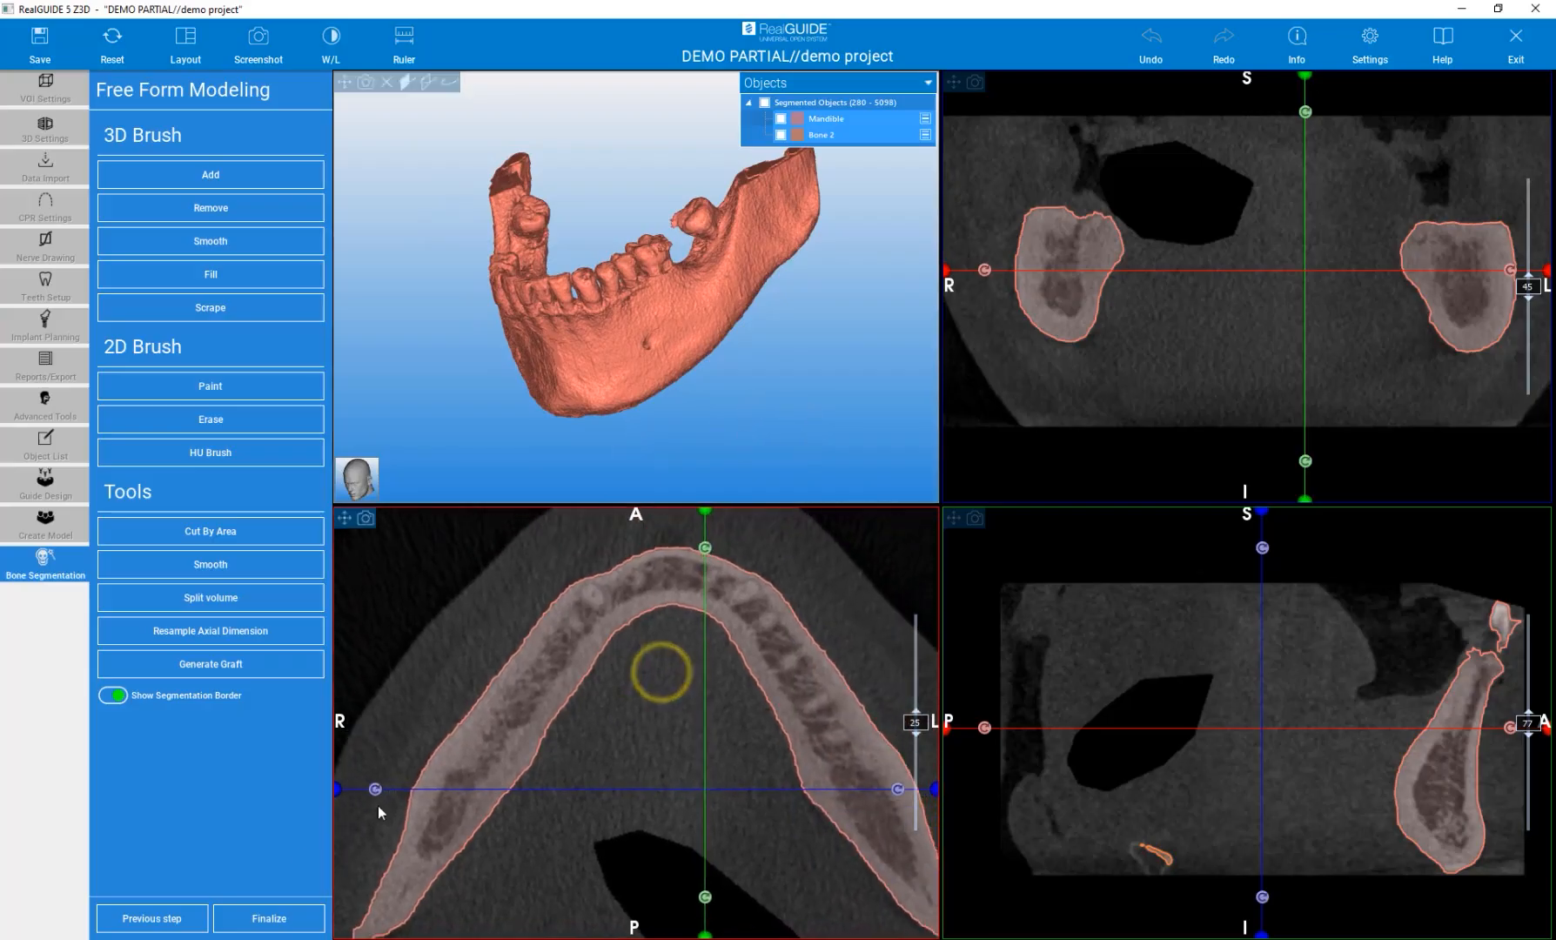
left_click(162, 917)
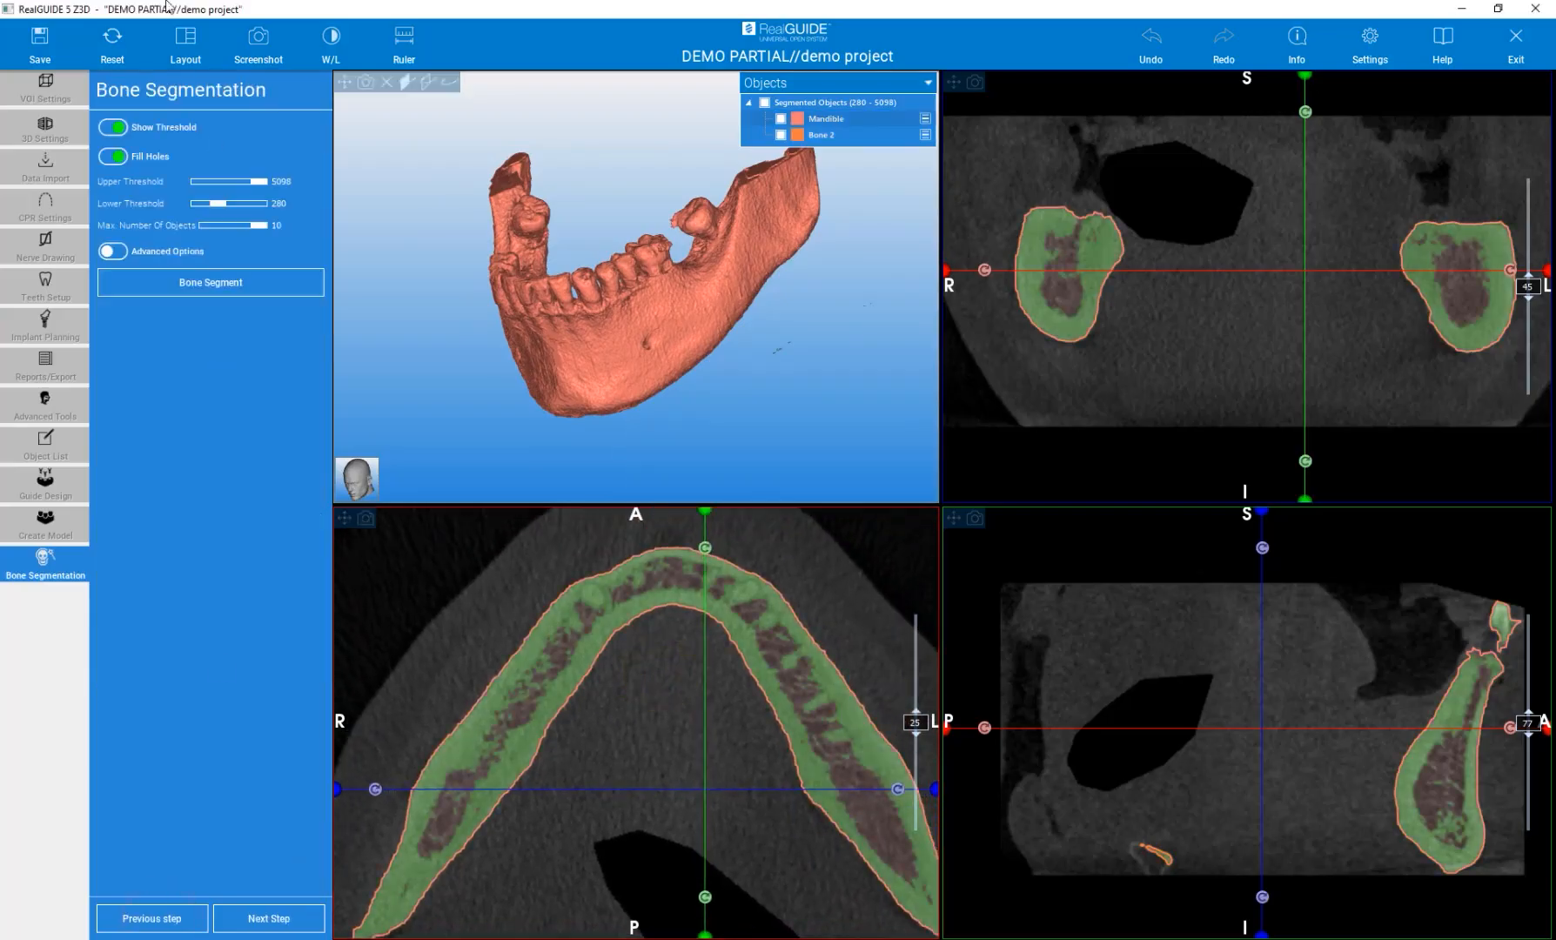
left_click(254, 922)
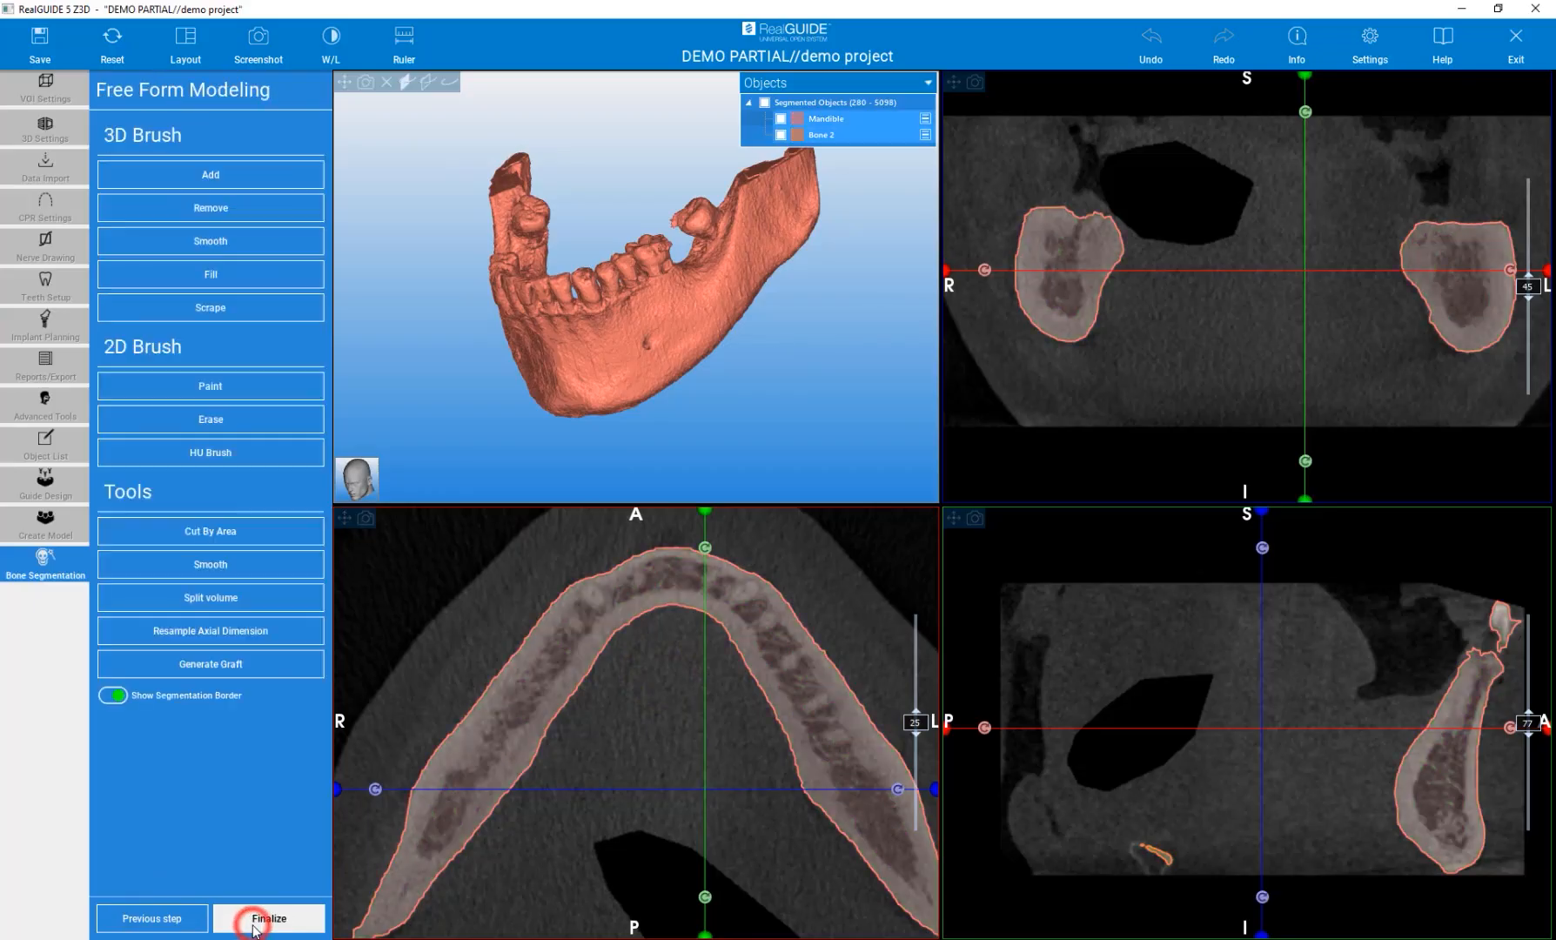
Apply the Smooth tool to the segmented volume at strength 2.0.
left_click_drag(705, 367, 869, 372)
left_click_drag(561, 432, 502, 454)
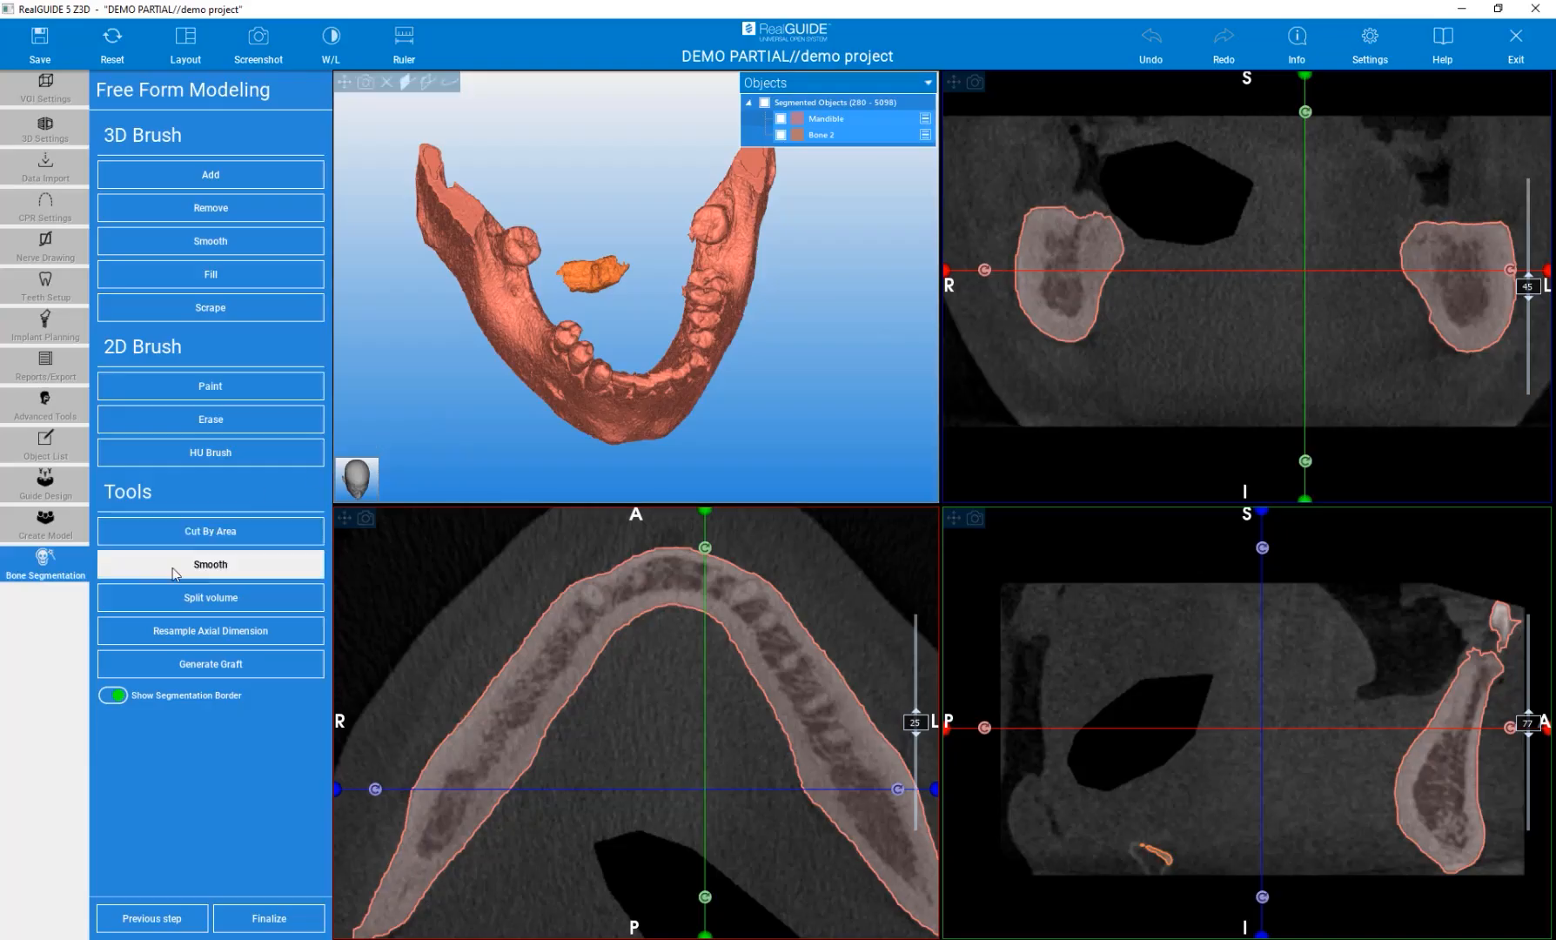
scroll(581, 399, "up", 3)
left_click_drag(429, 398, 508, 347)
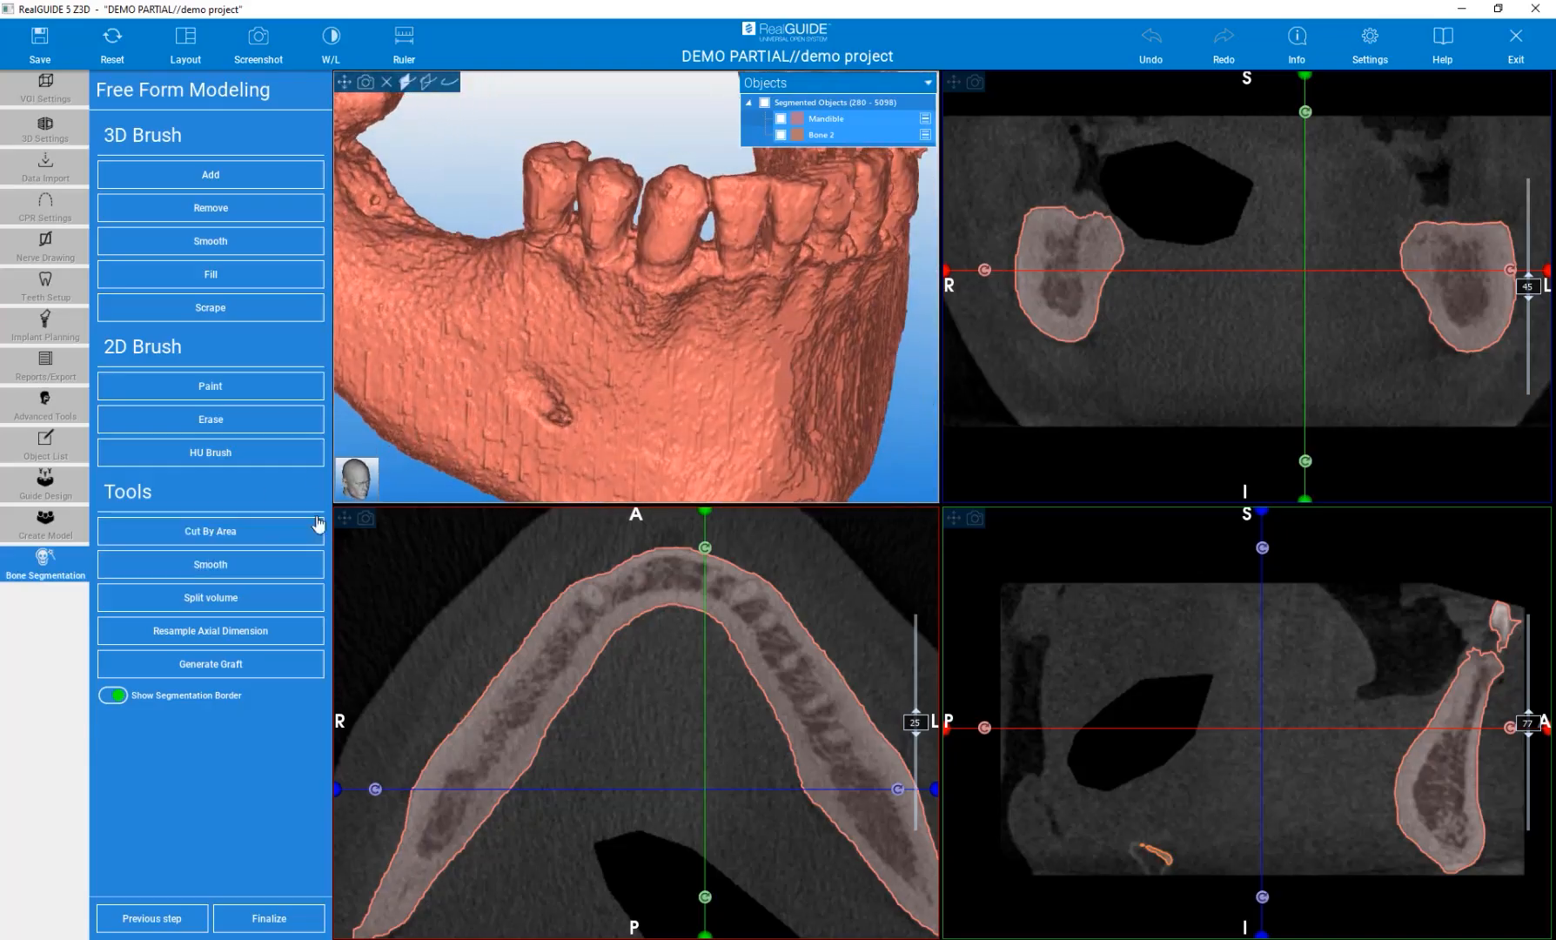
left_click(240, 560)
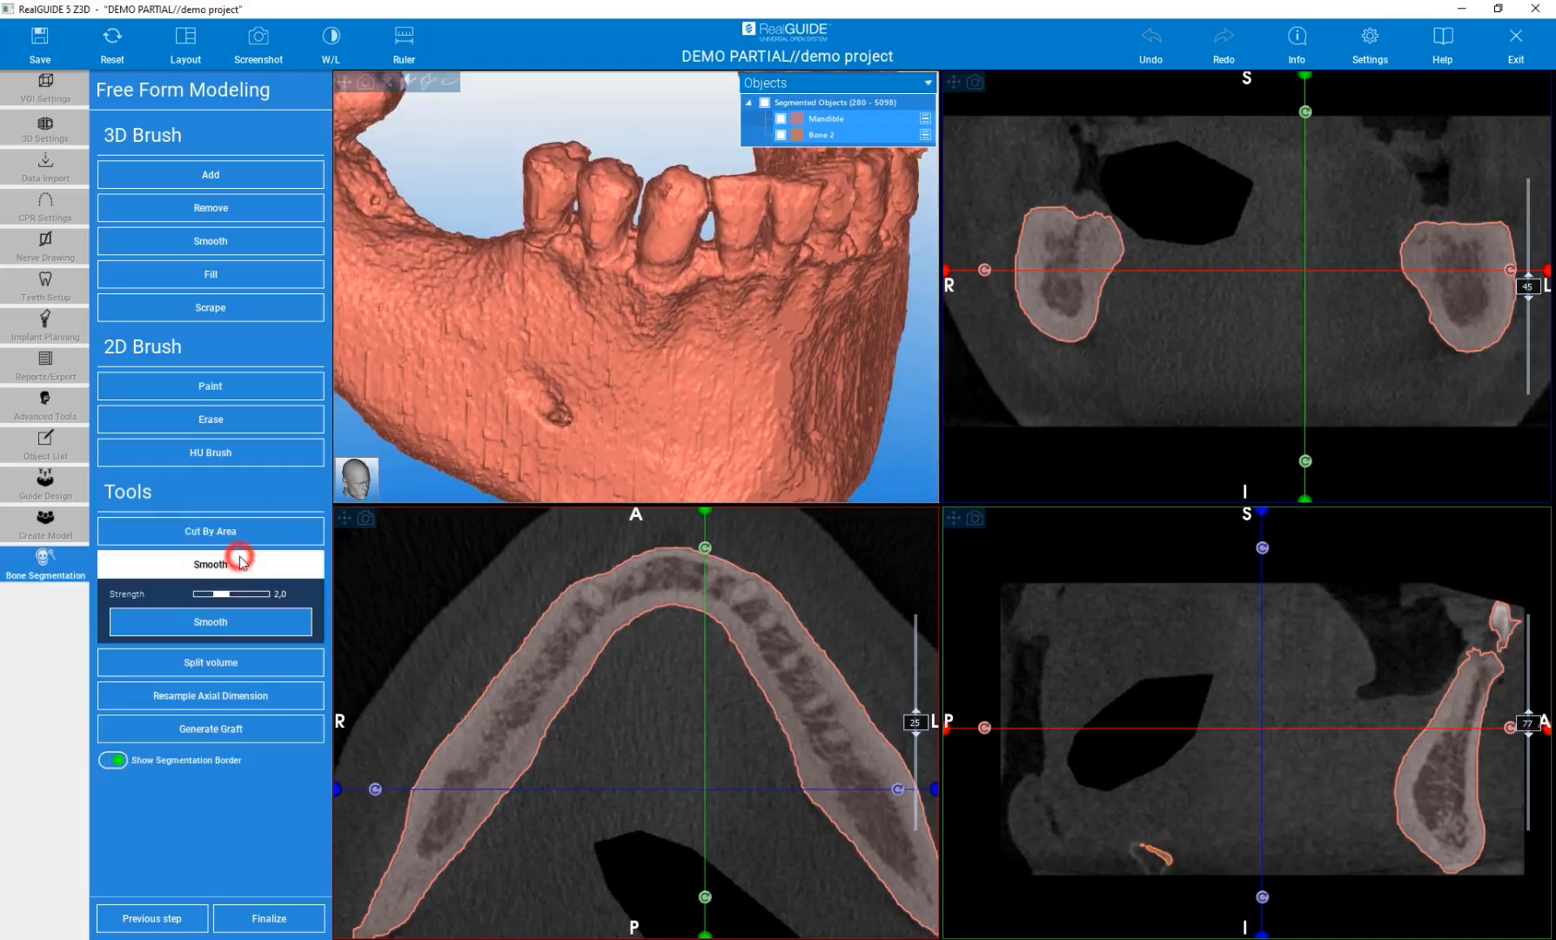
left_click(215, 623)
Open the 3D Smooth brush and set its diameter to 8.2 mm.
left_click_drag(502, 388, 581, 406)
left_click_drag(840, 402, 540, 442)
scroll(784, 318, "up", 5)
scroll(784, 318, "up", 1)
left_click_drag(814, 298, 849, 340)
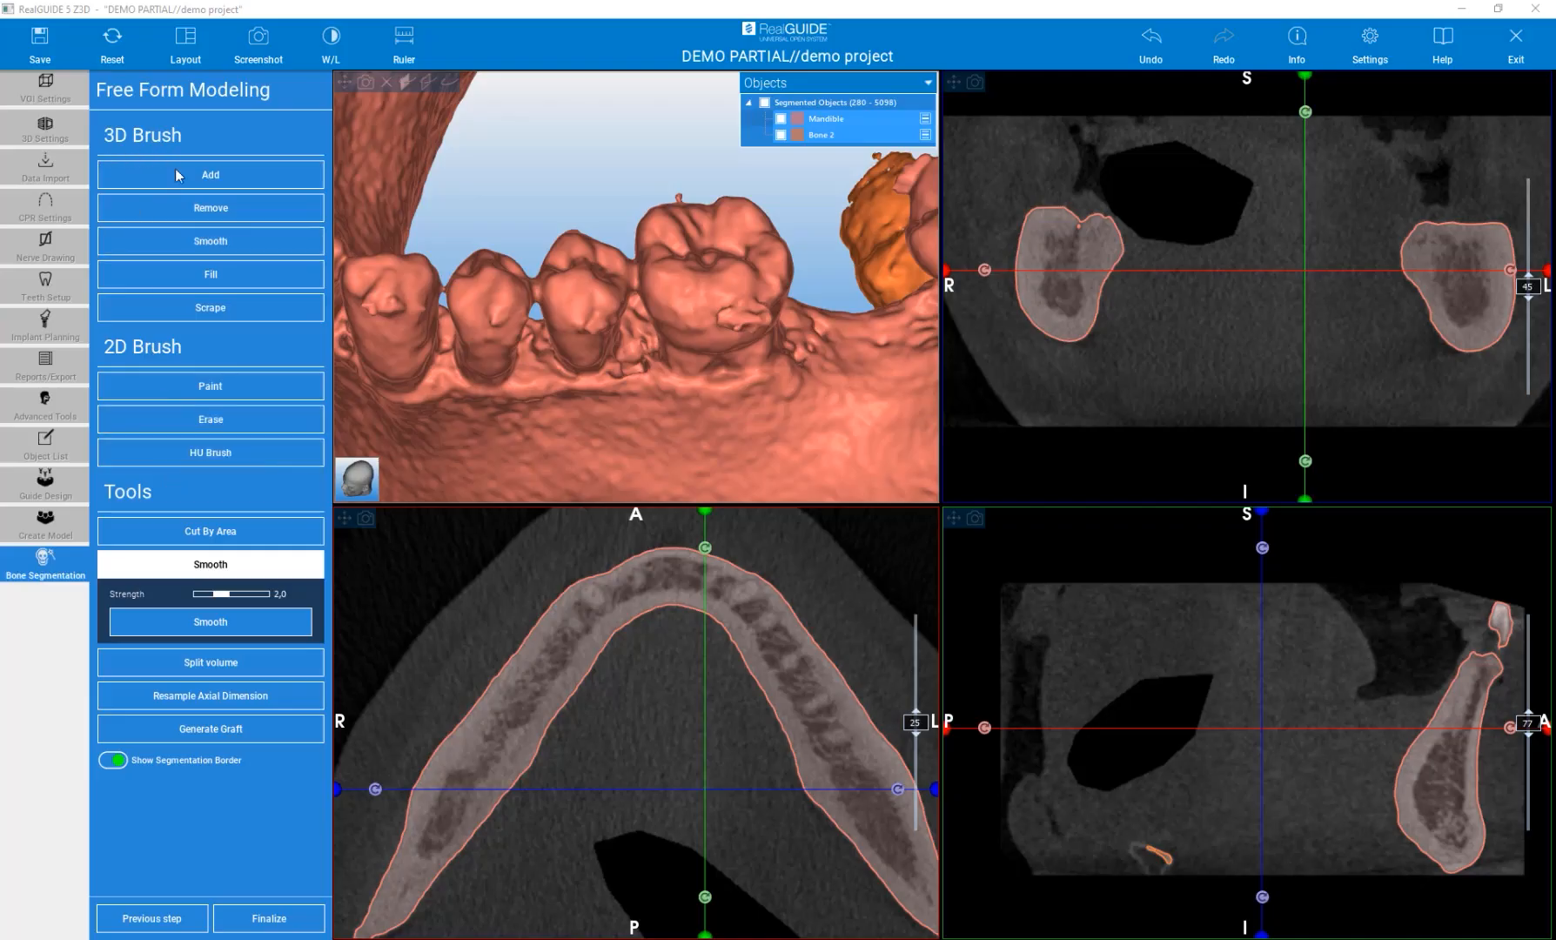
scroll(589, 340, "down", 3)
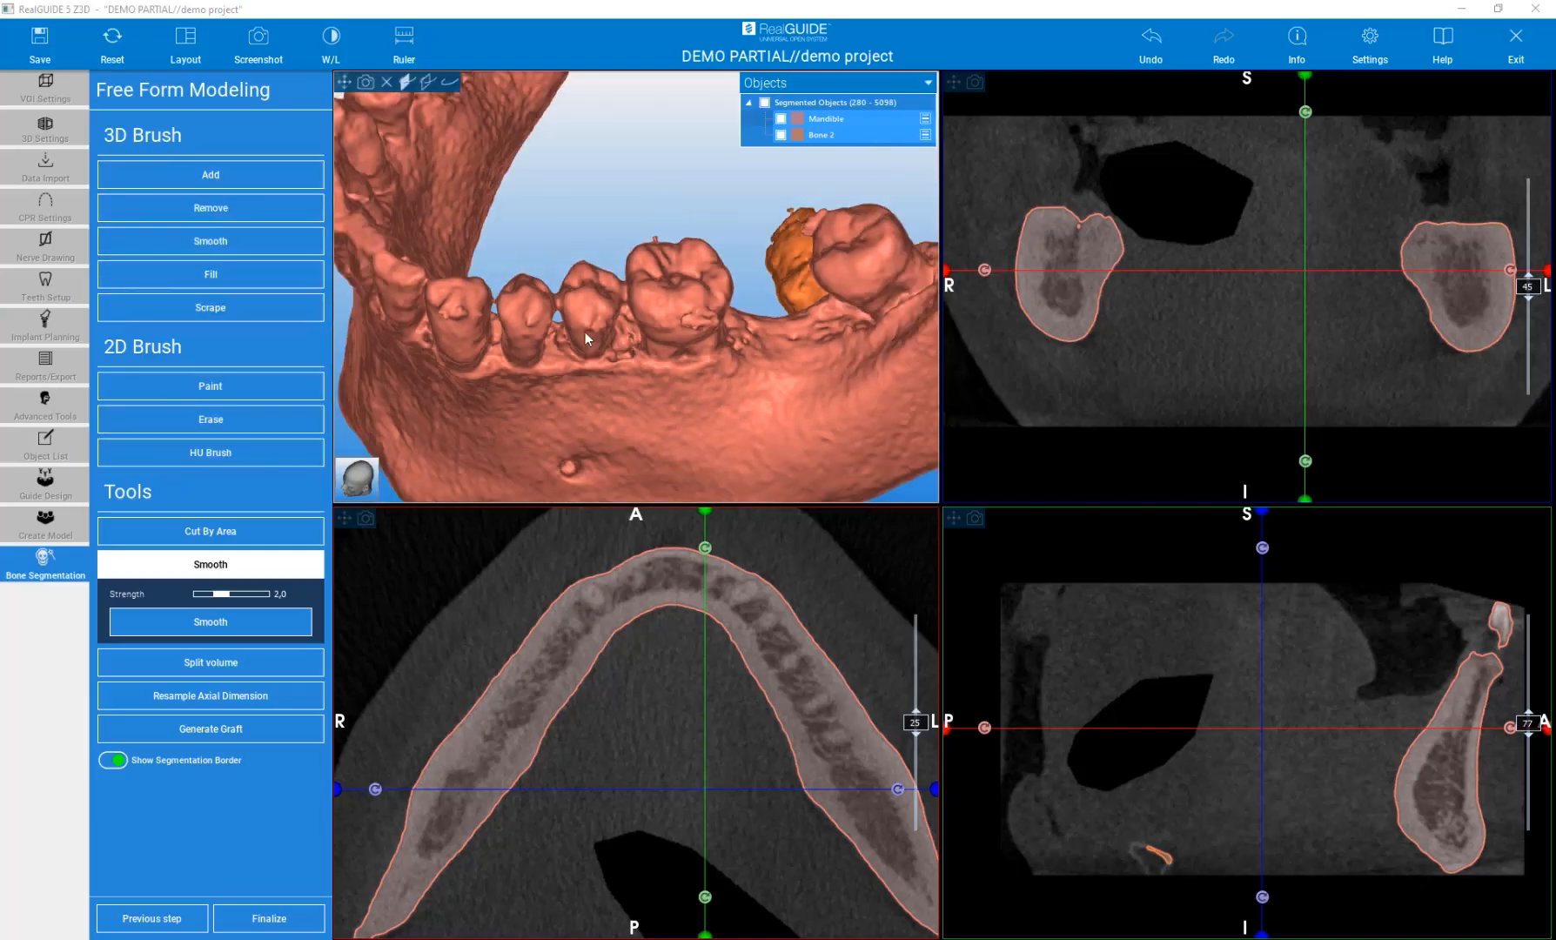
left_click(211, 243)
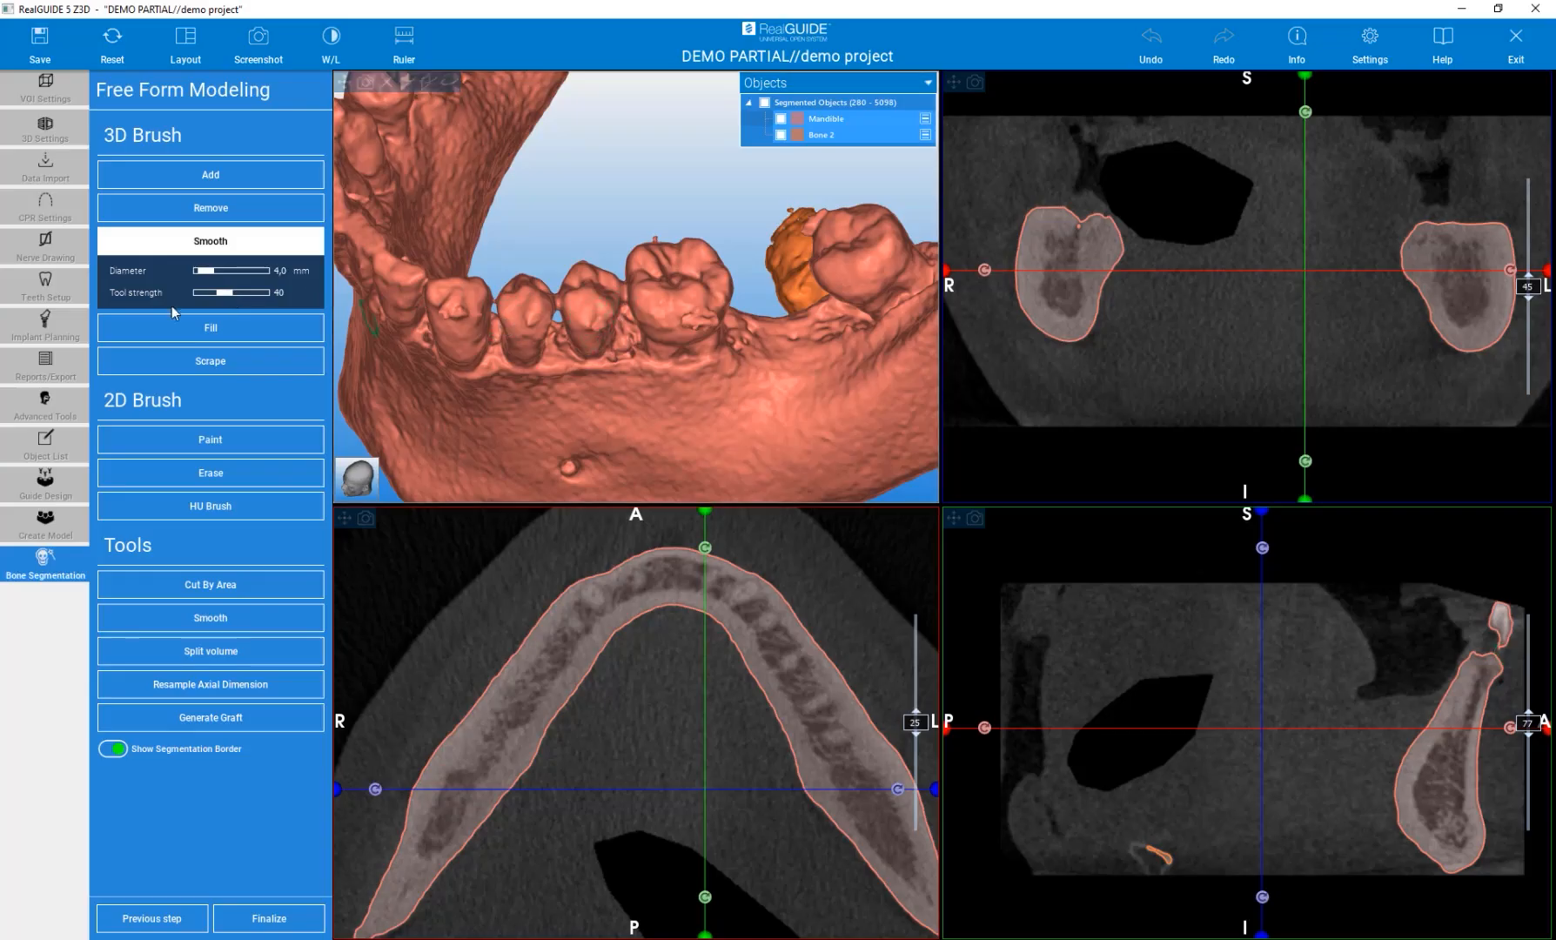
left_click_drag(205, 276, 212, 274)
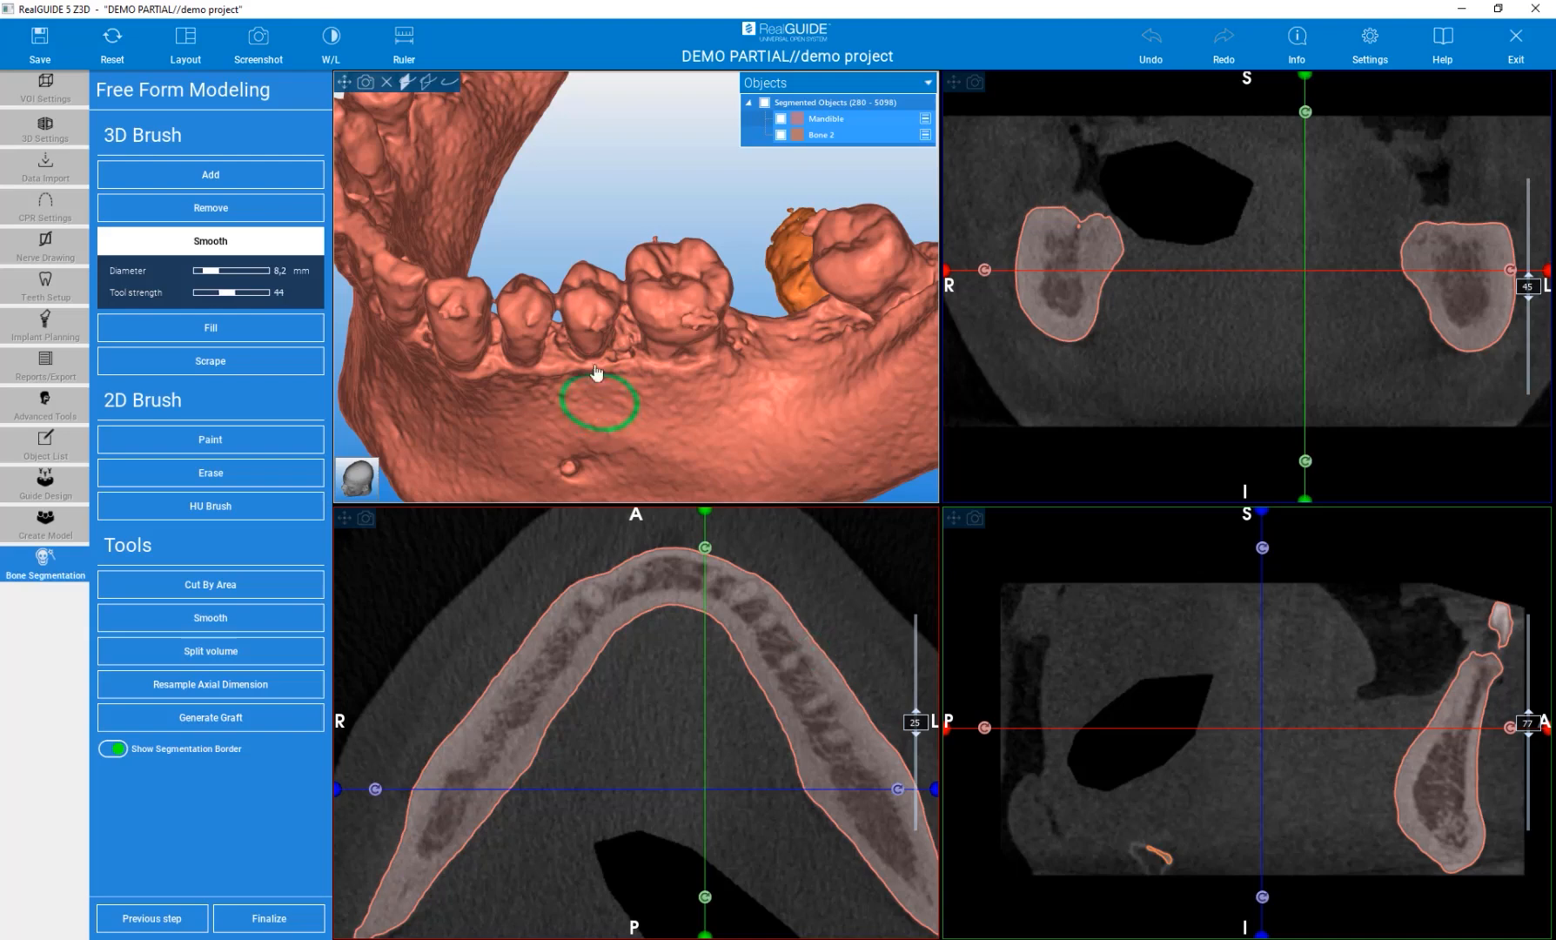
Set the Smooth brush tool strength to 25.
left_click_drag(582, 219, 557, 202)
left_click_drag(230, 293, 222, 293)
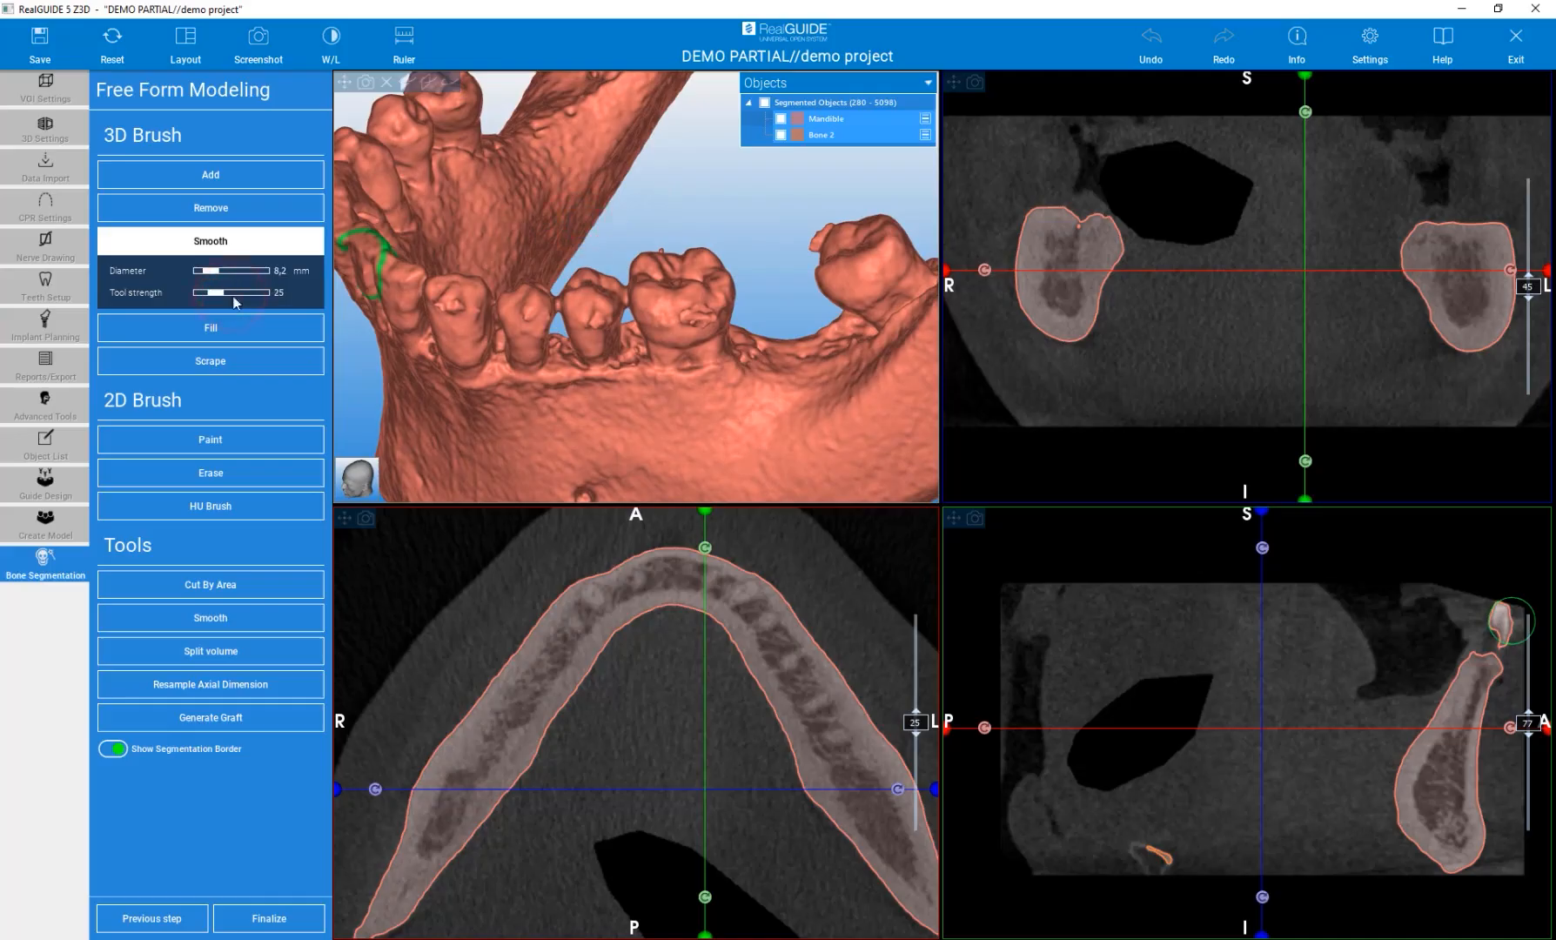
Smooth the crown surface of the lower molar with the 3D Smooth brush.
left_click_drag(697, 323, 701, 317)
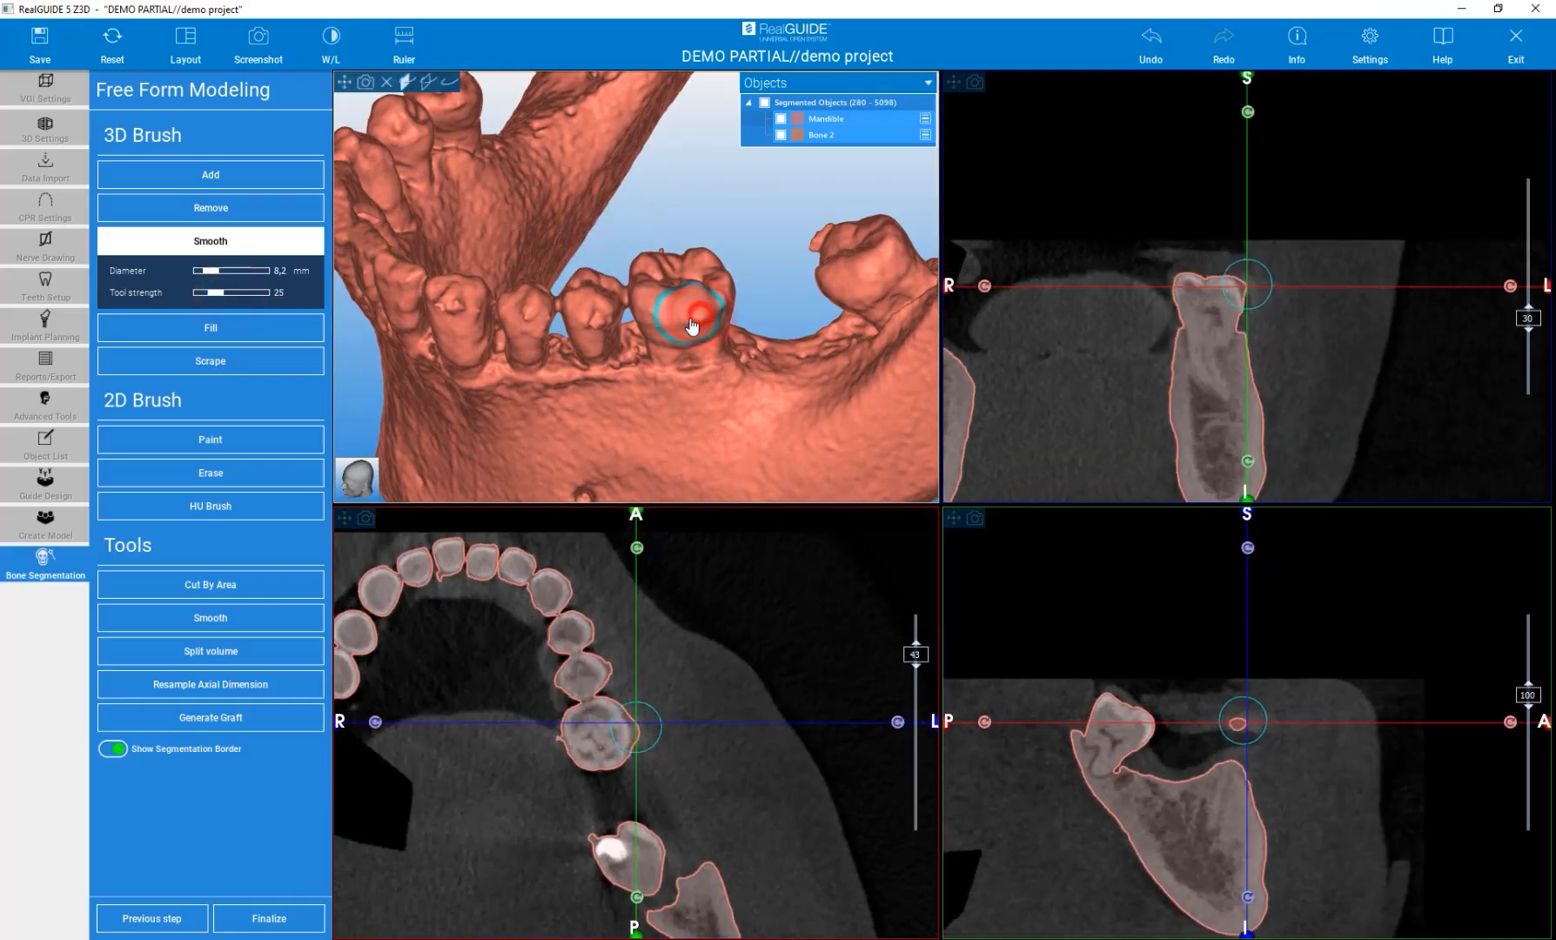
left_click_drag(695, 236, 725, 398)
right_click_drag(725, 398, 696, 301)
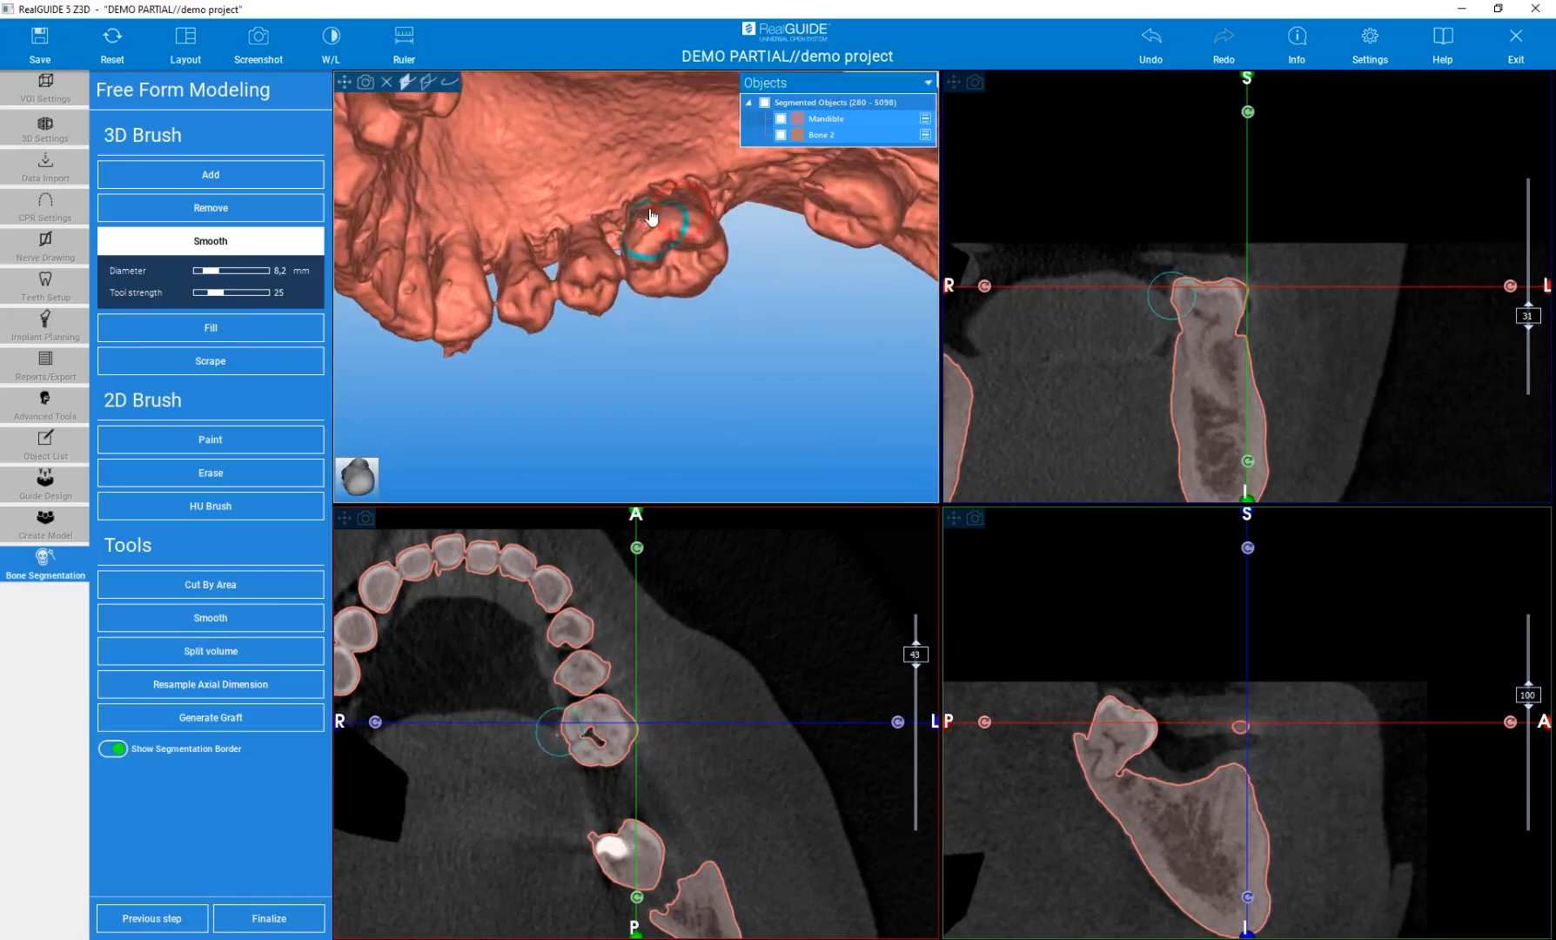
scroll(630, 219, "up", 4)
left_click(661, 245)
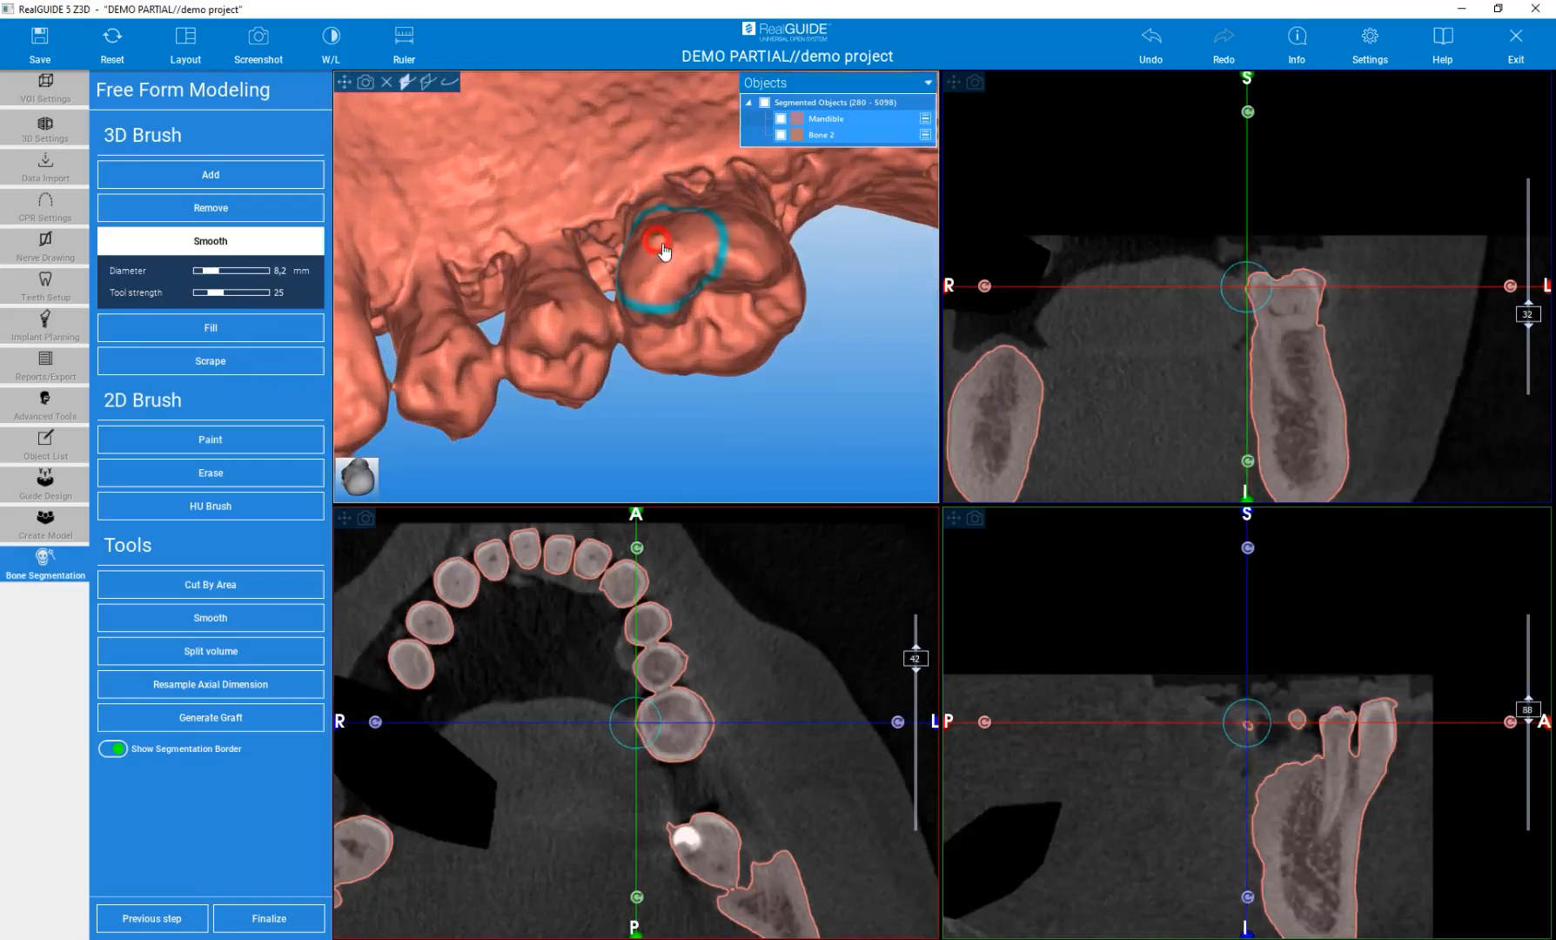
Reduce the Smooth brush diameter to 5.7 mm and smooth the premolar crown surface.
scroll(664, 243, "down", 5, "ctrl")
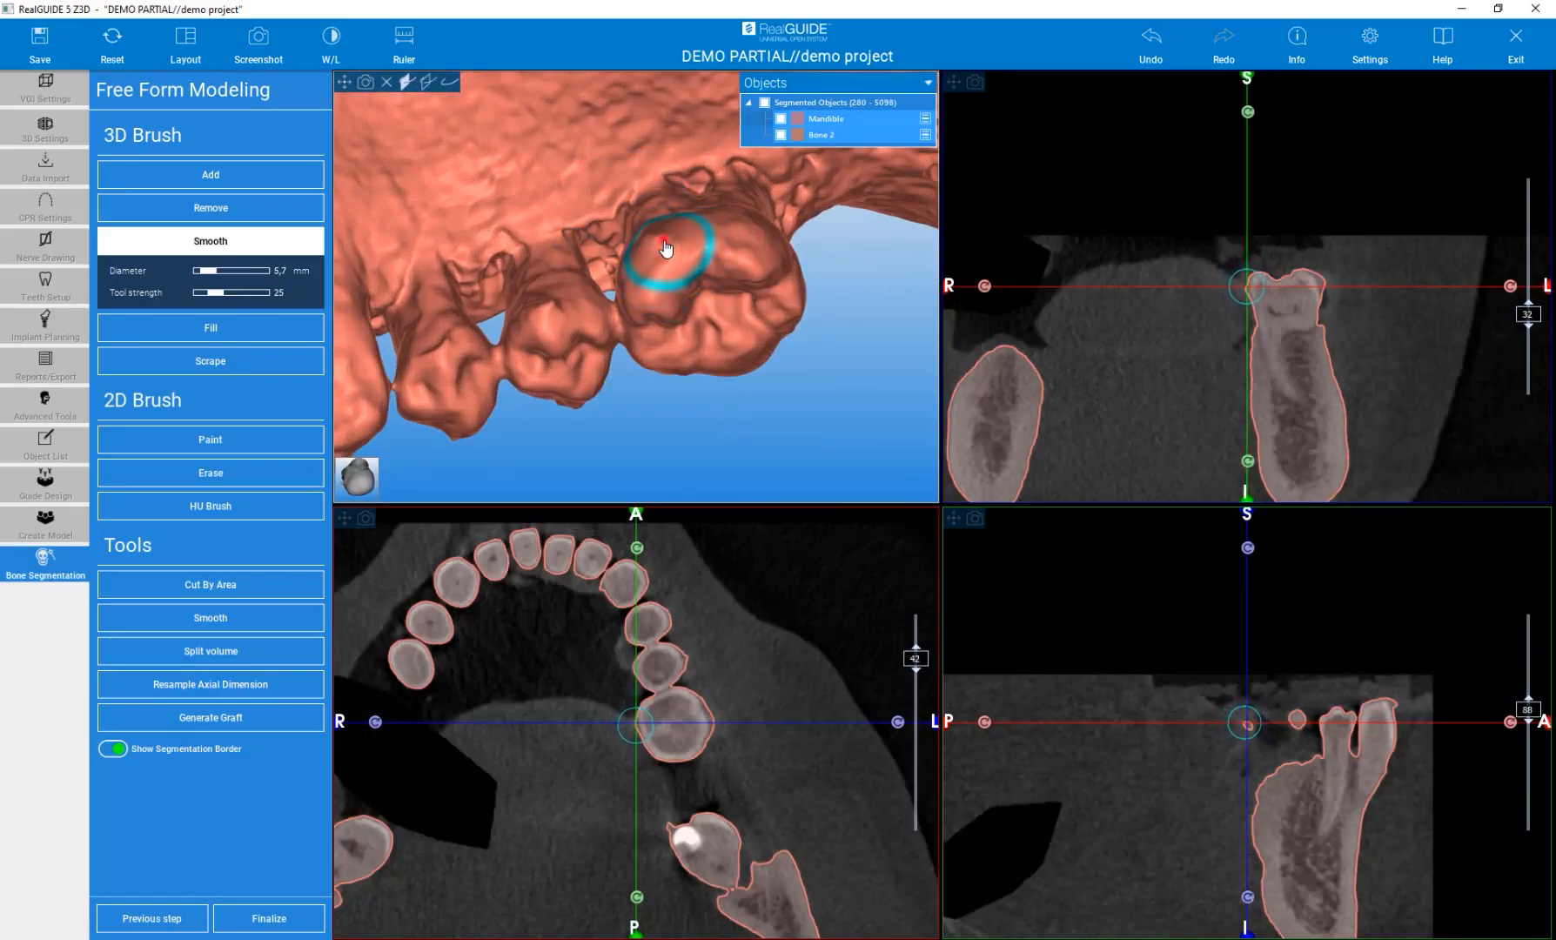
left_click(553, 301)
mouse_move(655, 428)
right_mouse_down()
mouse_move(591, 199)
mouse_move(603, 233)
right_mouse_up()
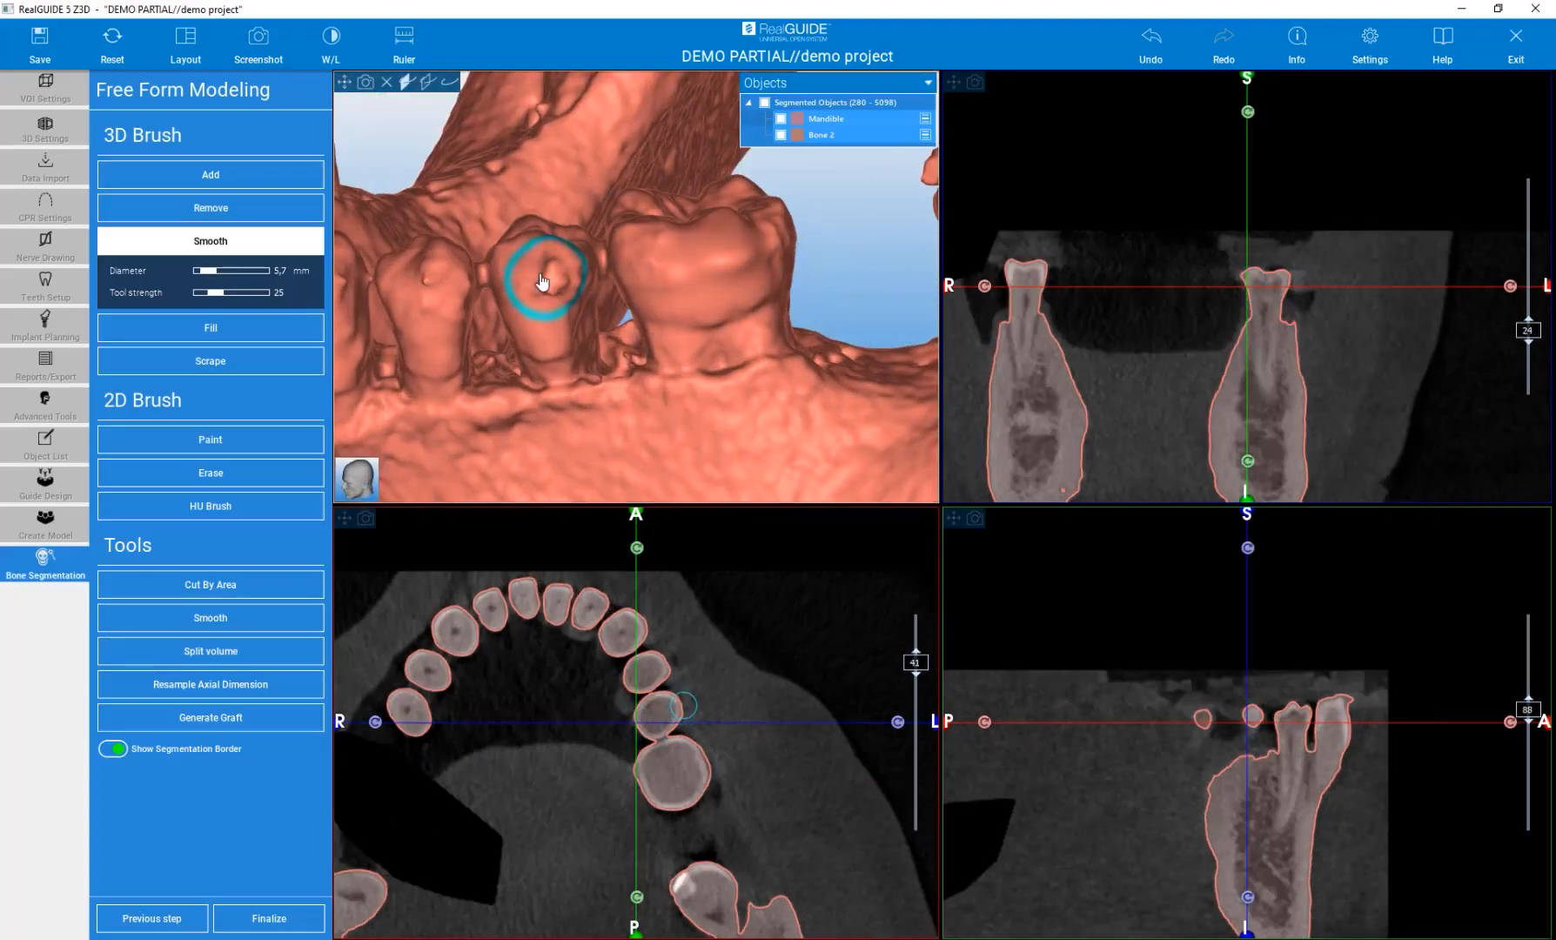
left_click(547, 285)
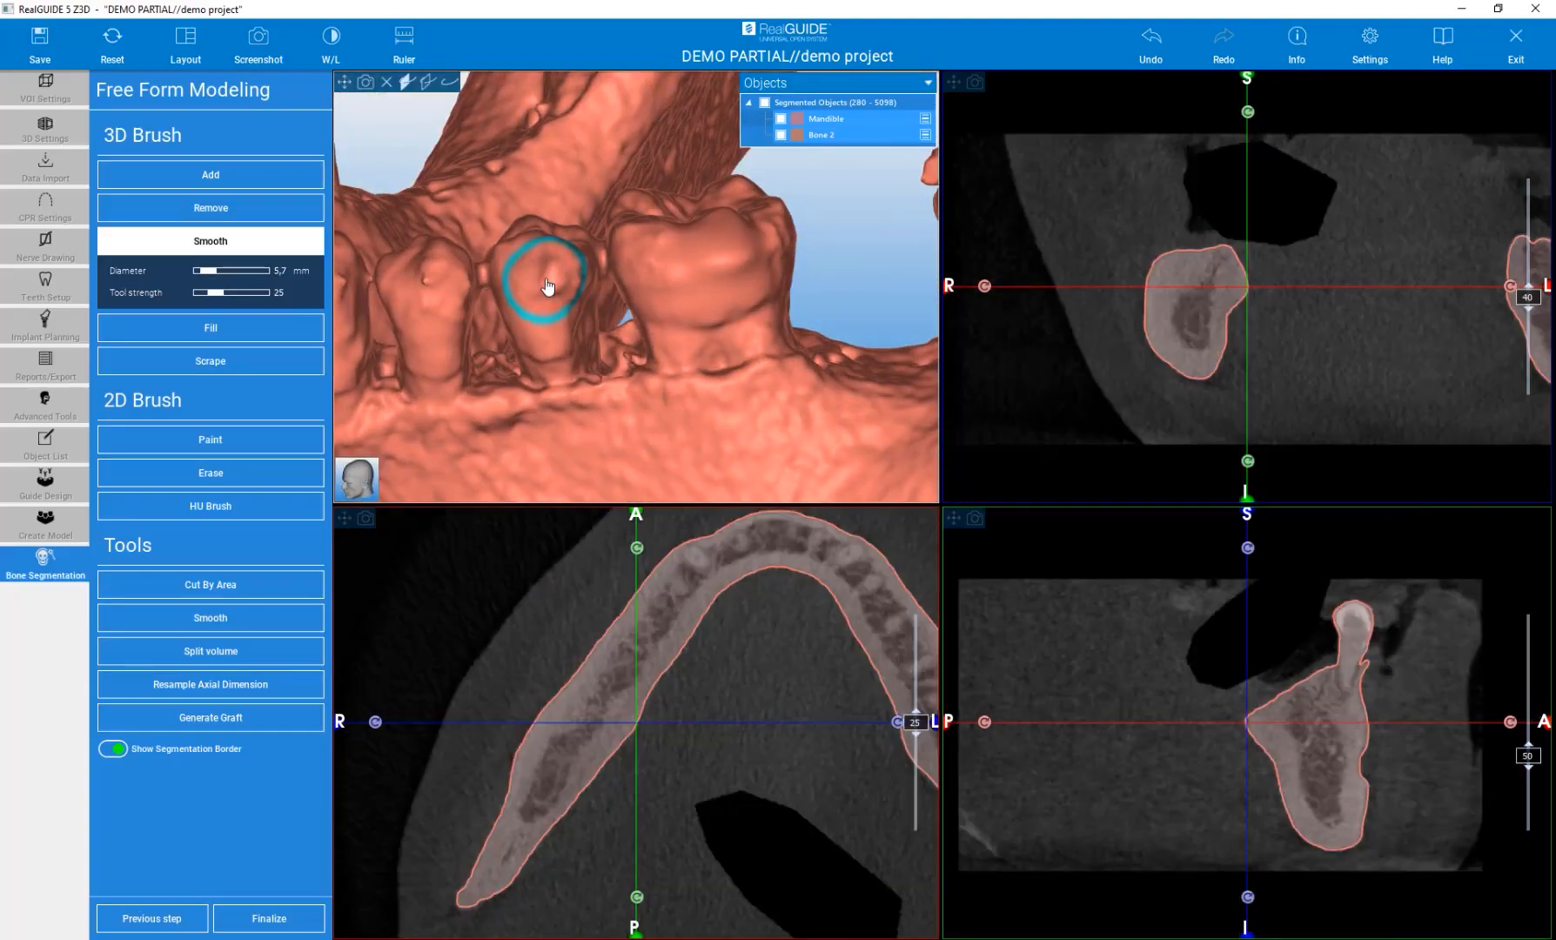
left_click(551, 283)
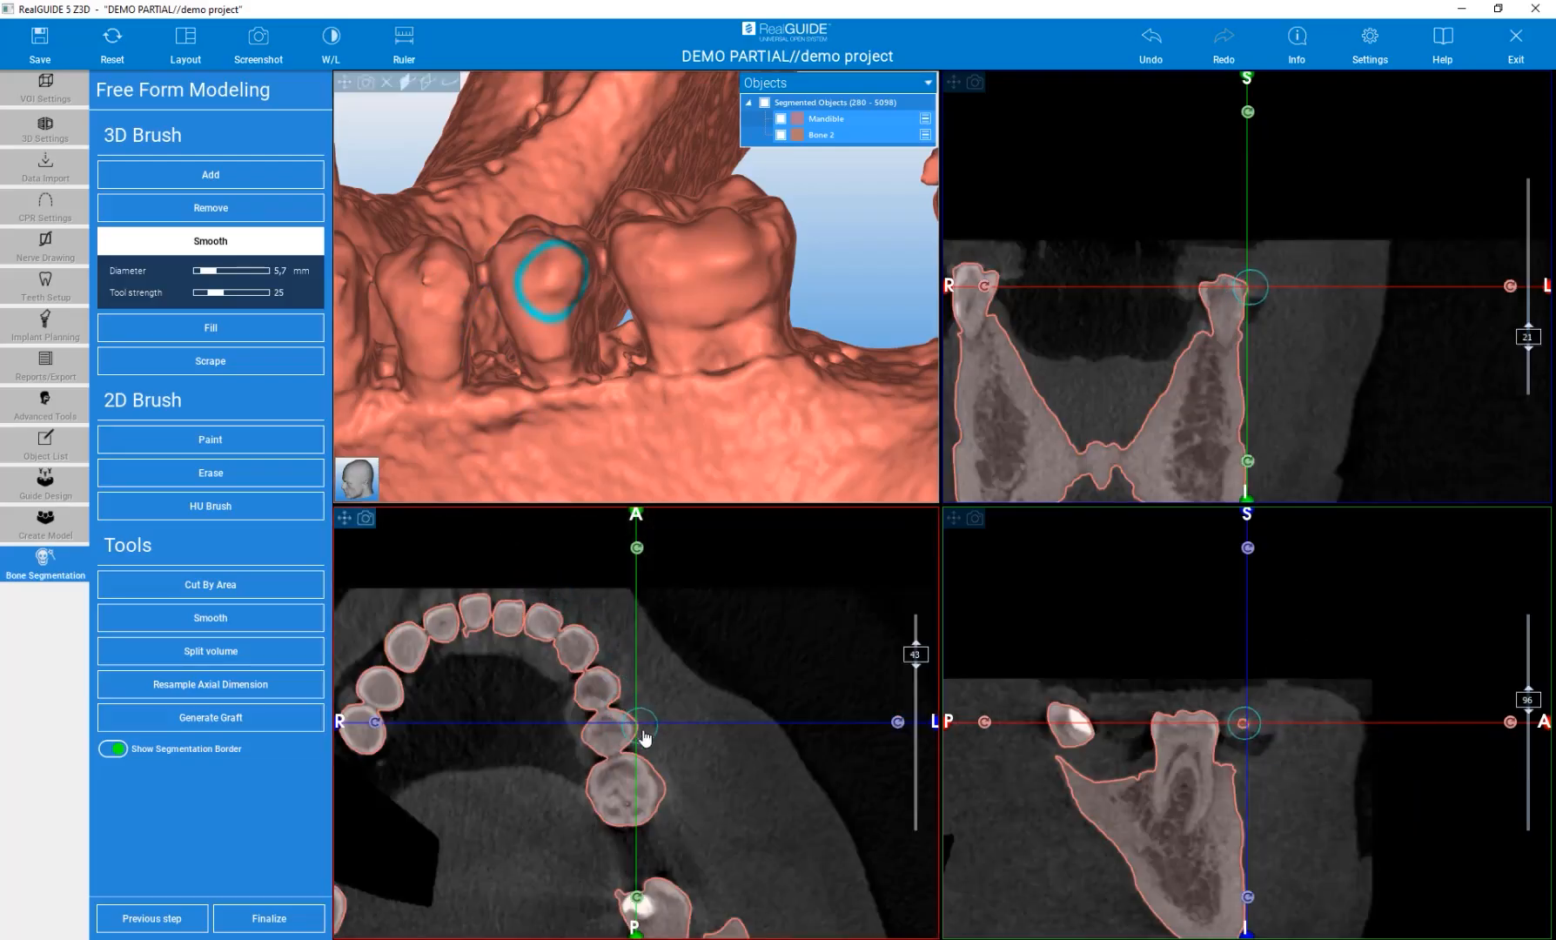
Smooth the neighbouring premolar and molar crown surfaces with the Smooth brush.
middle_click_drag(647, 736, 678, 703)
right_click_drag(680, 698, 673, 614)
left_click_drag(642, 675, 632, 686)
scroll(665, 714, "down", 1)
scroll(666, 713, "up", 2)
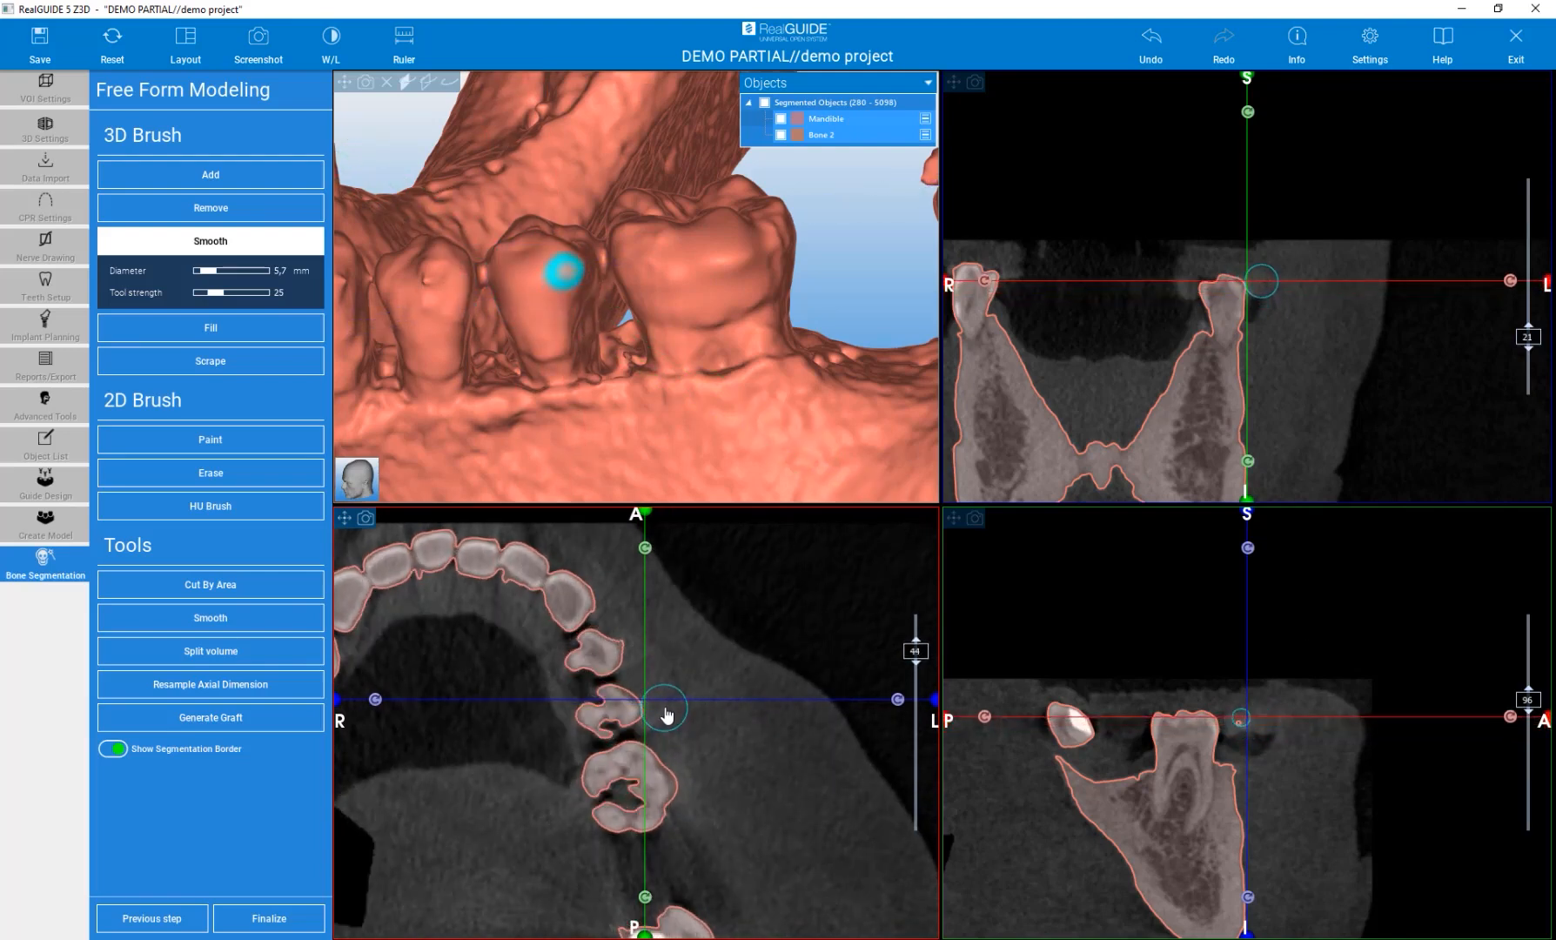
mouse_move(676, 734)
left_mouse_down()
mouse_move(644, 729)
mouse_move(680, 759)
left_mouse_up()
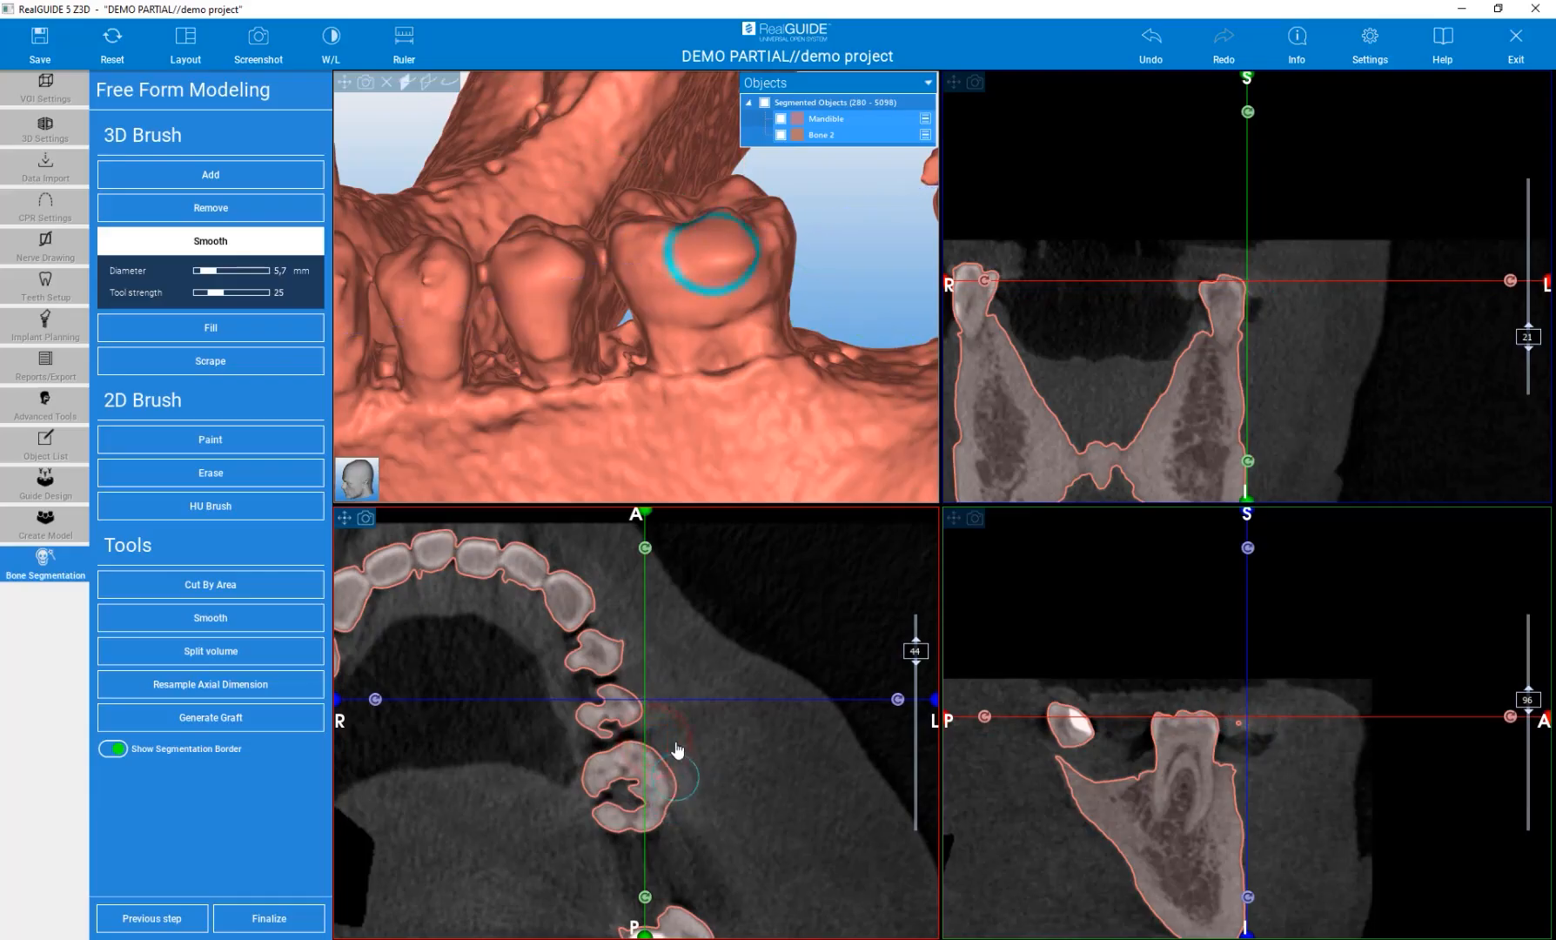
mouse_move(735, 258)
left_mouse_down()
mouse_move(679, 263)
mouse_move(695, 347)
mouse_move(713, 305)
left_mouse_up()
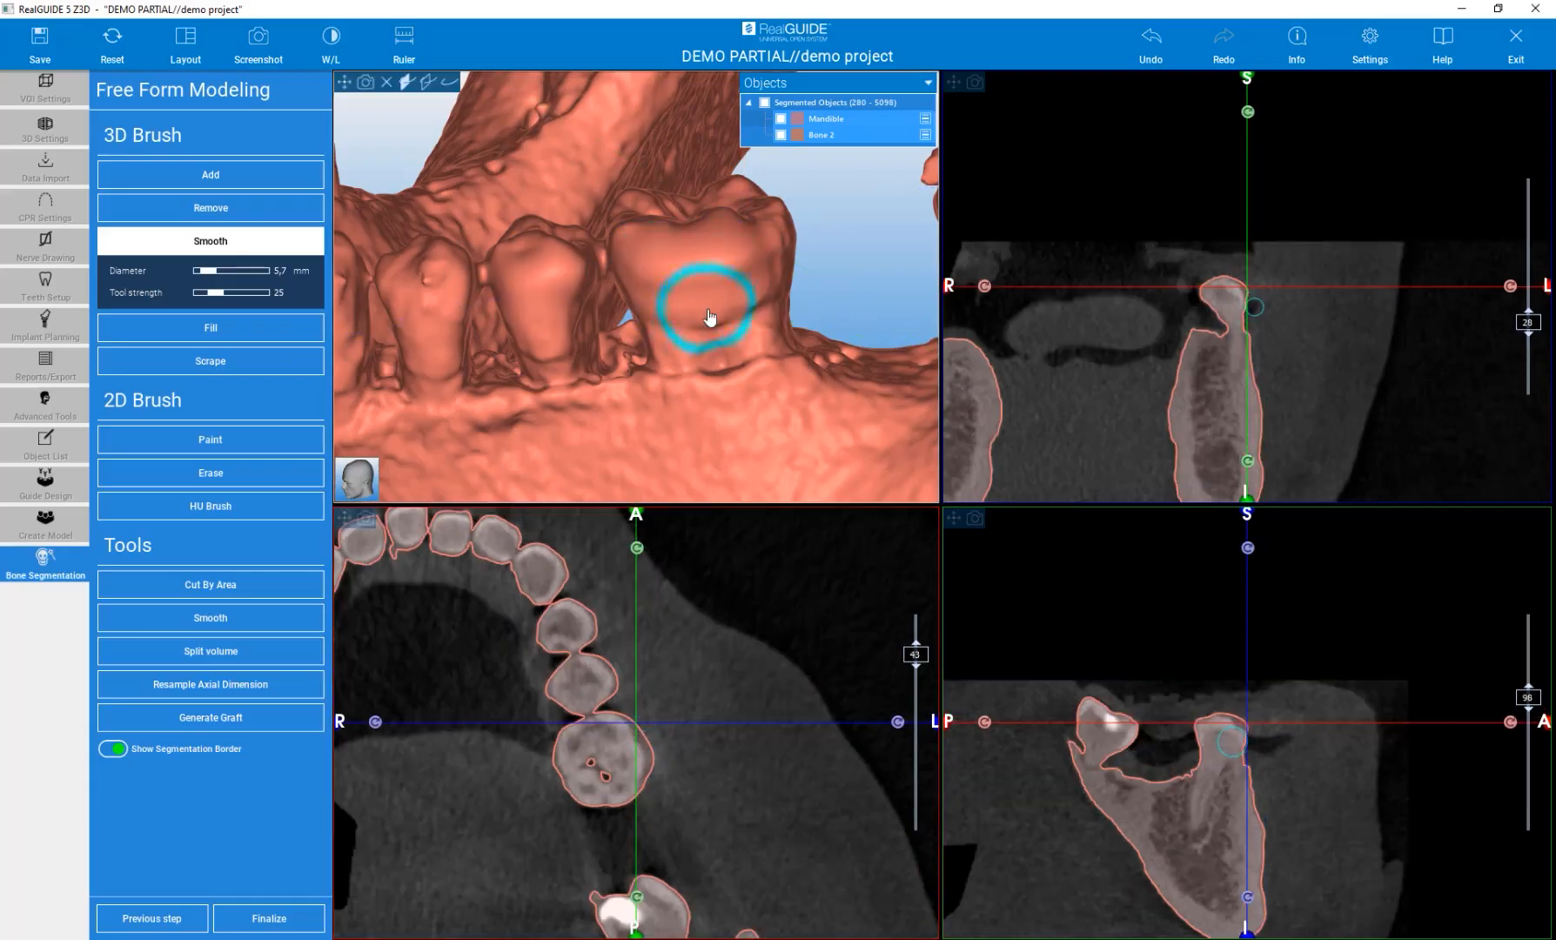
Smooth the side of an anterior tooth crown with the Smooth brush.
scroll(688, 304, "down", 5)
middle_click_drag(437, 365, 400, 396)
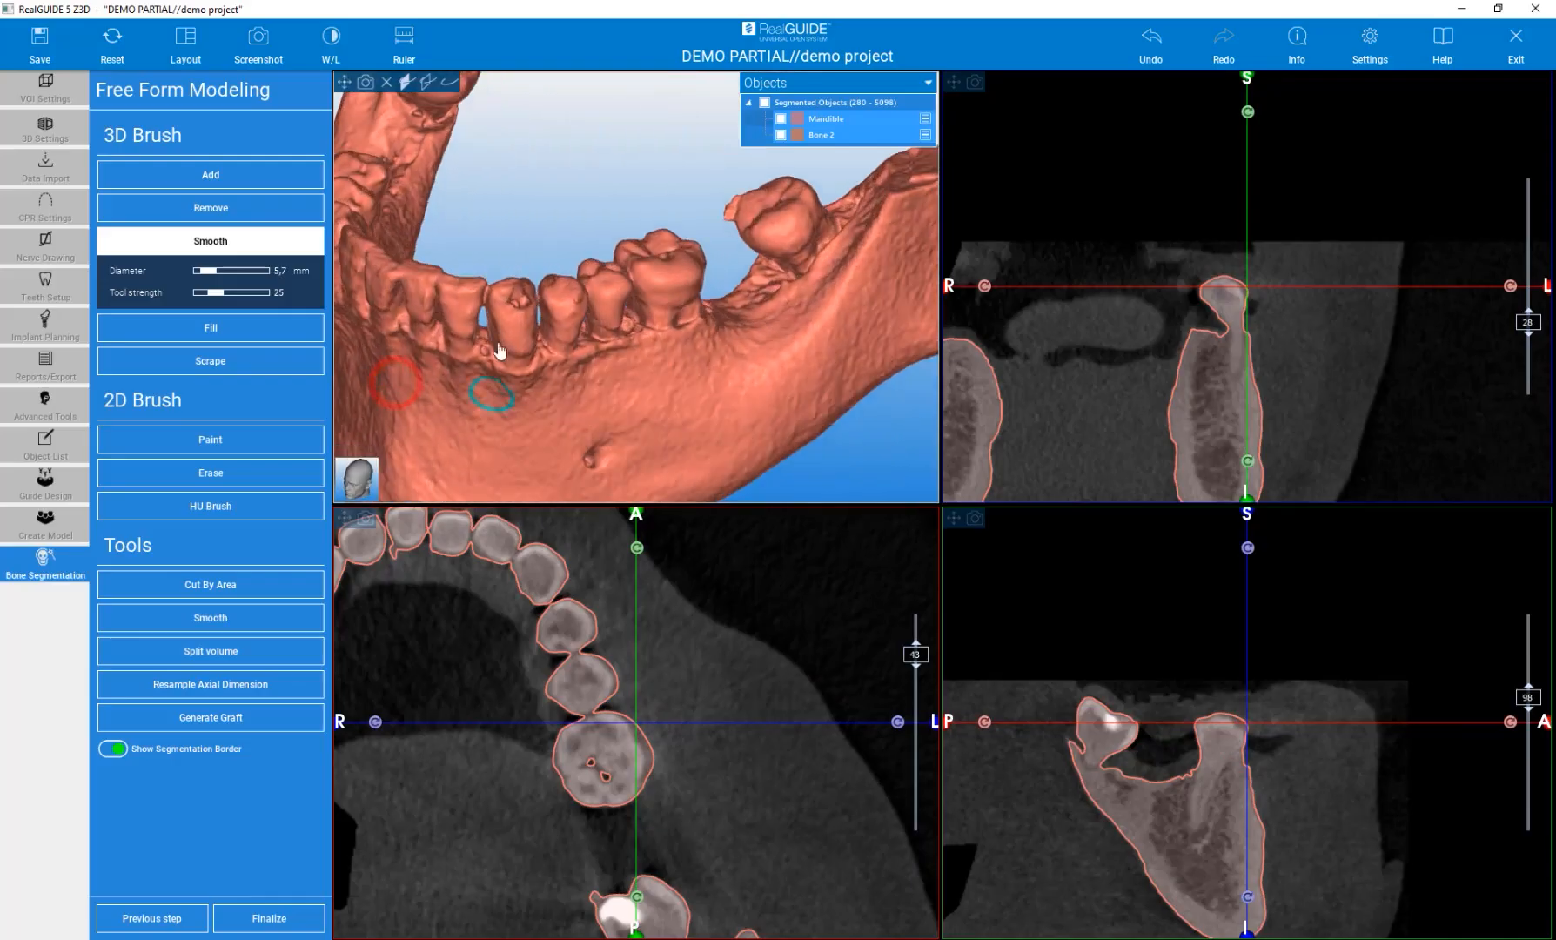
scroll(509, 296, "up", 3)
scroll(514, 294, "up", 2)
left_click_drag(544, 320, 561, 330)
left_click(711, 339)
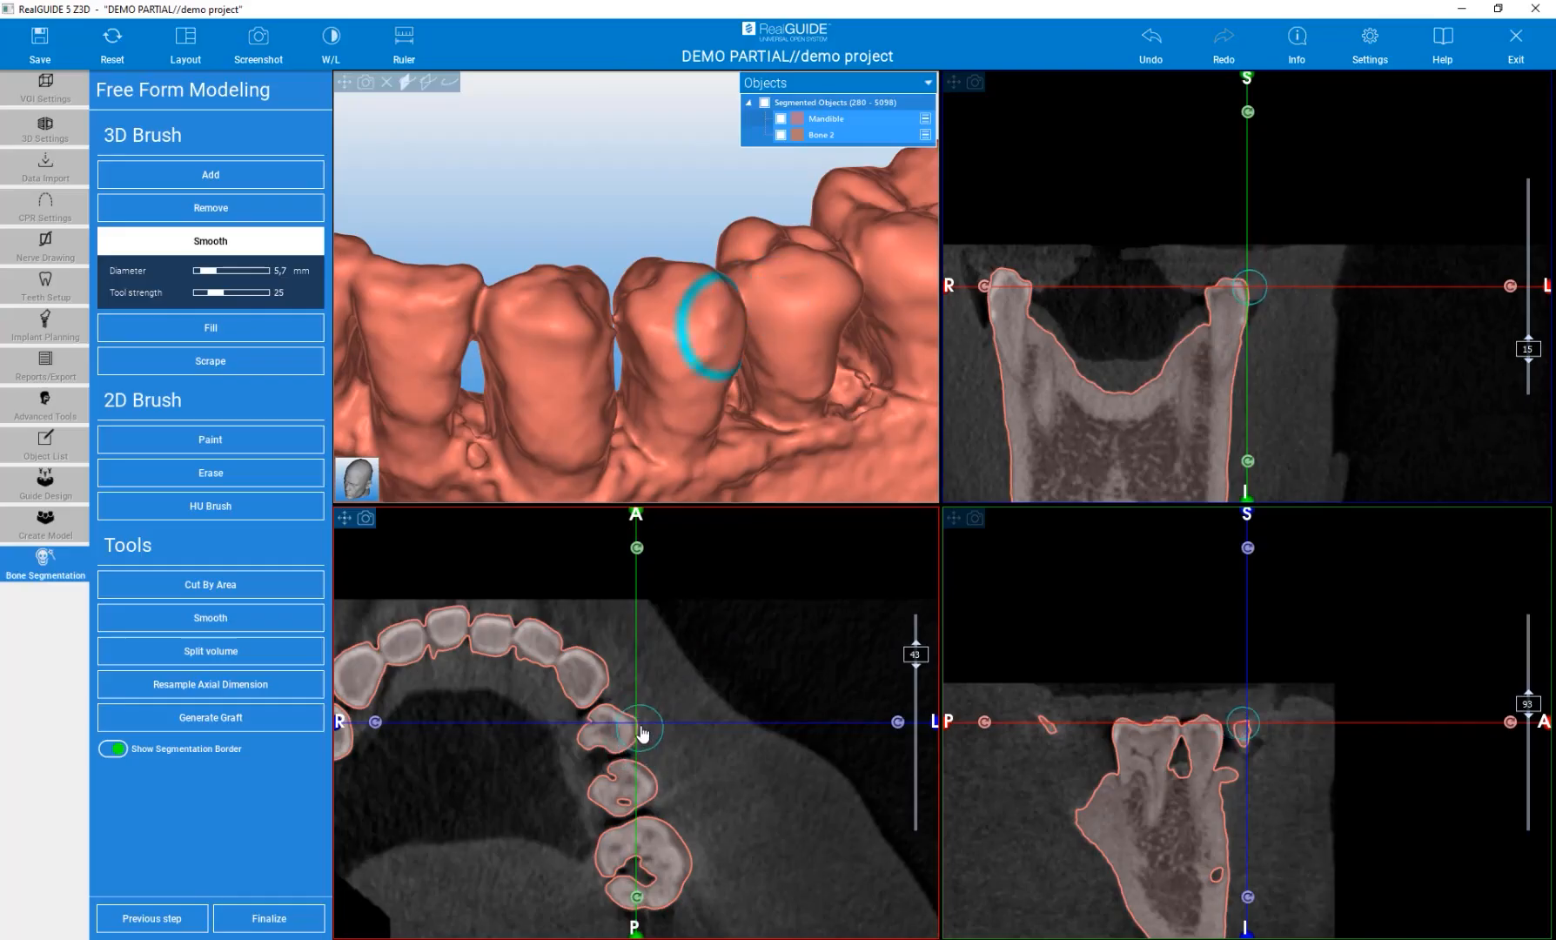
Switch to the 3D Fill brush at 5.0 mm and fill the gap between two lower teeth.
left_click(190, 329)
scroll(583, 334, "down", 4)
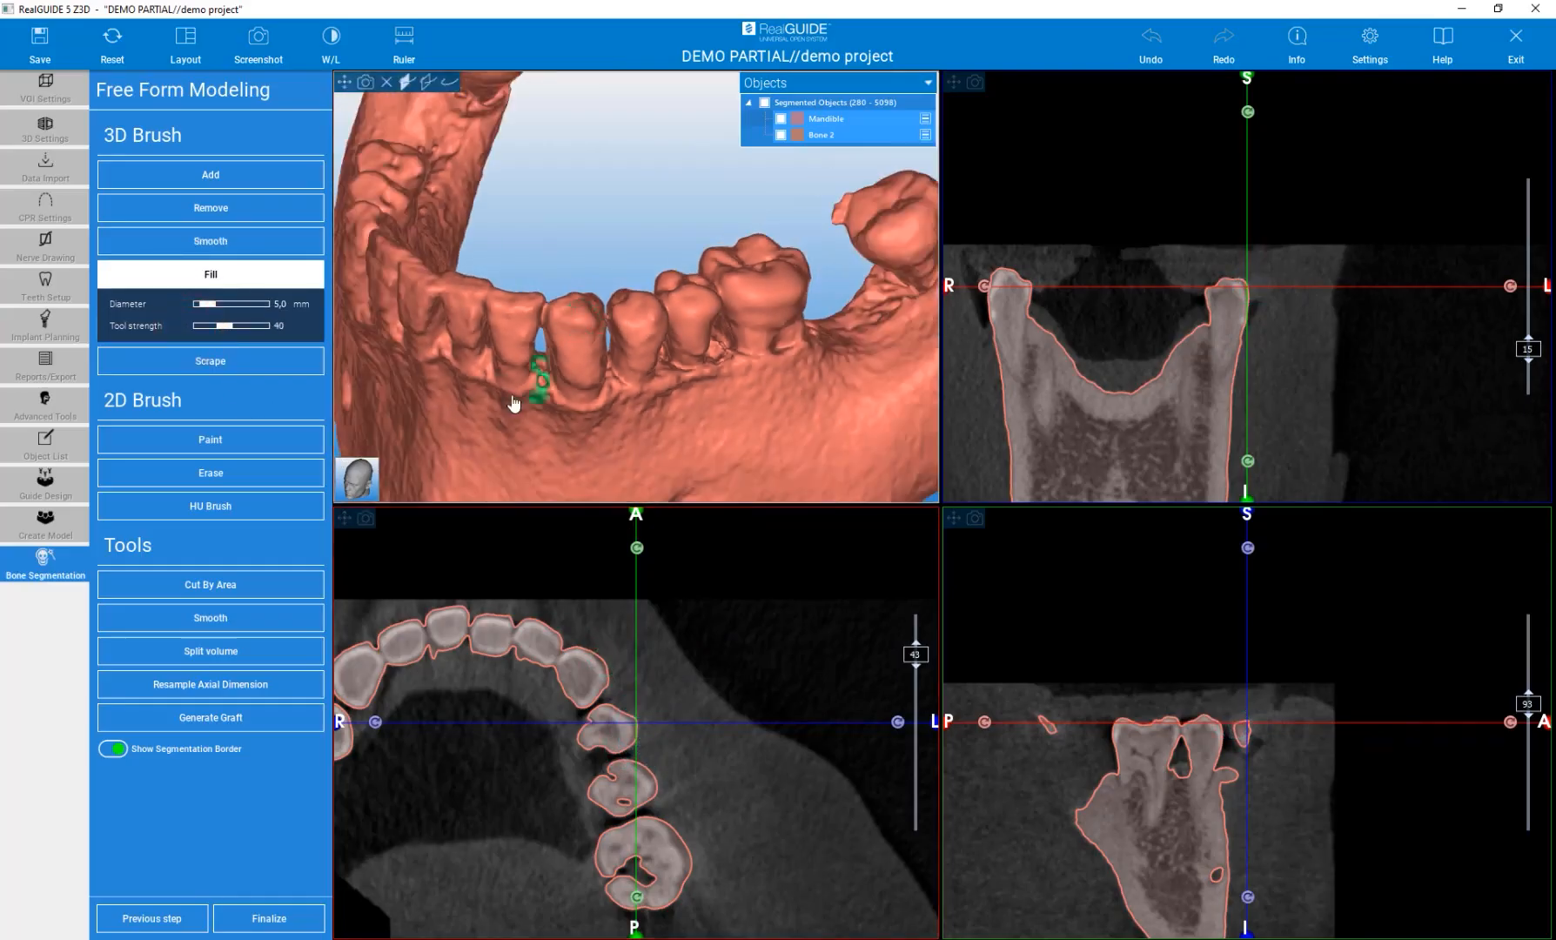
scroll(513, 403, "up", 5)
left_click(599, 331)
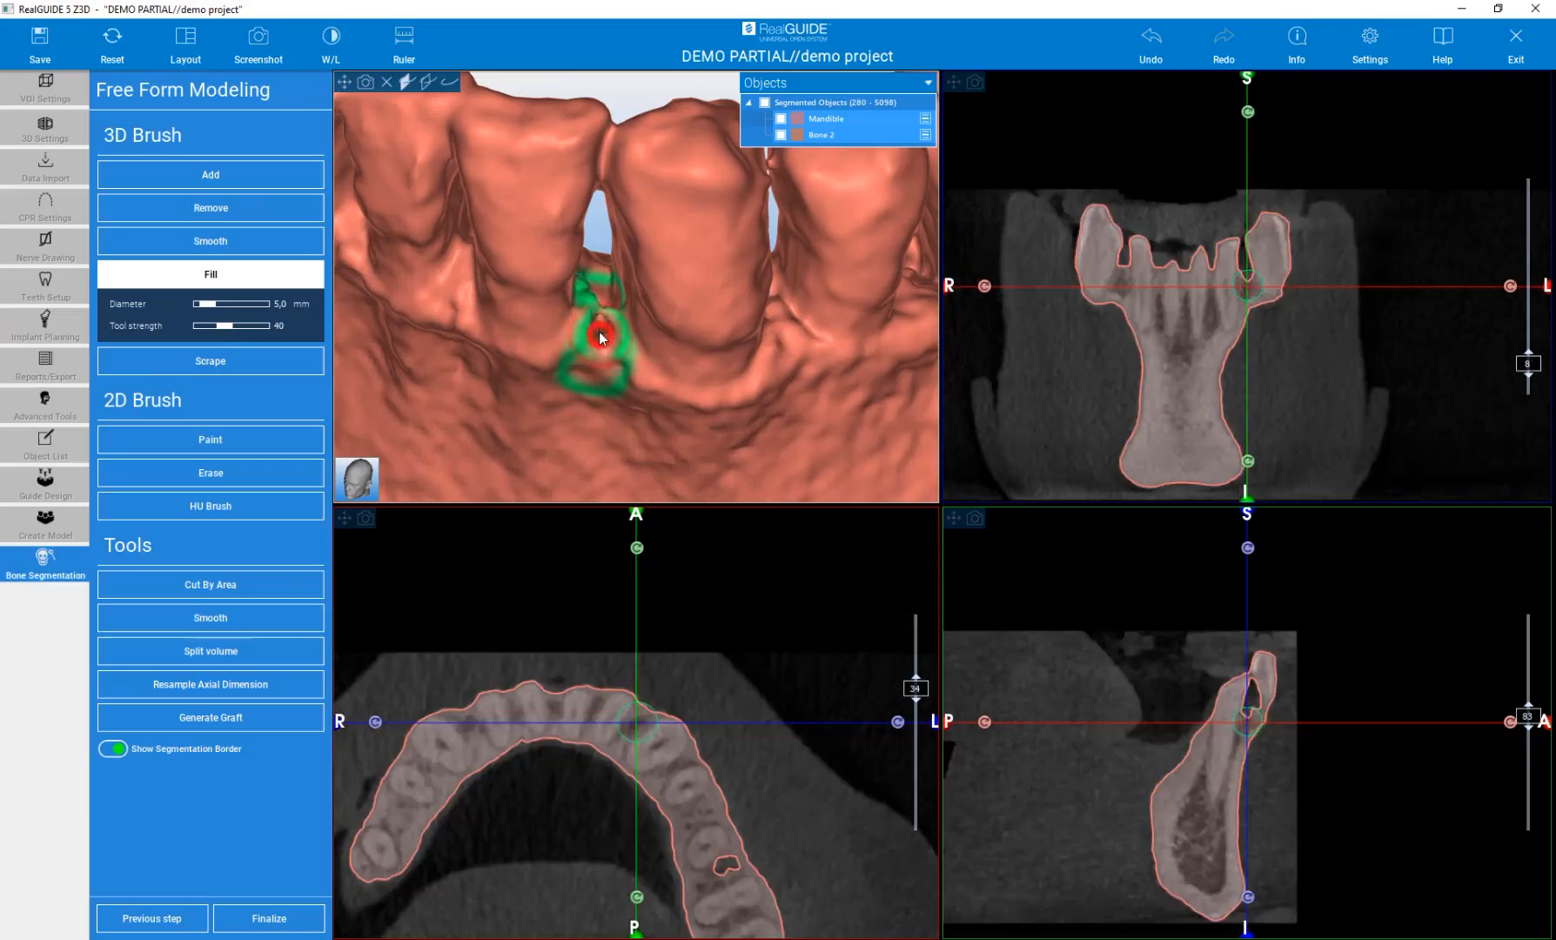
left_click(633, 745)
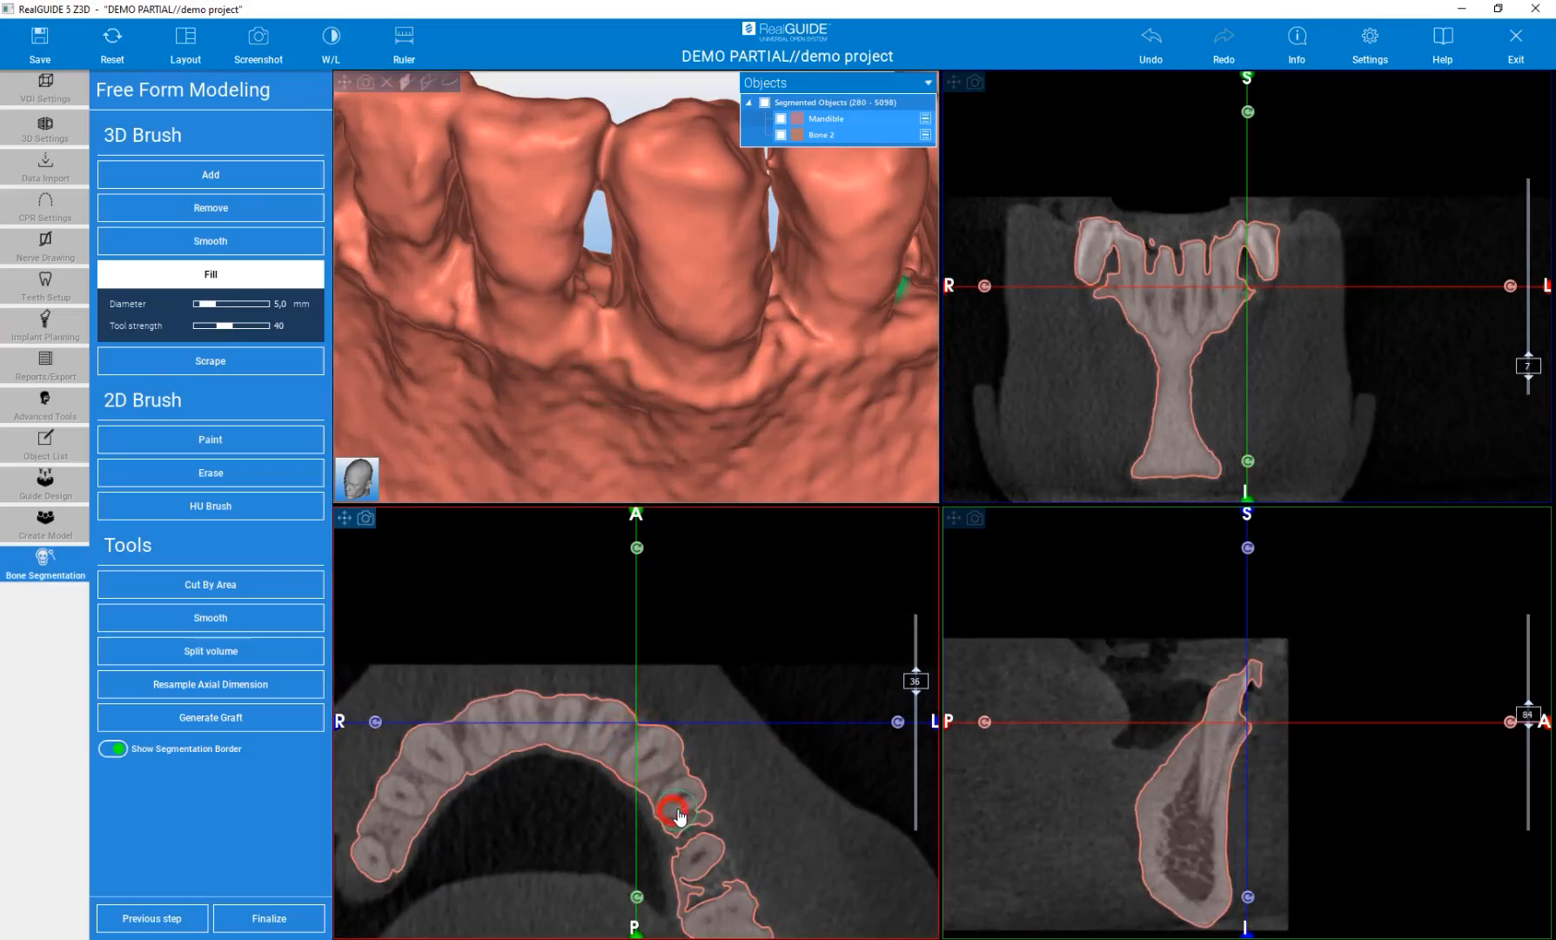
Fill the crevice in the bone surface at the back of the mandible with the Fill brush.
scroll(609, 361, "down", 5)
scroll(611, 361, "down", 3)
left_click_drag(658, 222, 202, 240)
middle_click_drag(368, 238, 573, 230)
left_click_drag(493, 256, 423, 262)
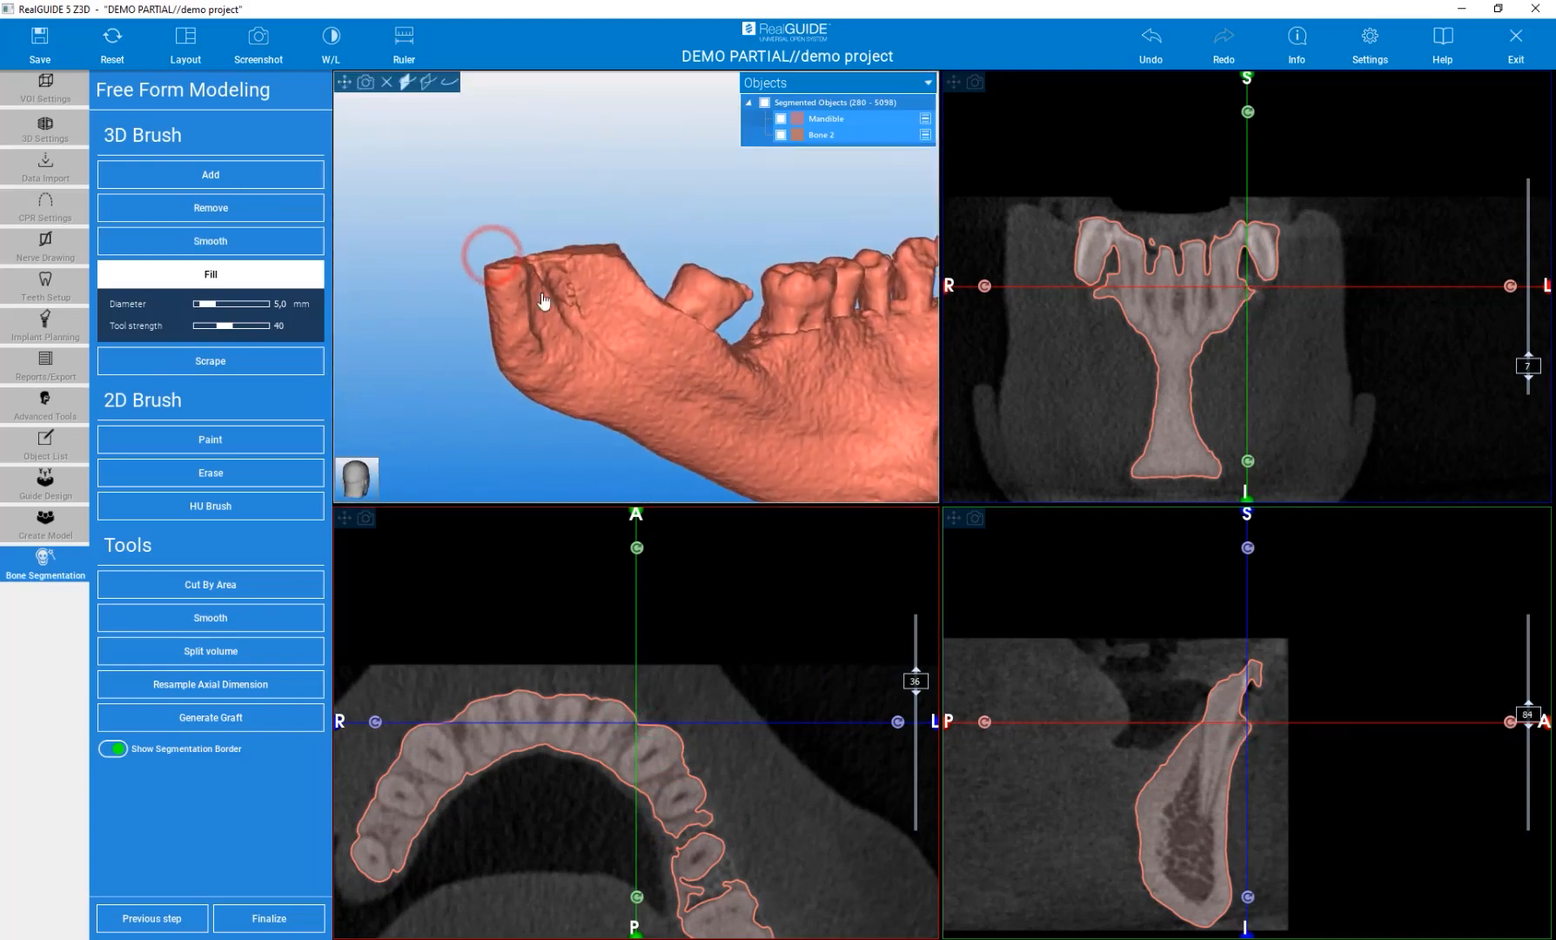
scroll(526, 278, "up", 6)
mouse_move(442, 128)
left_mouse_down()
mouse_move(483, 149)
mouse_move(447, 127)
left_mouse_up()
left_click(628, 374)
left_click_drag(631, 379, 601, 321)
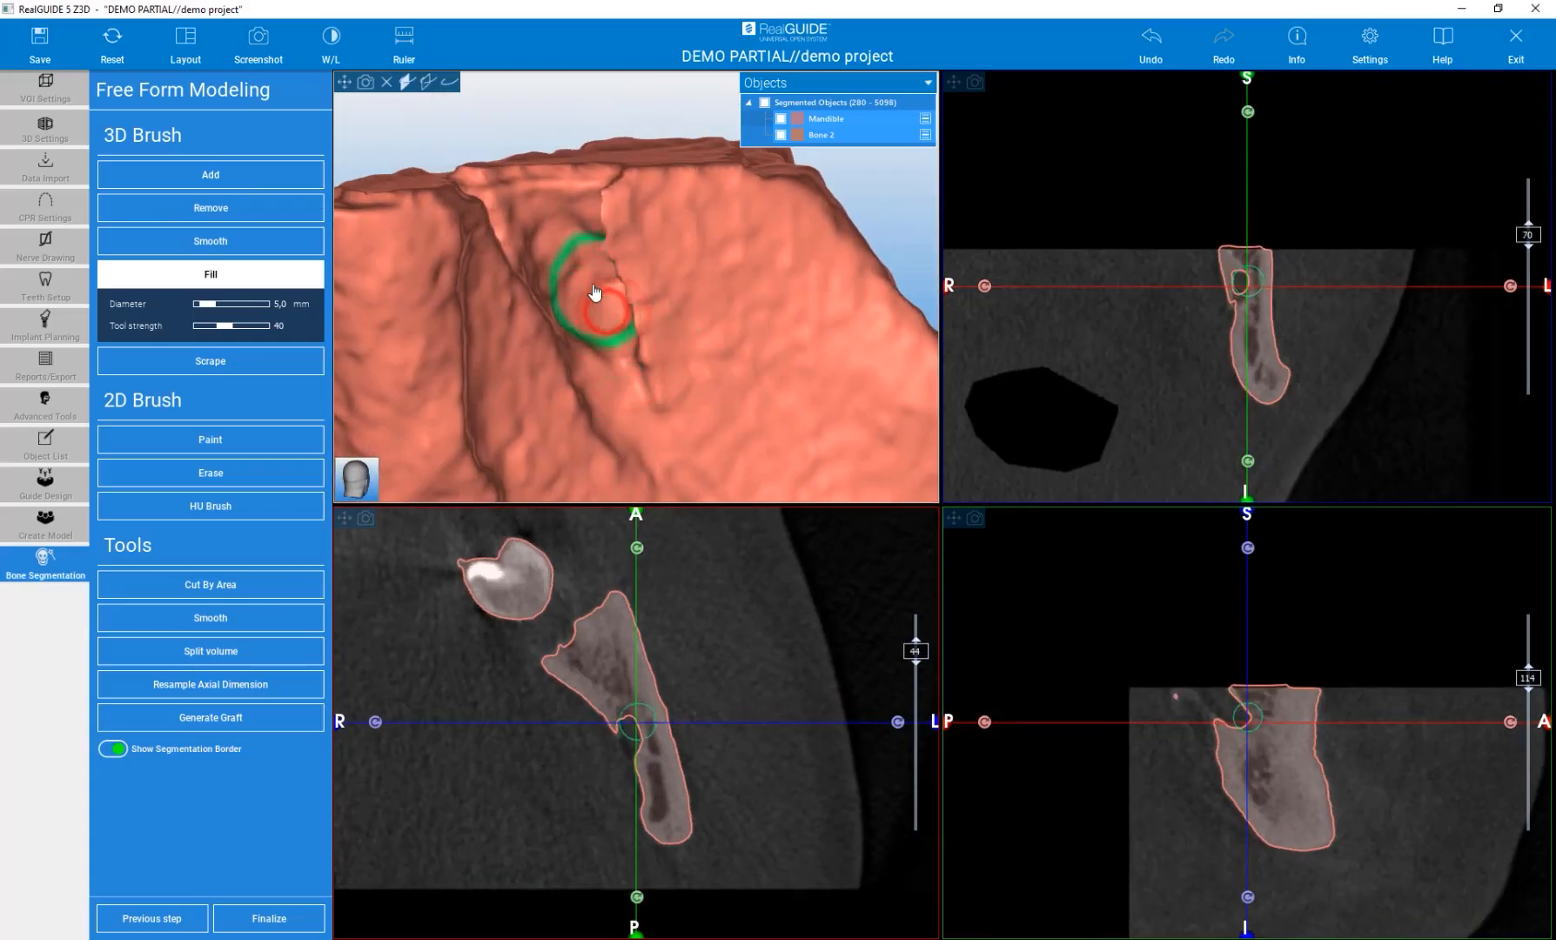
Fill the small hole on the alveolar ridge next to the impacted tooth.
scroll(601, 297, "down", 6)
mouse_move(562, 399)
left_mouse_down()
mouse_move(669, 378)
mouse_move(835, 396)
left_mouse_up()
scroll(815, 241, "up", 6)
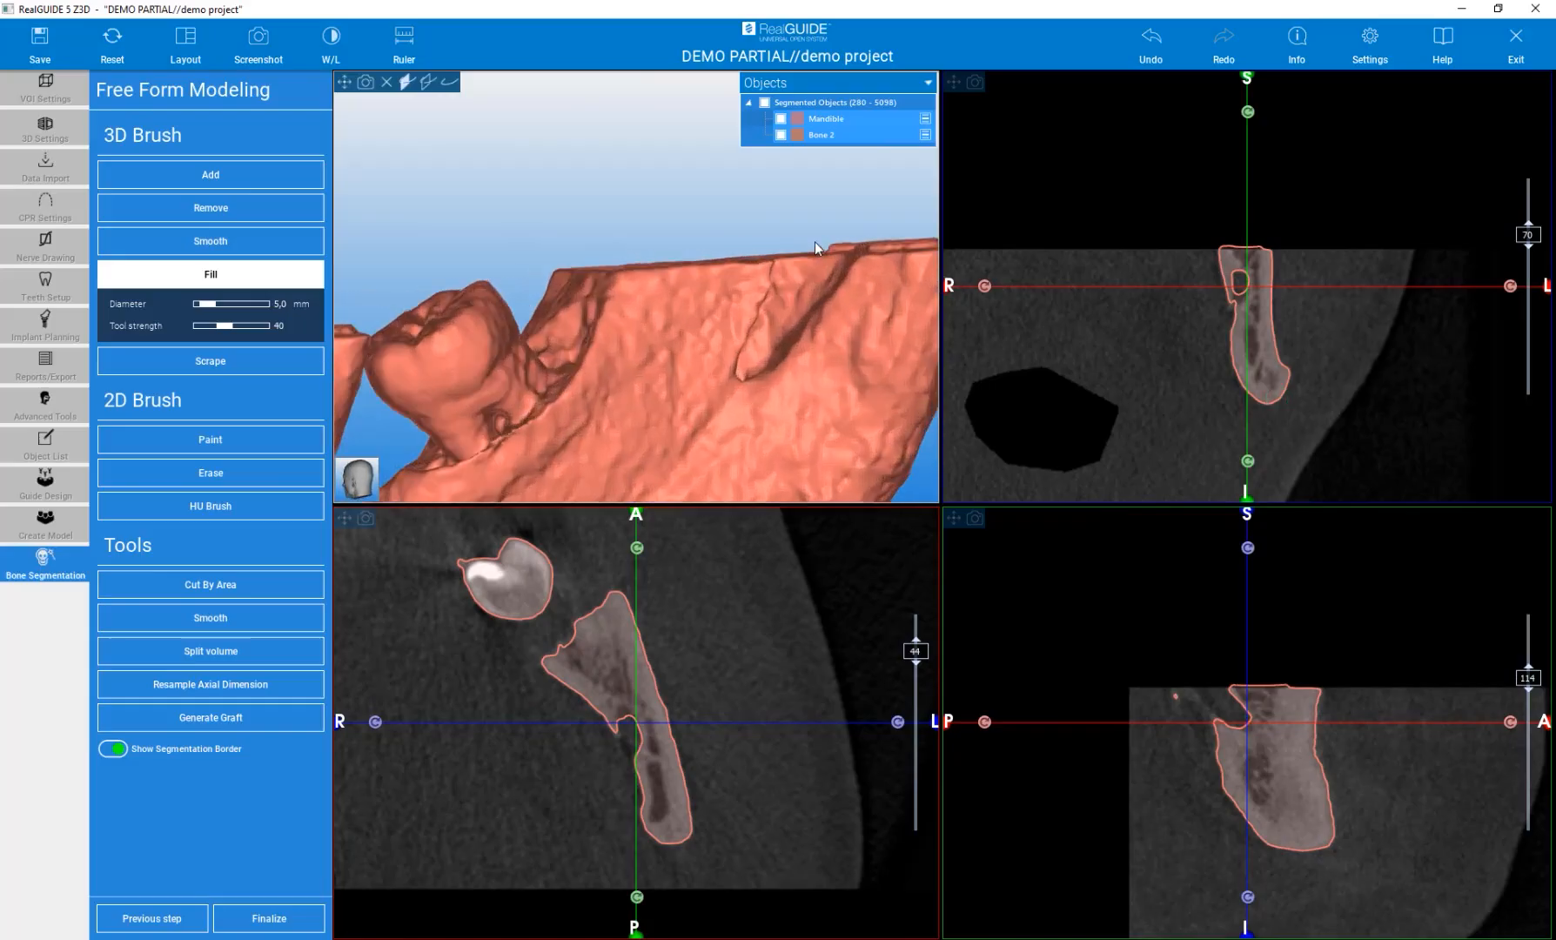
mouse_move(579, 207)
left_mouse_down()
mouse_move(632, 395)
mouse_move(686, 408)
mouse_move(630, 363)
mouse_move(766, 296)
mouse_move(741, 311)
left_mouse_up()
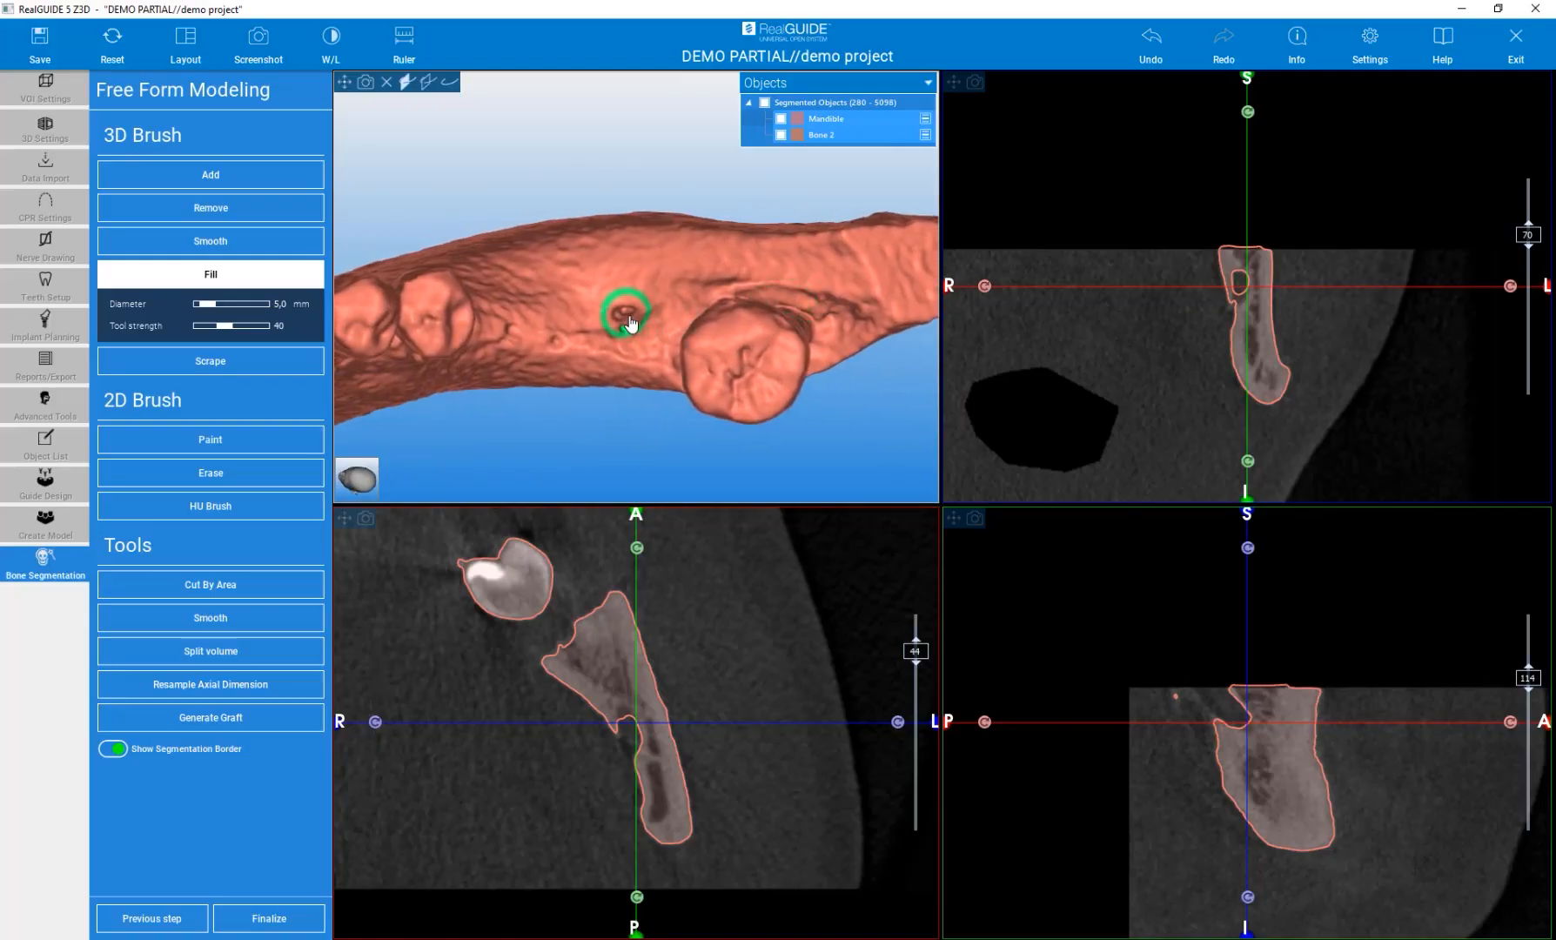
left_click_drag(604, 403, 417, 364)
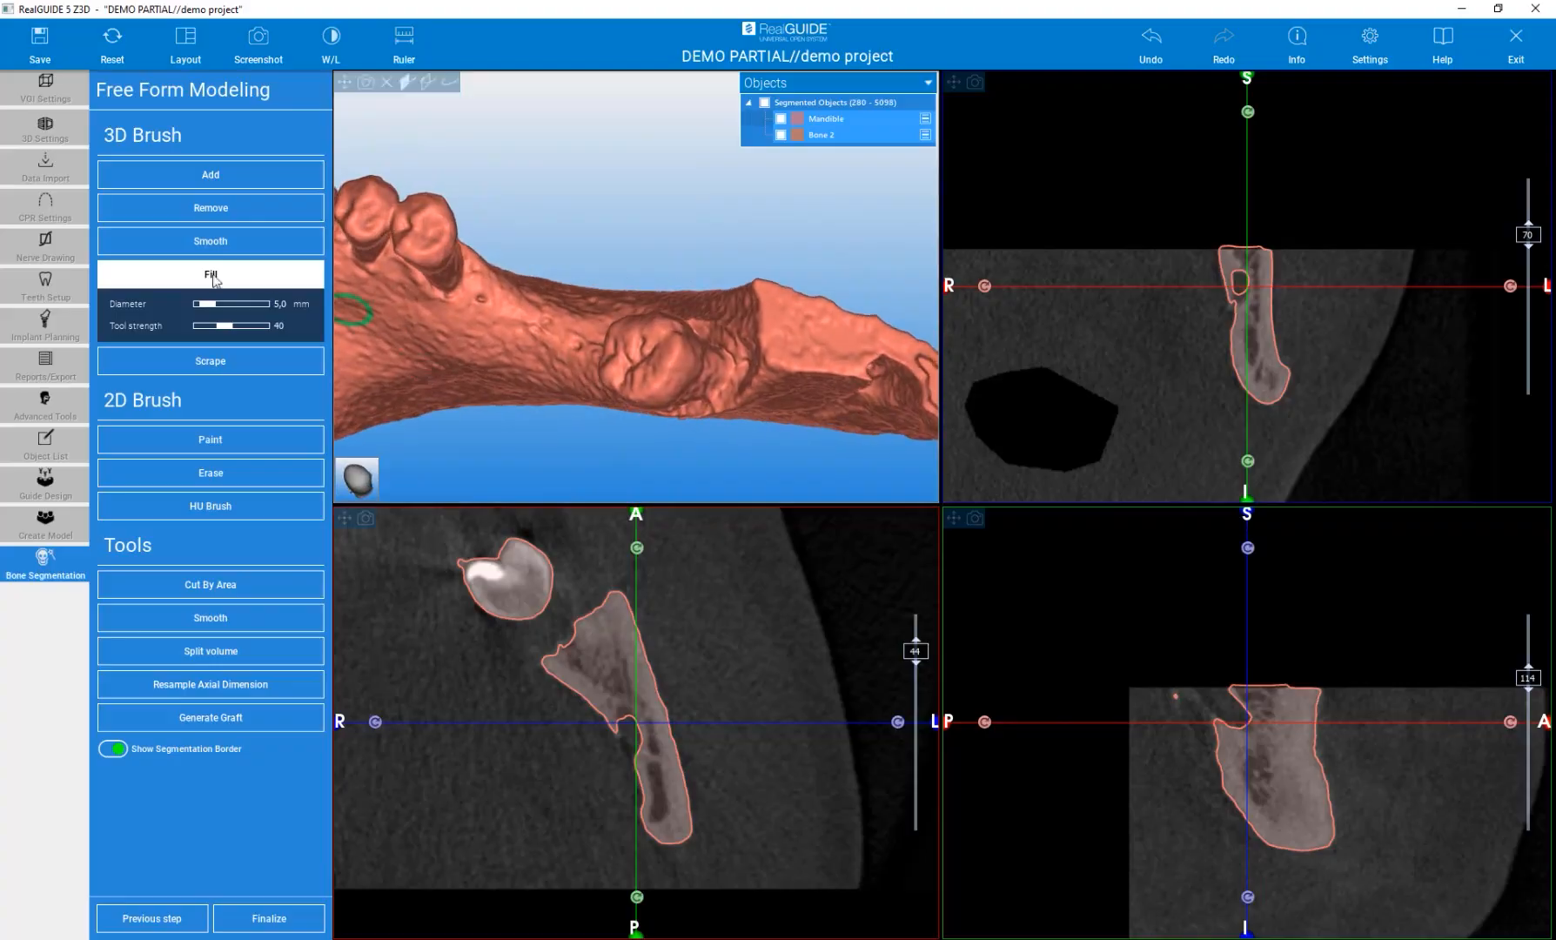
Smooth the bone around the impacted tooth with the Smooth brush, then deactivate the 3D brush.
left_click(209, 240)
left_click_drag(477, 307, 487, 307)
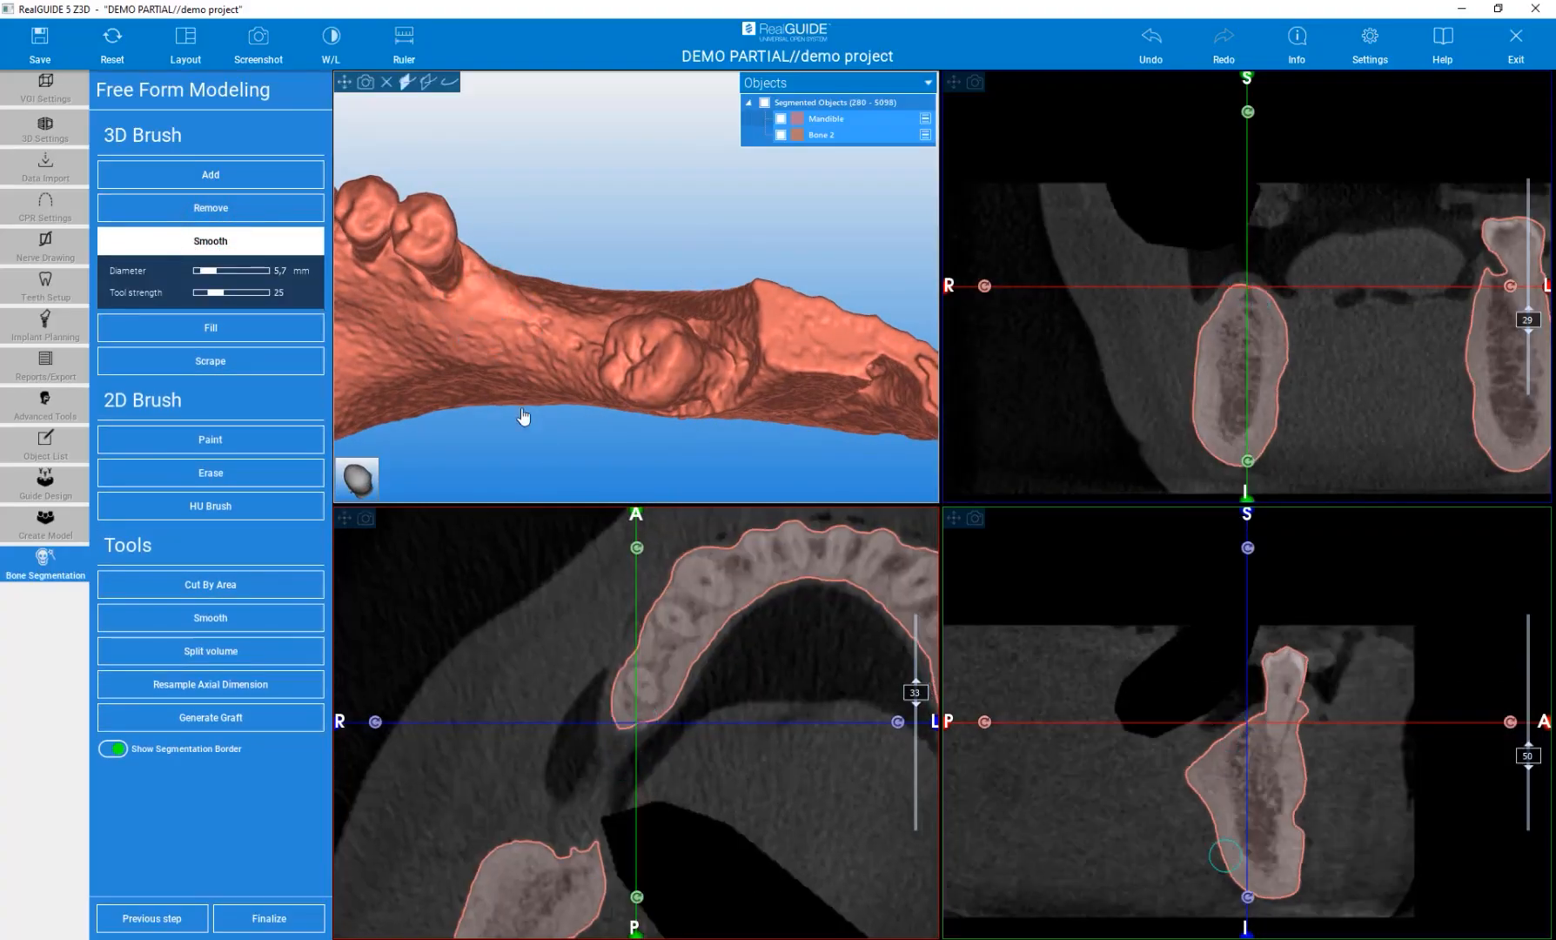
mouse_move(515, 420)
left_mouse_down()
mouse_move(565, 291)
mouse_move(714, 319)
mouse_move(294, 336)
left_mouse_up()
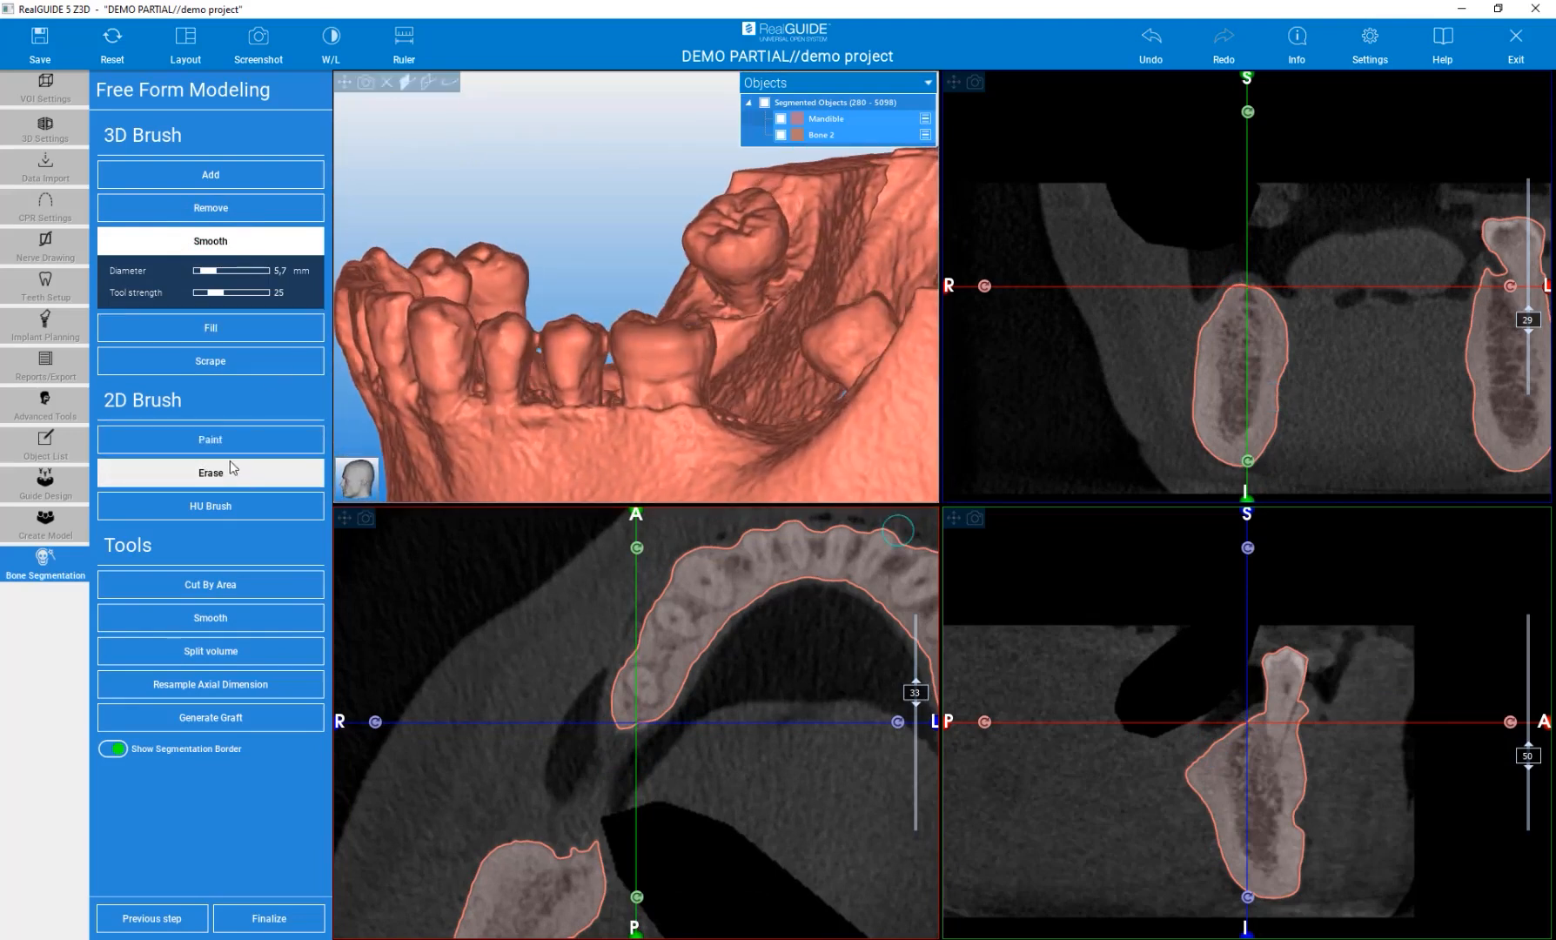
scroll(444, 364, "down", 3)
scroll(605, 398, "up", 2)
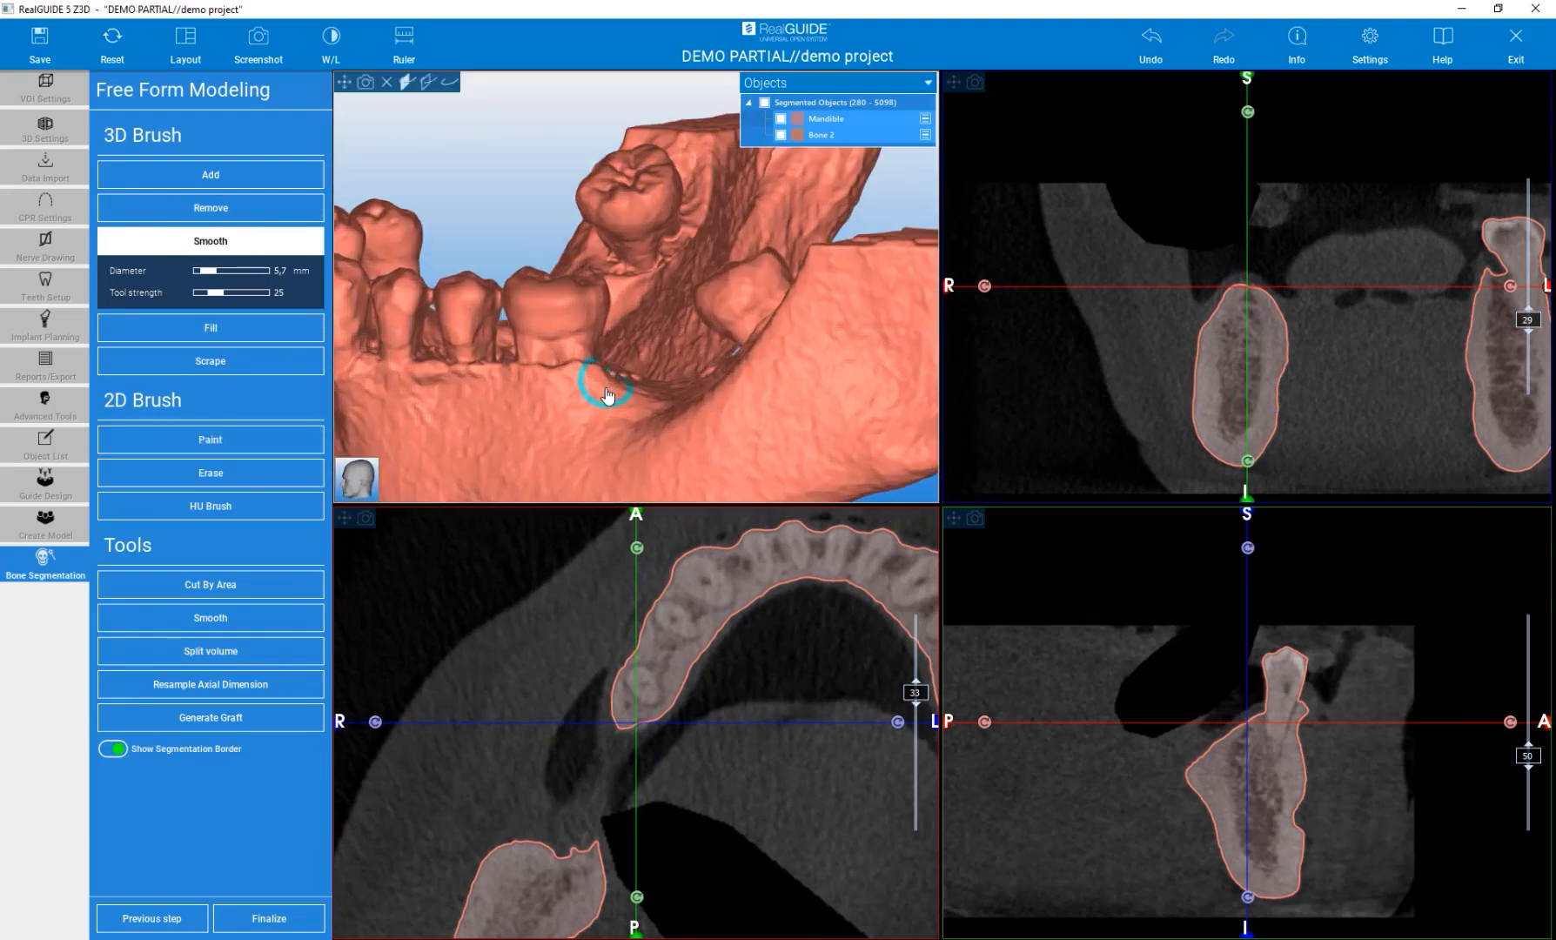
mouse_move(502, 191)
left_mouse_down()
mouse_move(624, 246)
mouse_move(628, 300)
left_mouse_up()
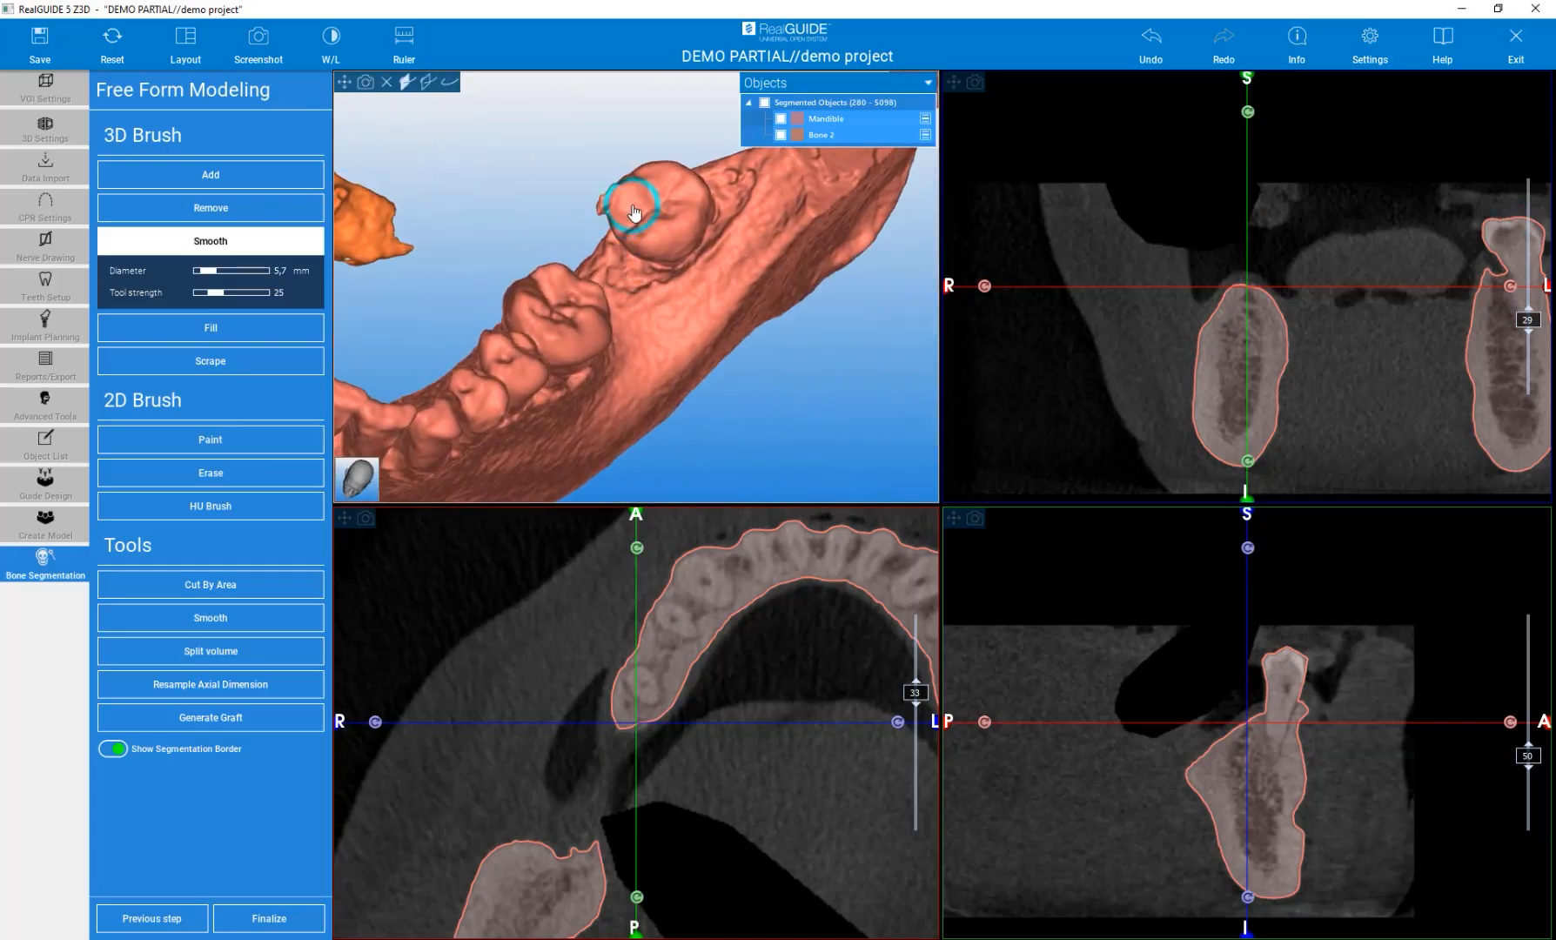
left_click(244, 242)
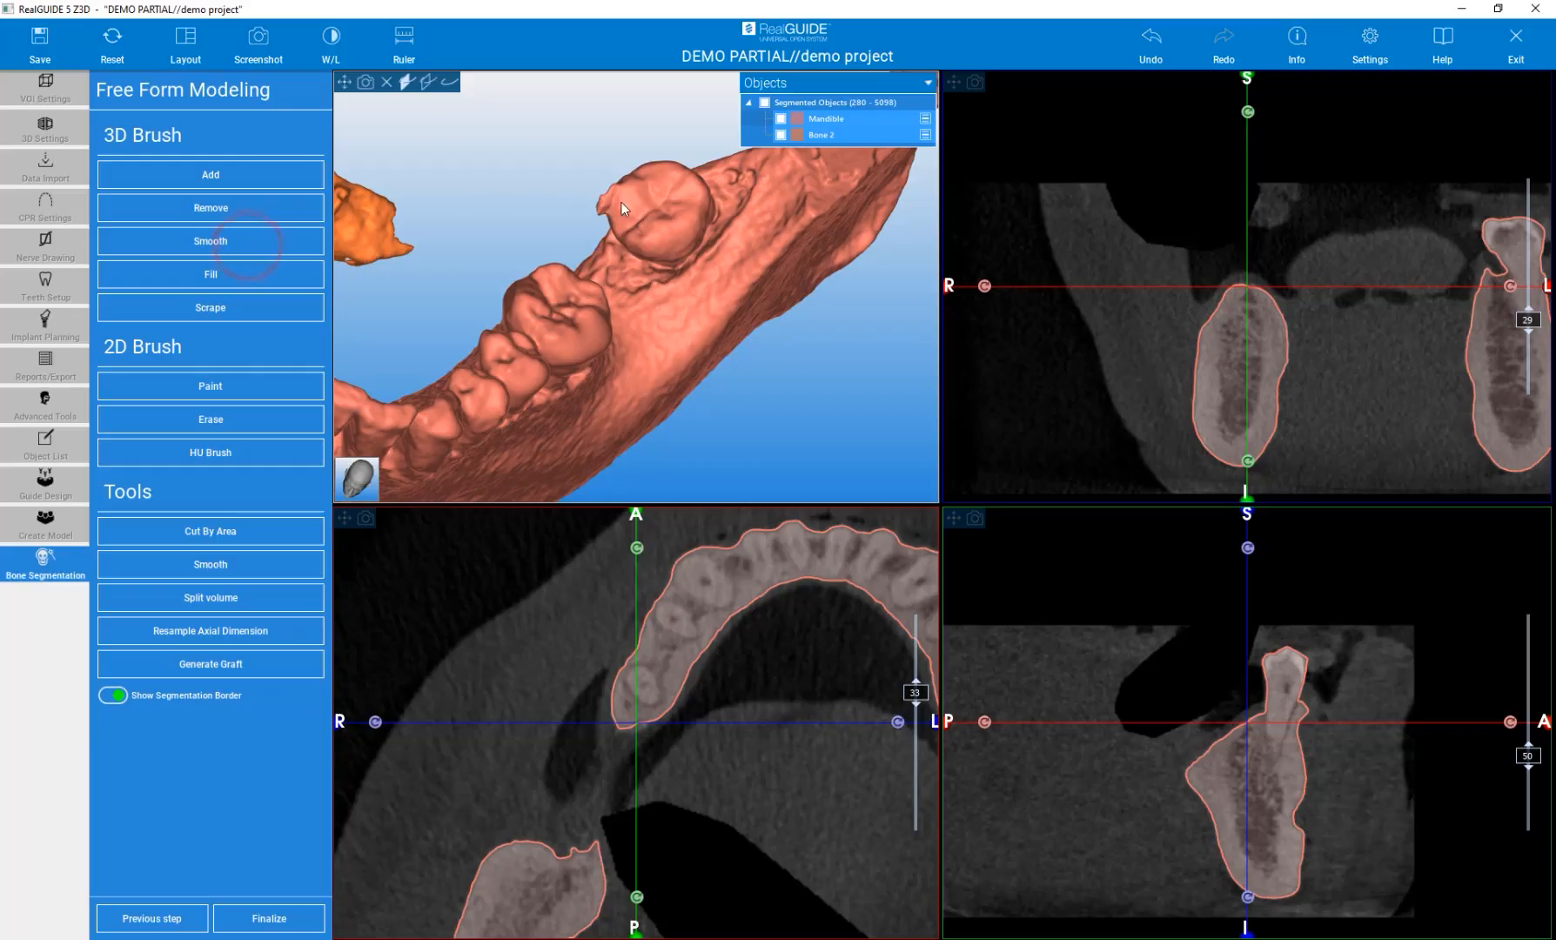
Paint a region beside the impacted tooth in the axial slice with the 2D Paint brush at 3.0 mm.
left_click(621, 203)
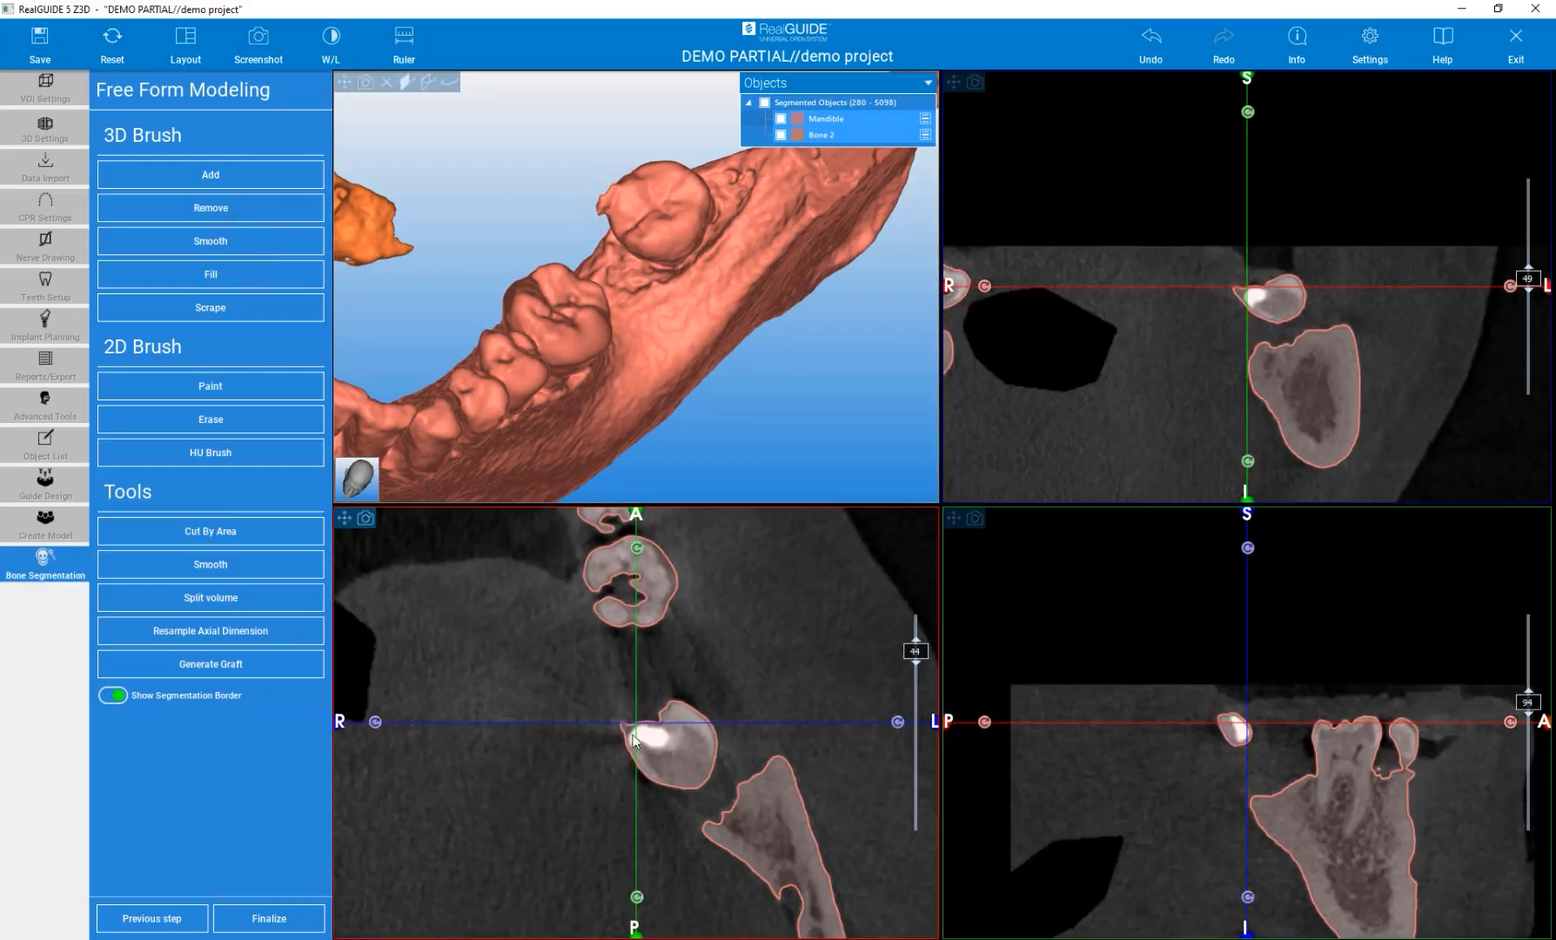
scroll(638, 728, "up", 4)
scroll(665, 737, "down", 4)
scroll(666, 736, "up", 8)
scroll(666, 737, "down", 4)
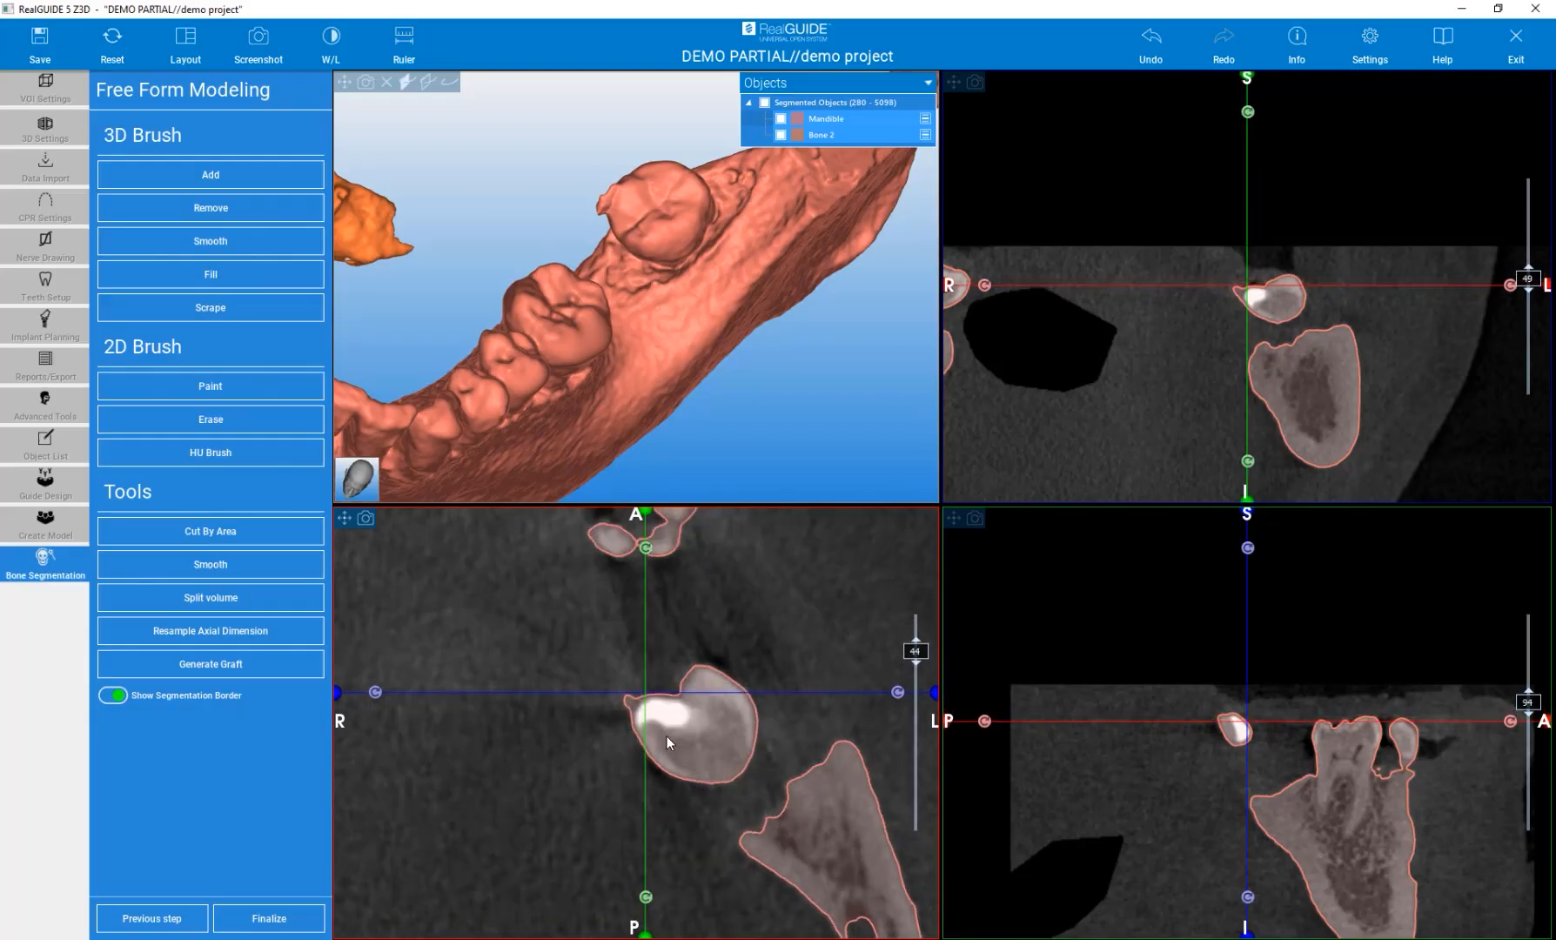
scroll(666, 737, "down", 1)
left_click(208, 455)
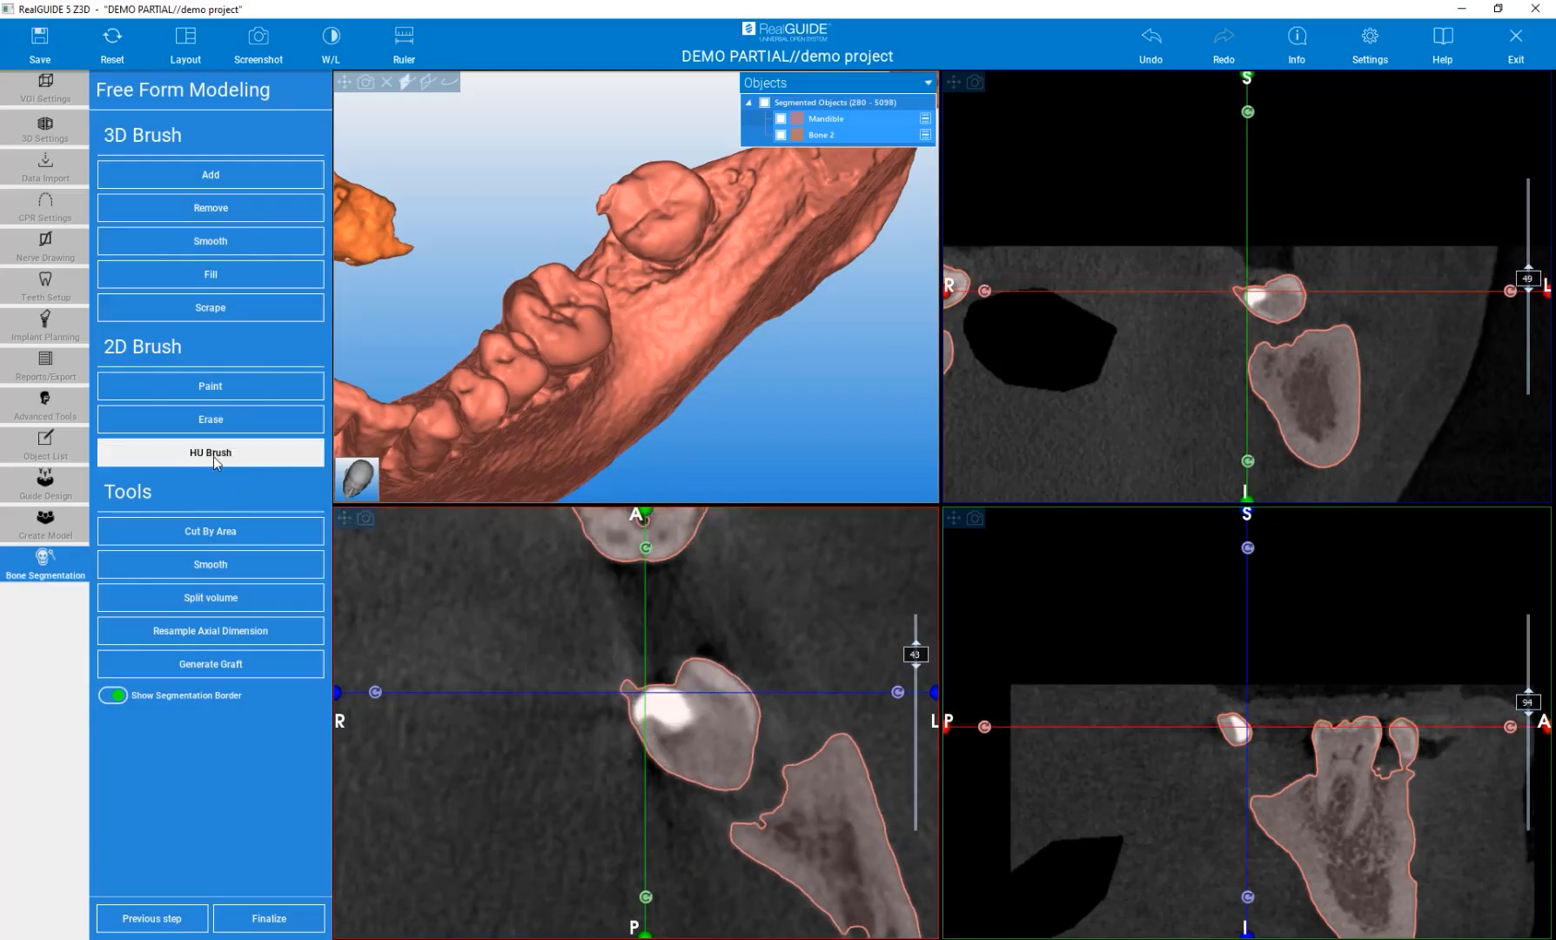
left_click(162, 389)
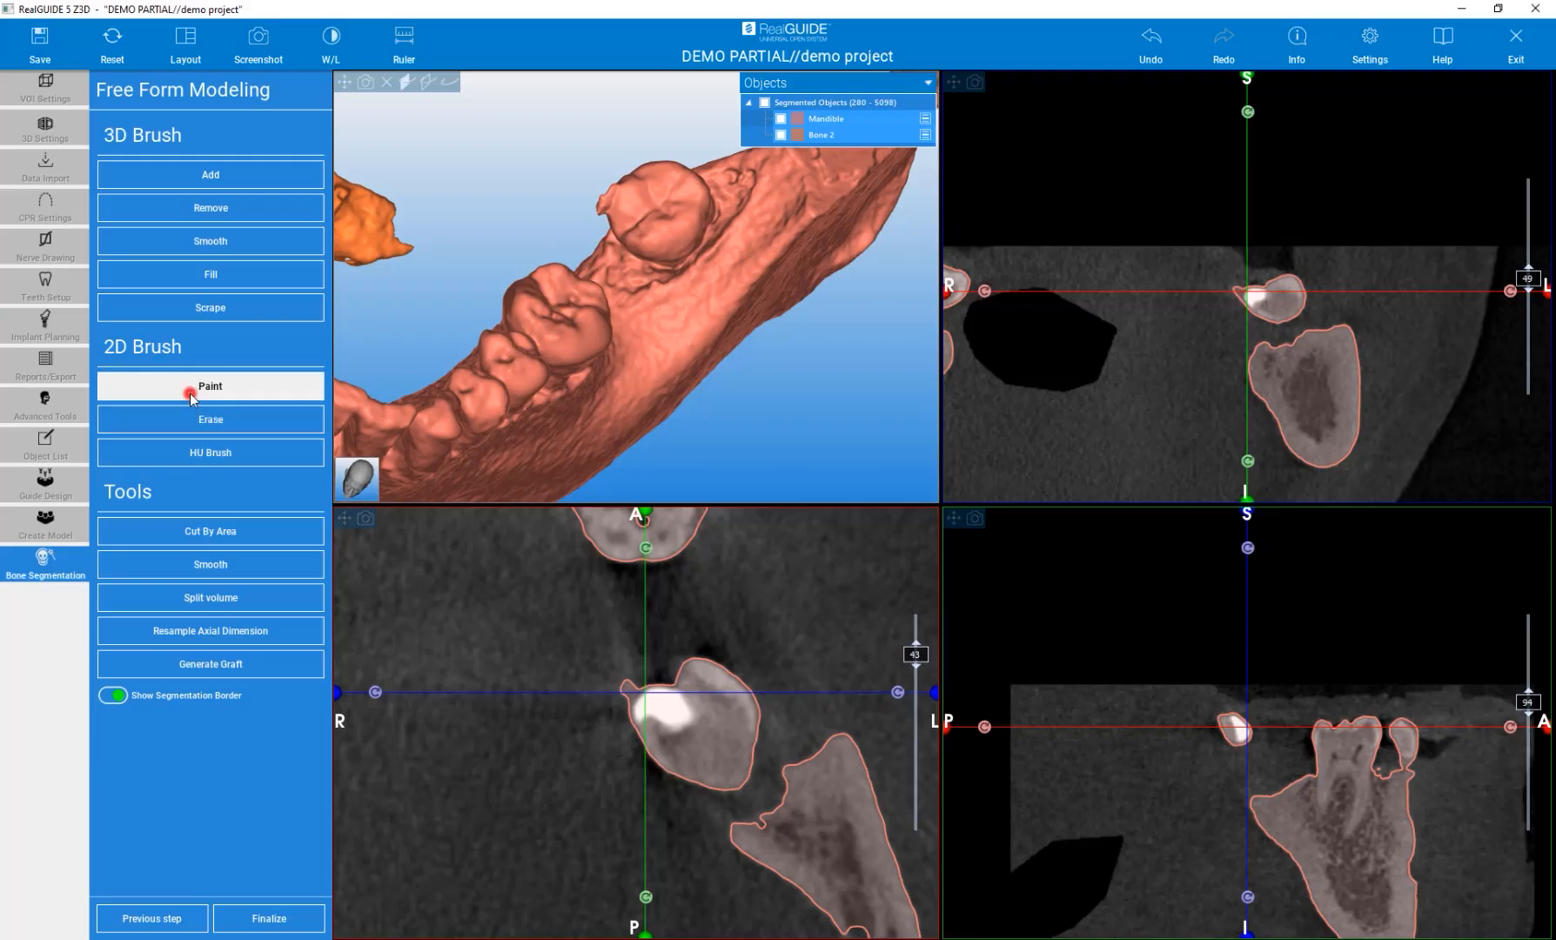
left_click(189, 394)
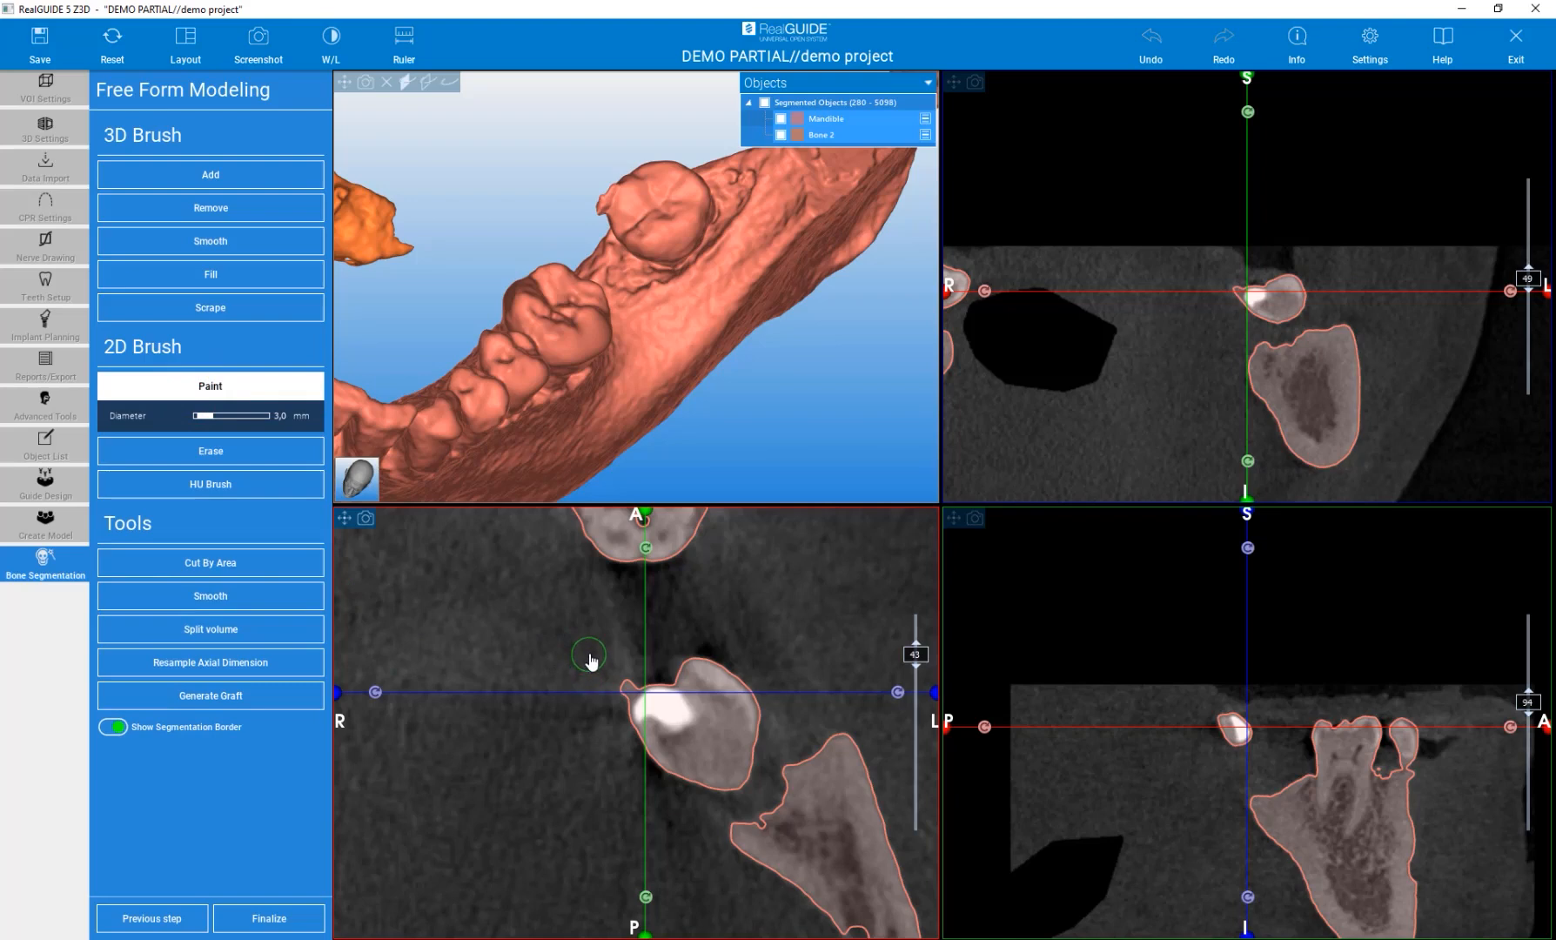
left_click_drag(589, 652, 569, 706)
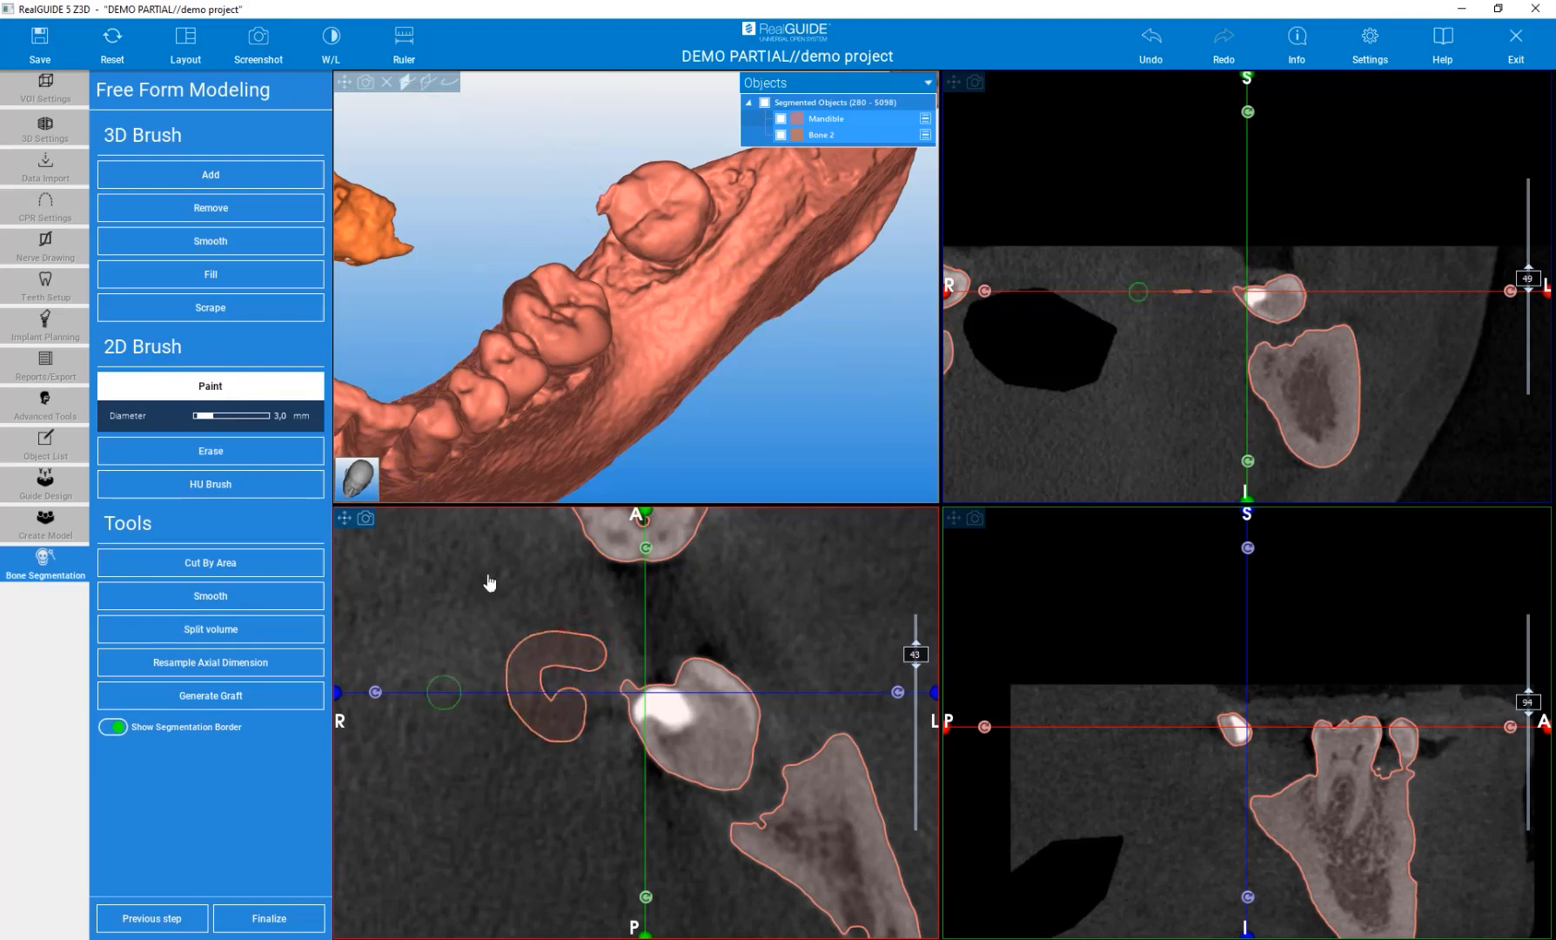
scroll(692, 411, "down", 2)
scroll(692, 411, "down", 3)
scroll(583, 324, "up", 4)
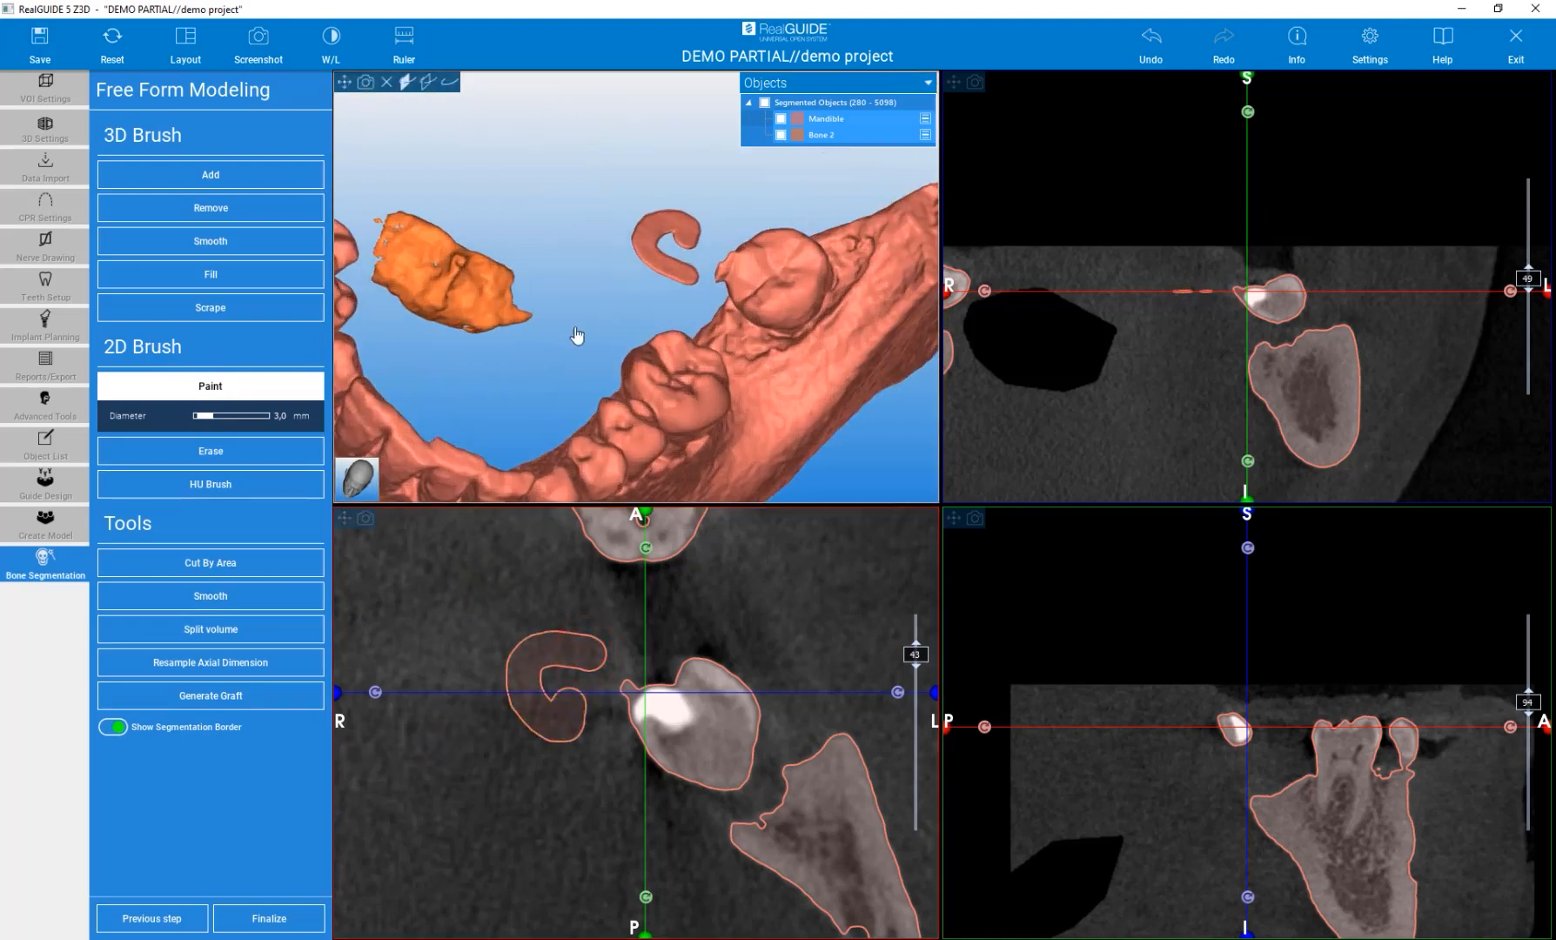
Erase the painted region in the axial slice with the 2D Erase brush at 5.0 mm.
left_click(206, 449)
mouse_move(529, 663)
left_mouse_down()
mouse_move(590, 660)
mouse_move(521, 712)
mouse_move(562, 719)
mouse_move(515, 688)
left_mouse_up()
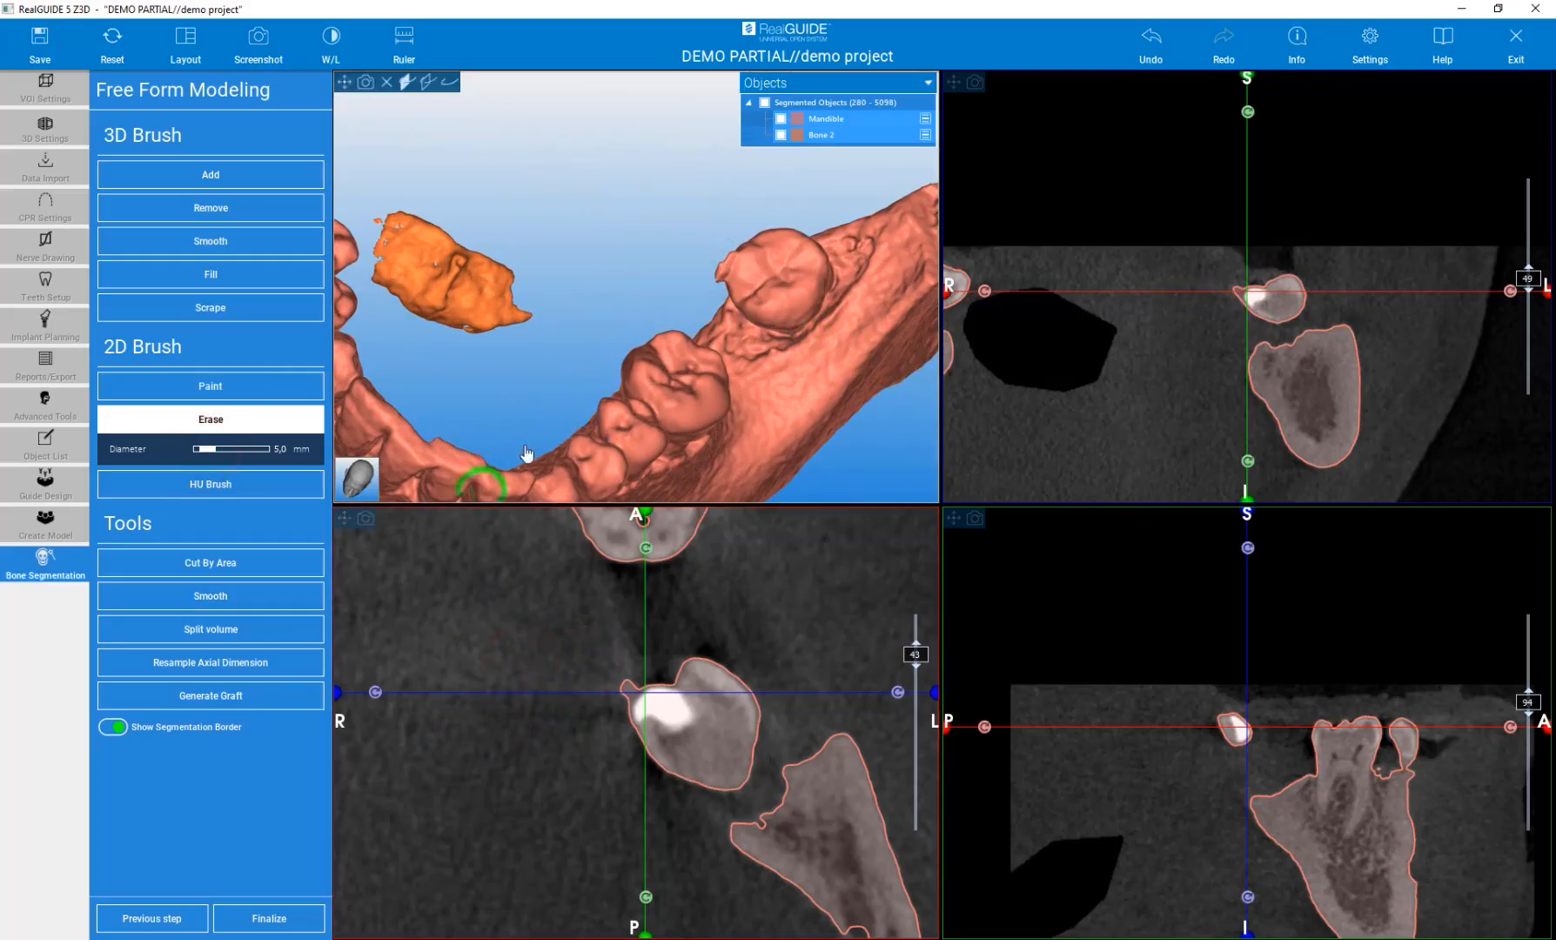
left_click_drag(531, 383, 515, 359)
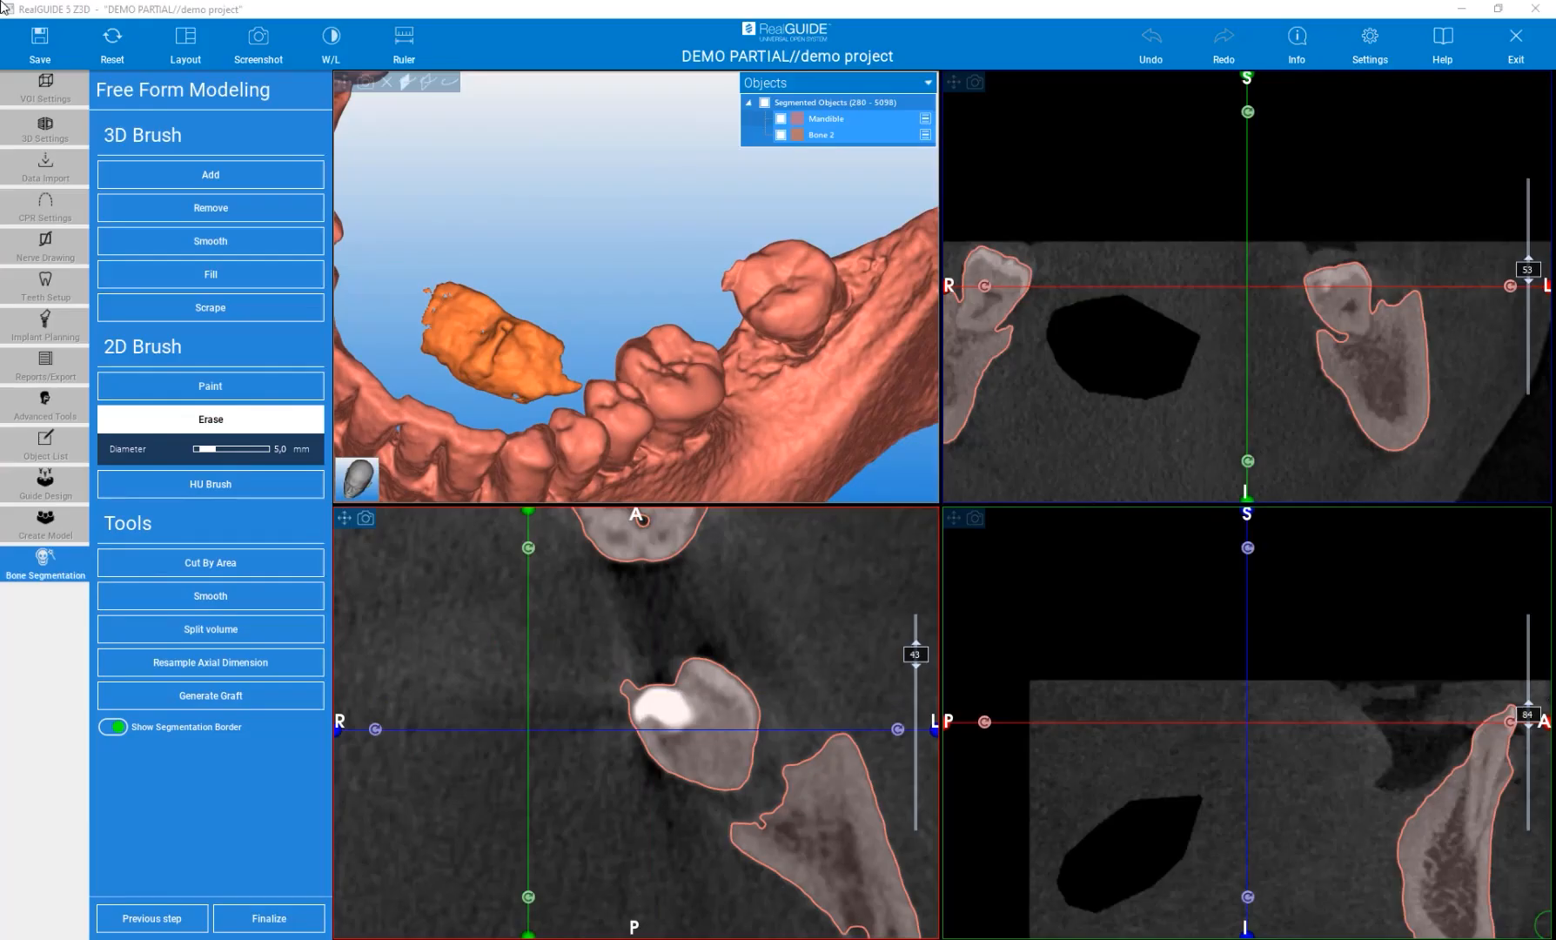
Activate the HU Brush and set its lower threshold to 1160.
left_click(209, 484)
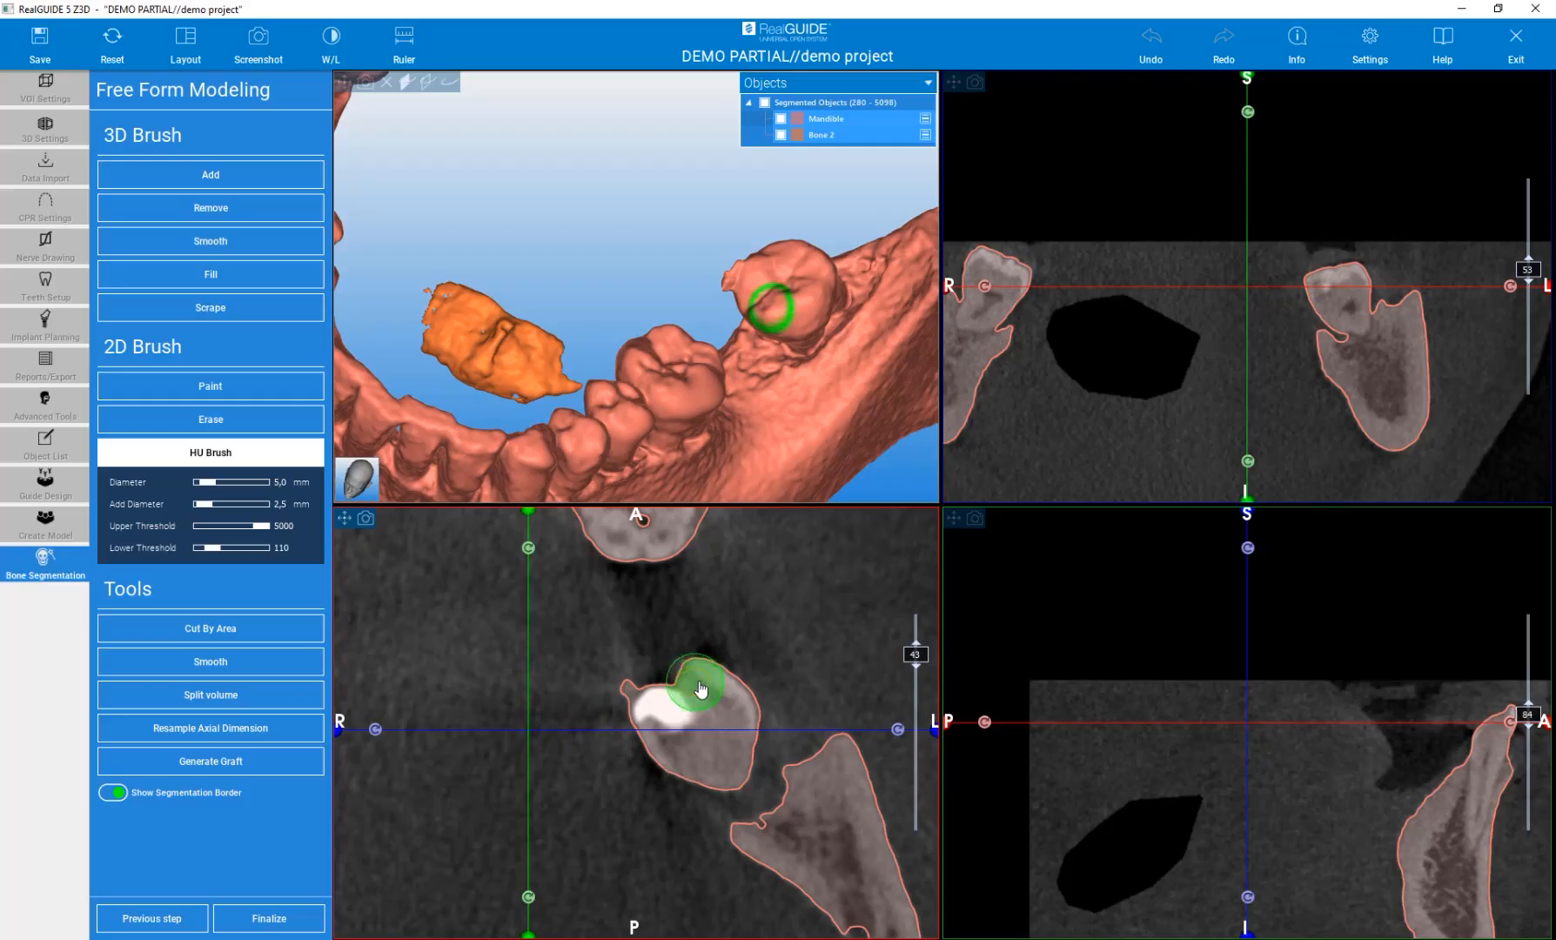
mouse_move(821, 795)
left_mouse_down()
mouse_move(835, 764)
mouse_move(844, 805)
mouse_move(790, 799)
mouse_move(818, 755)
mouse_move(785, 823)
mouse_move(751, 839)
mouse_move(837, 758)
mouse_move(807, 792)
mouse_move(779, 783)
mouse_move(818, 781)
mouse_move(837, 758)
left_mouse_up()
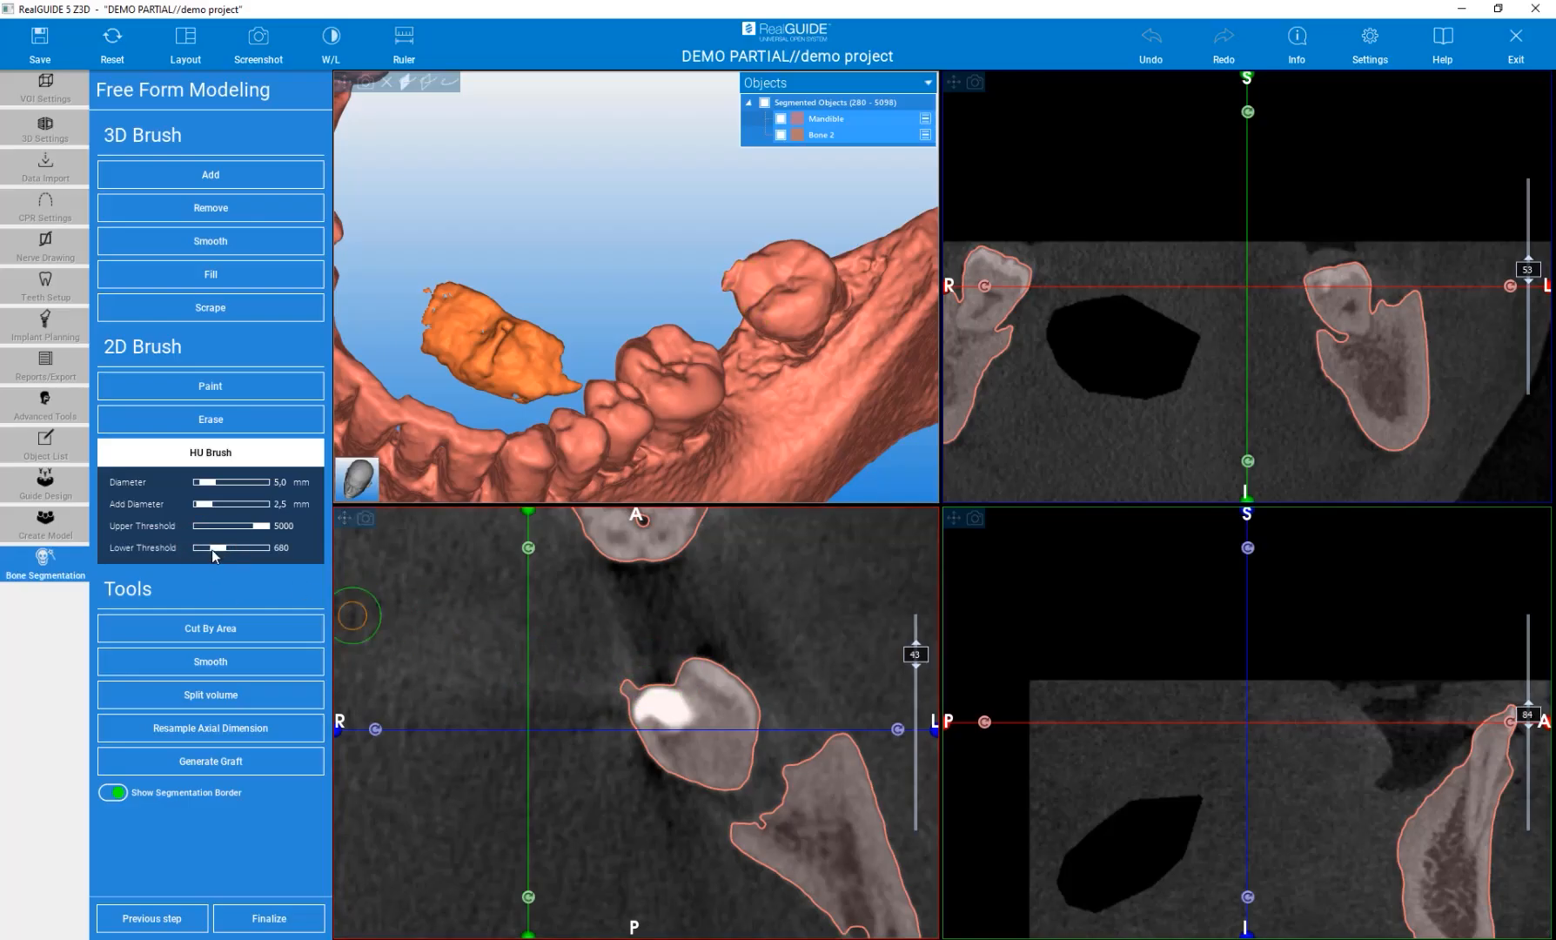
left_click_drag(212, 553, 217, 551)
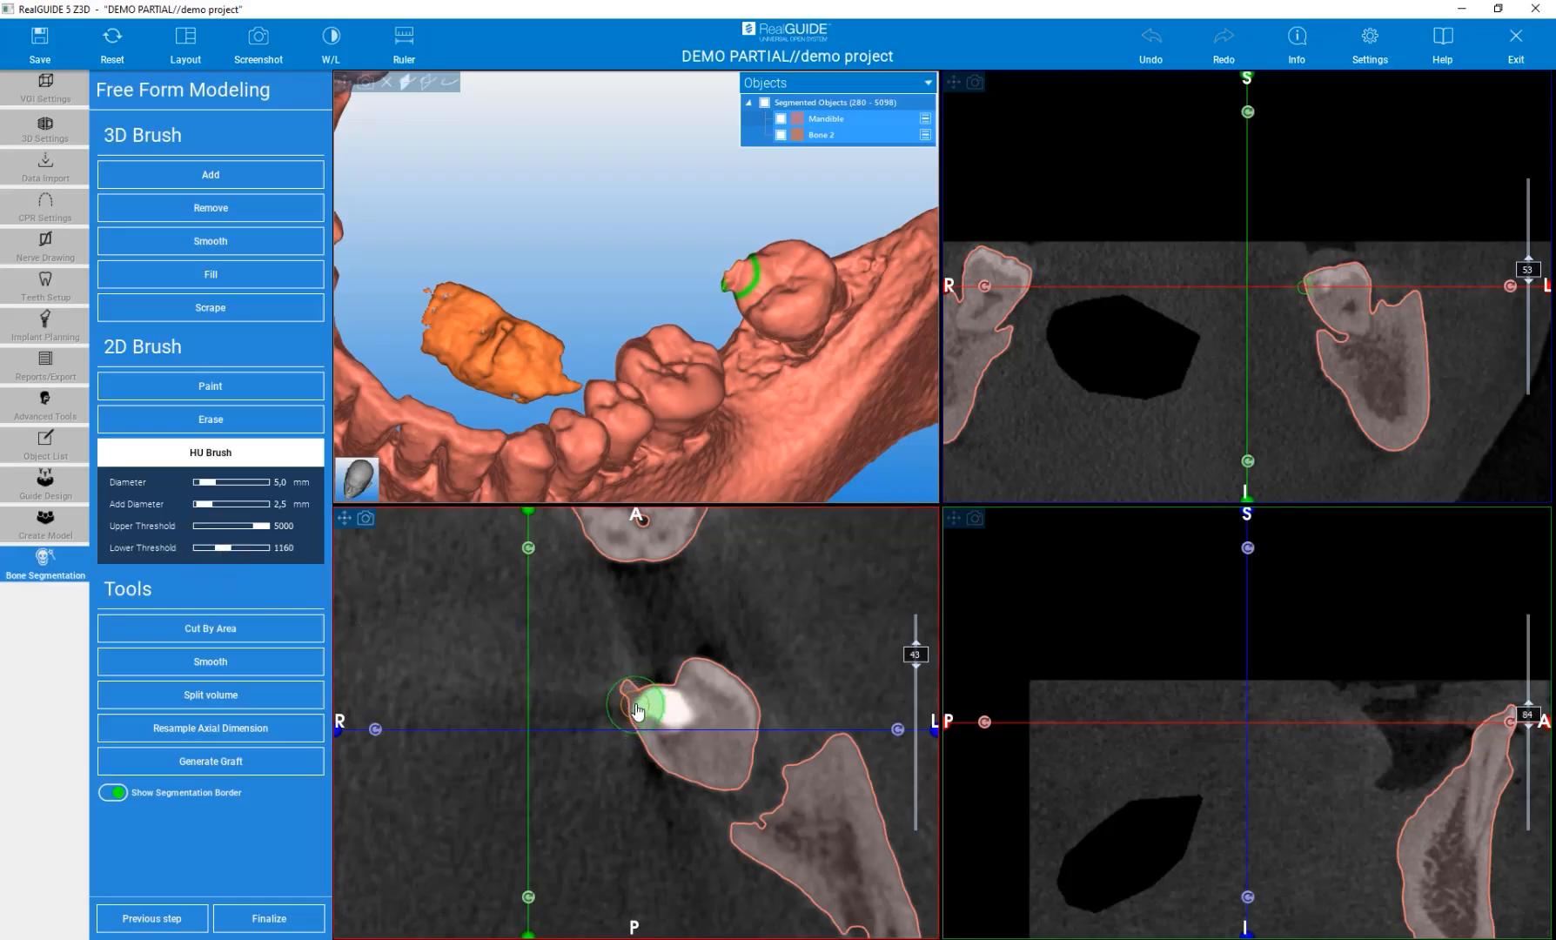
Add the impacted tooth's crown to the segmentation with HU Brush strokes in the axial slice.
scroll(639, 710, "up", 1)
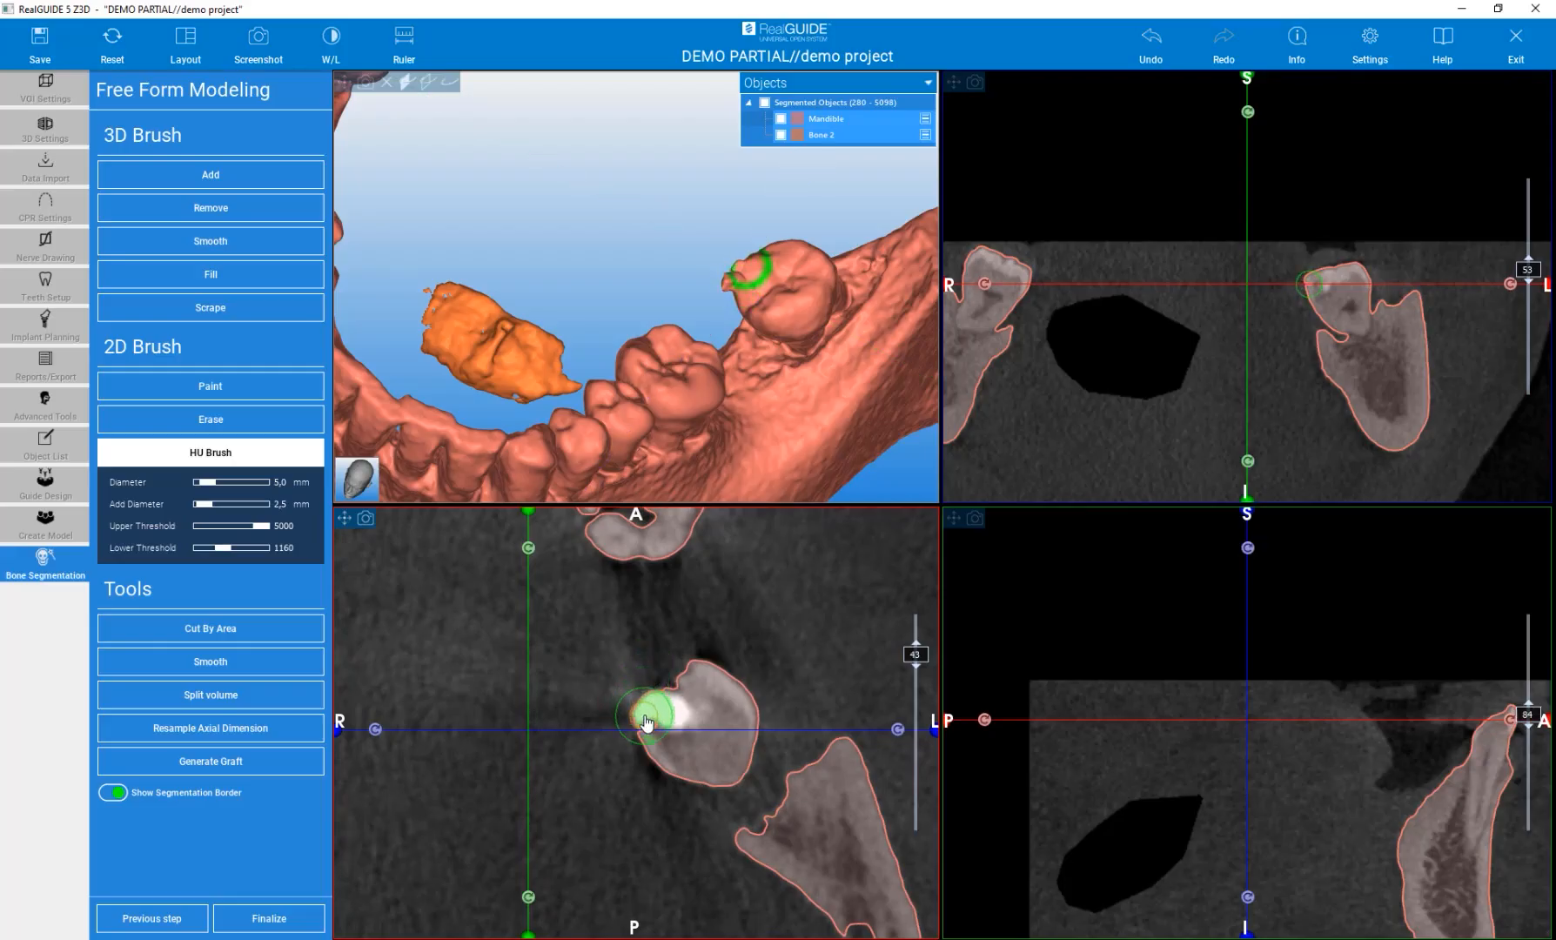
scroll(640, 705, "down", 1)
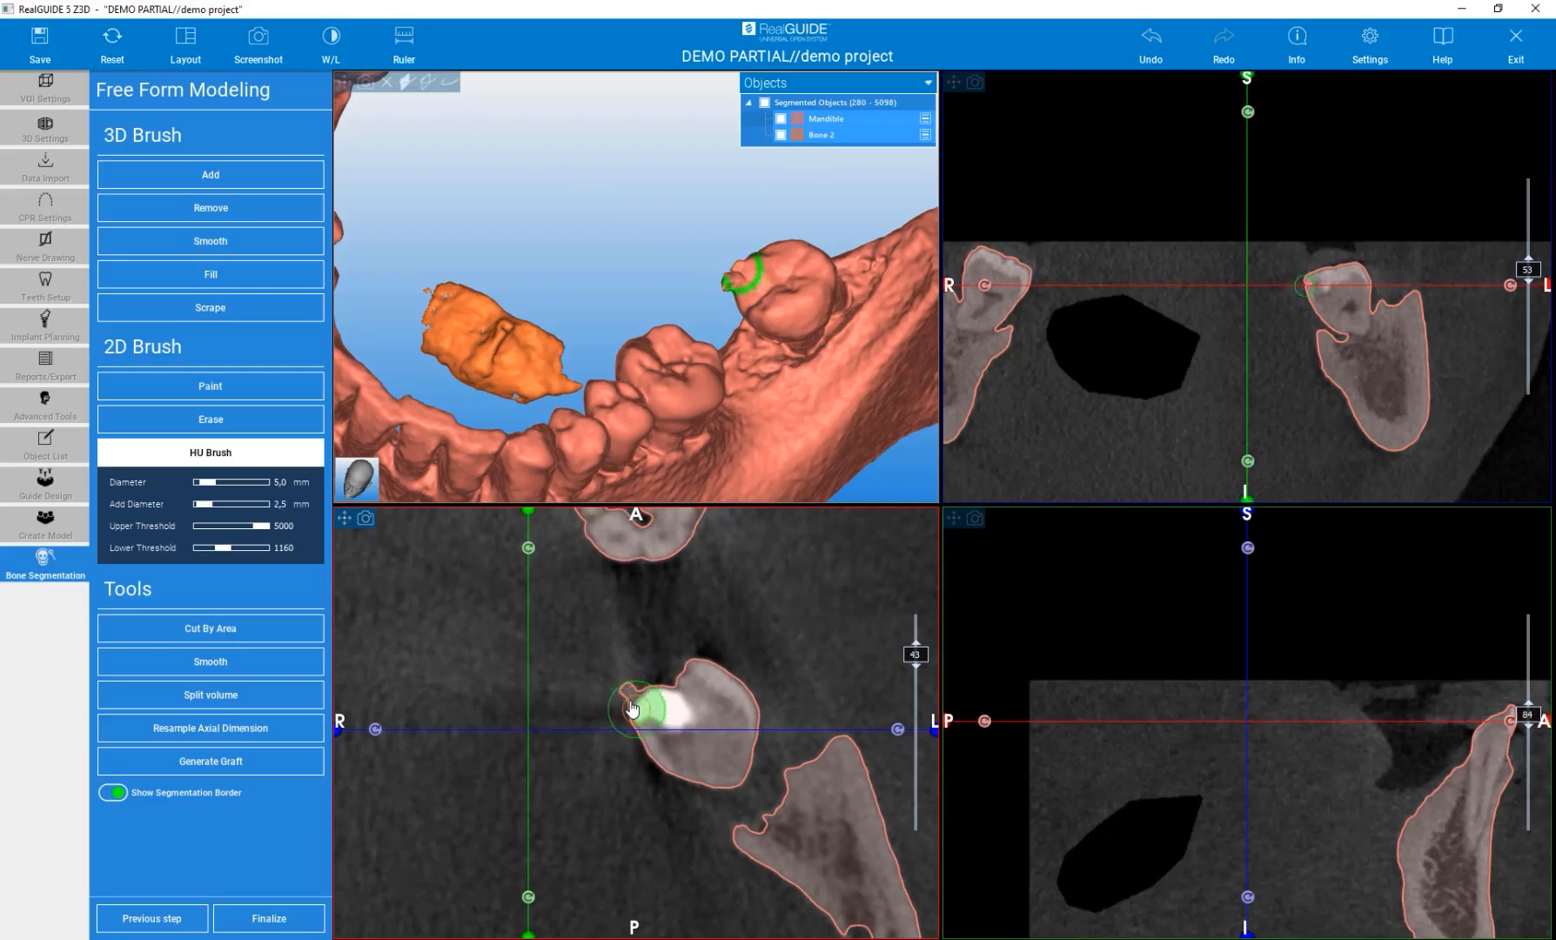
scroll(634, 702, "down", 1)
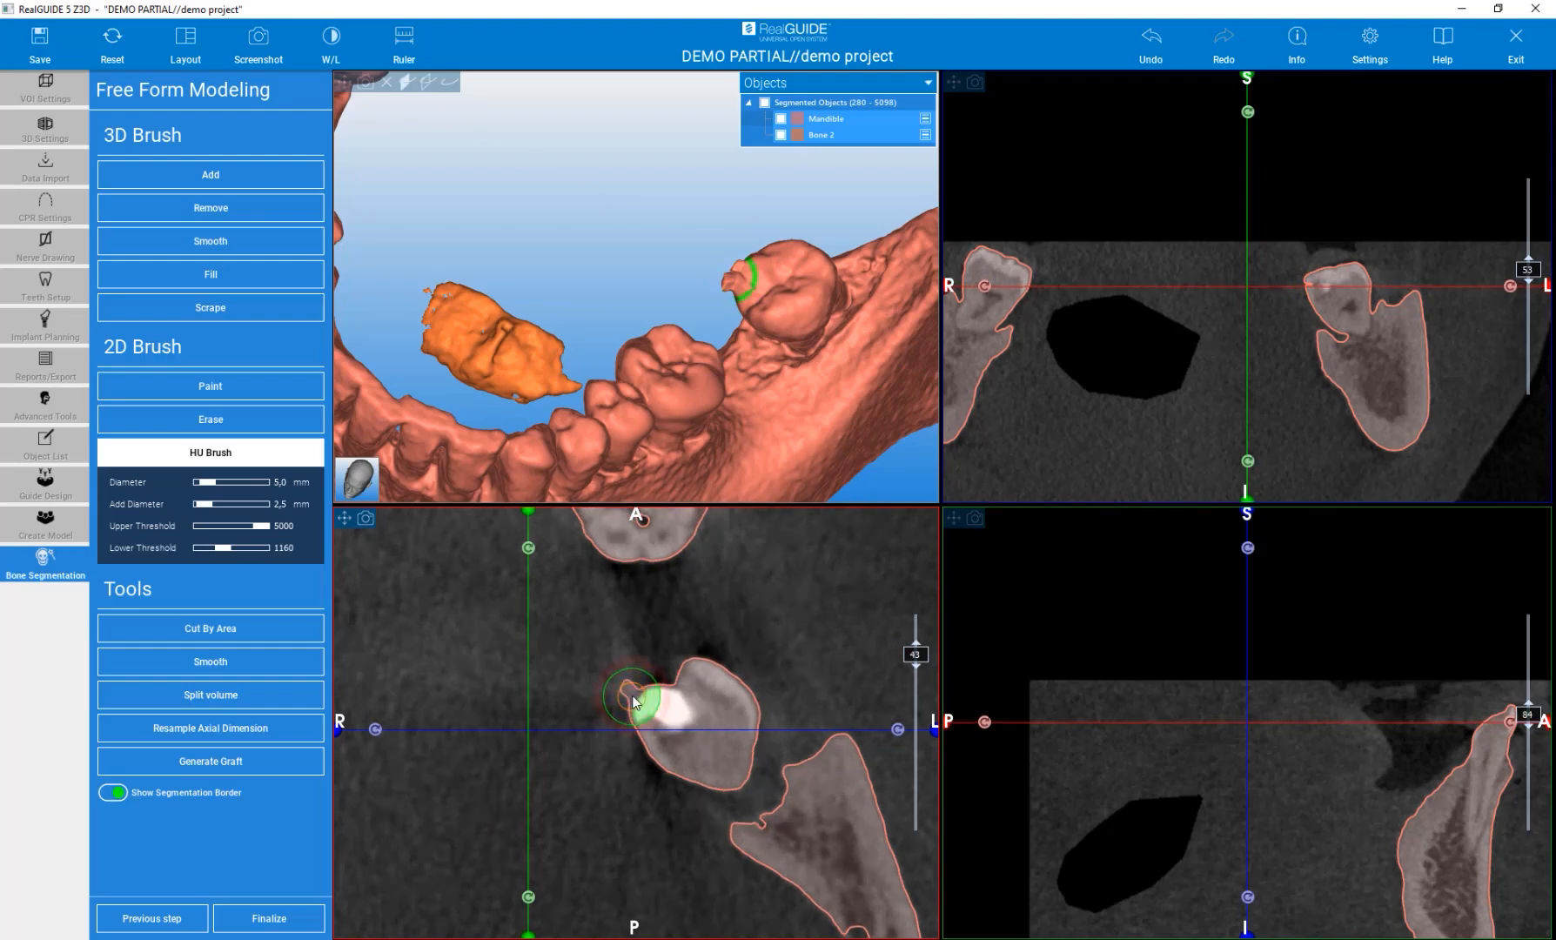
scroll(636, 700, "down", 1)
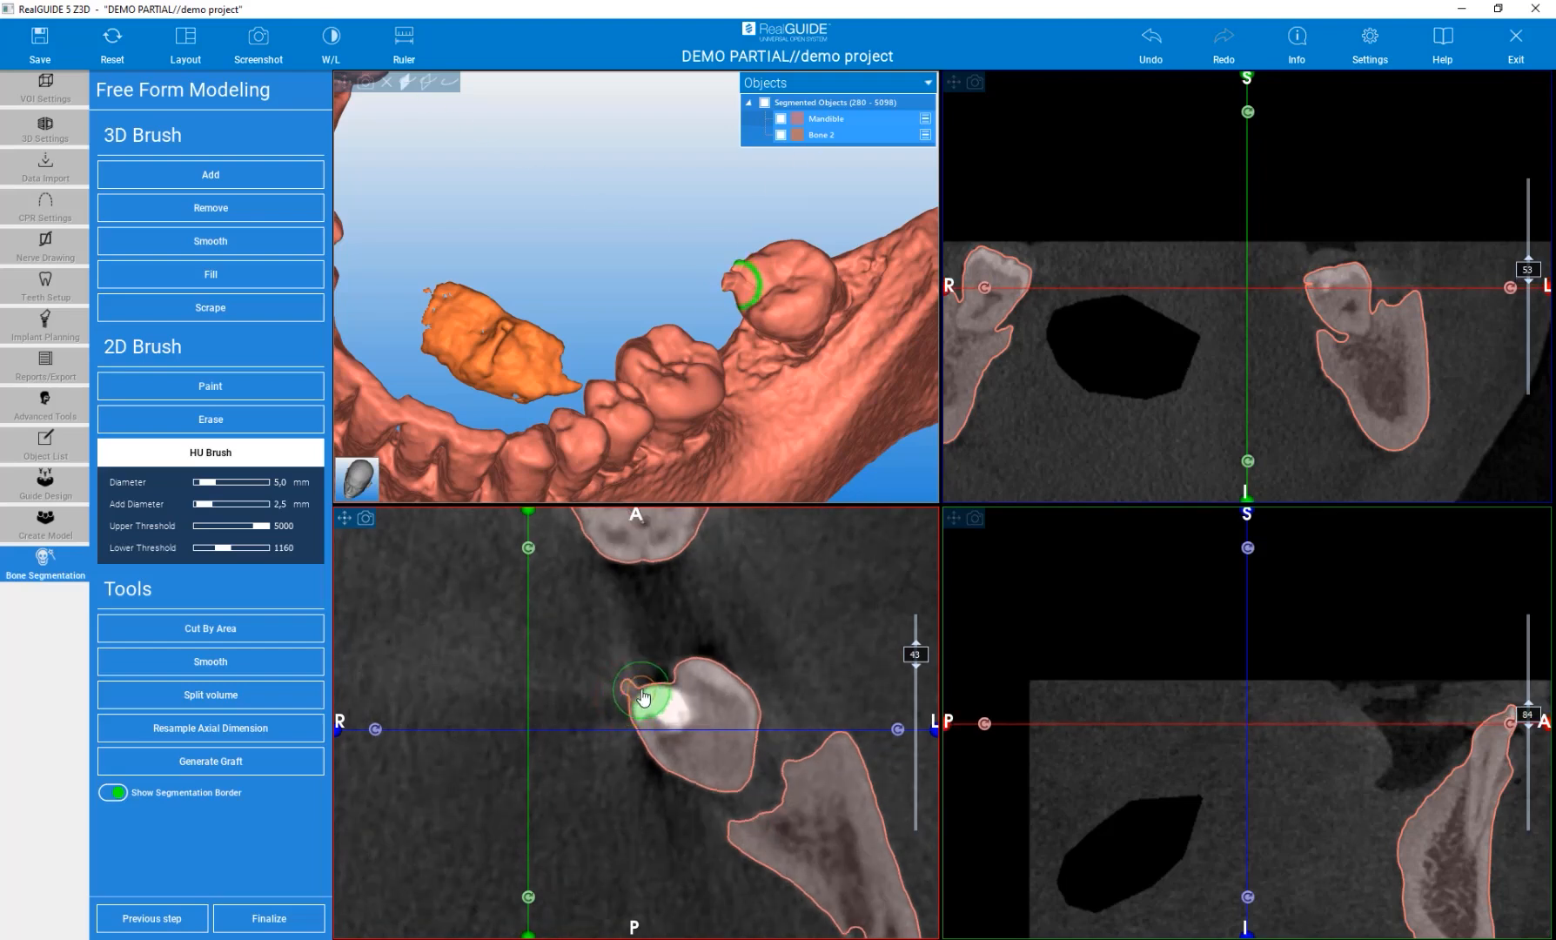
scroll(632, 699, "down", 1)
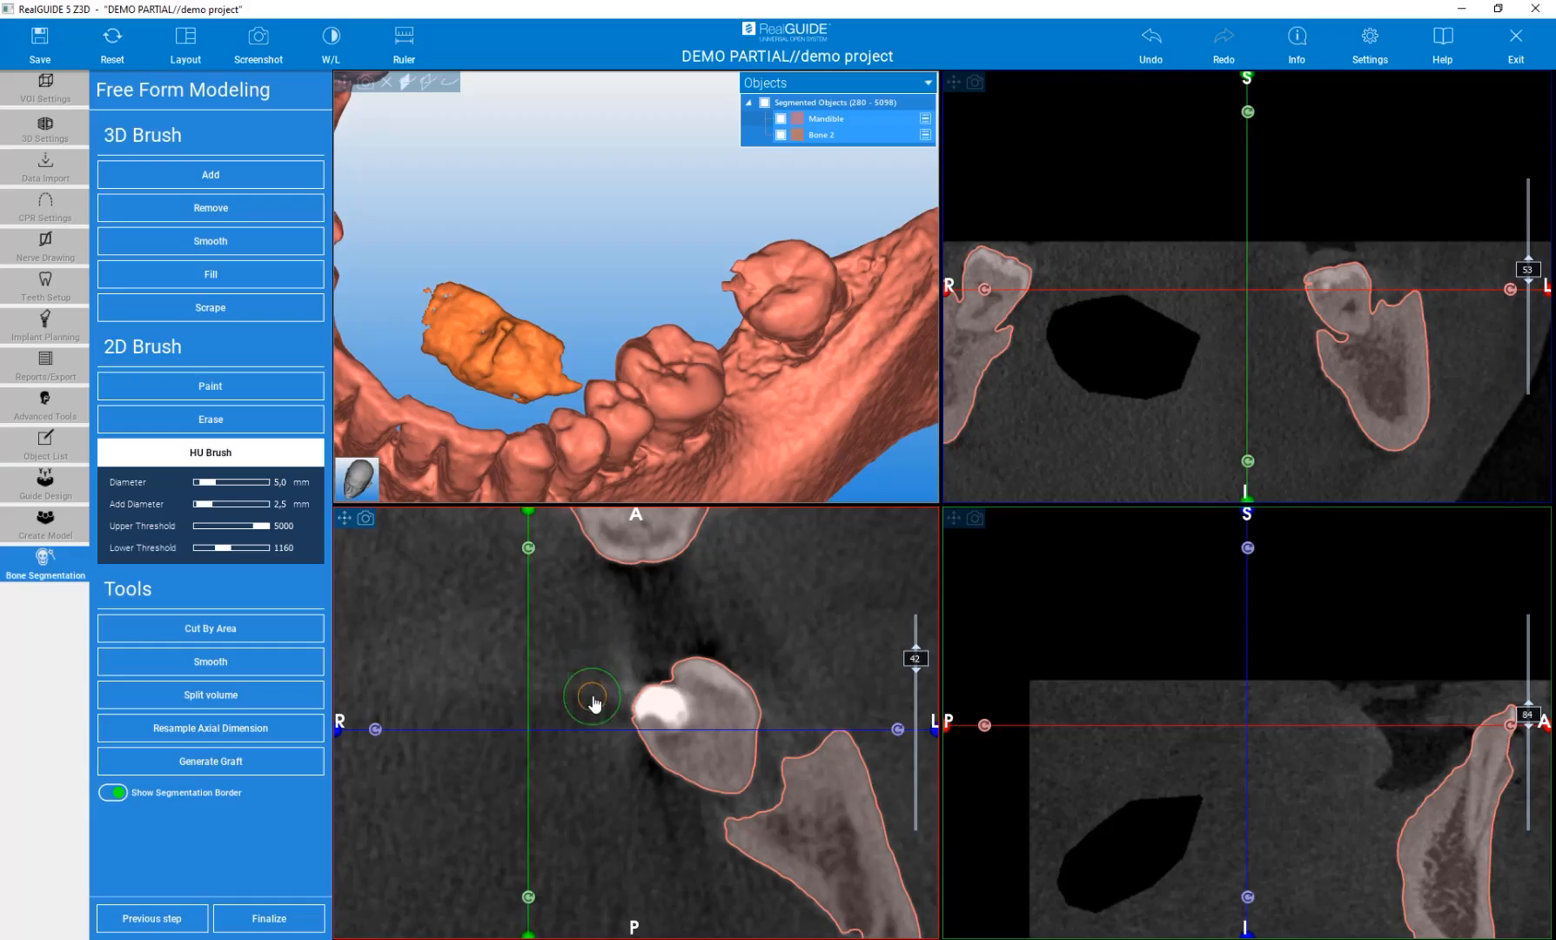
mouse_move(592, 696)
left_mouse_down()
mouse_move(633, 703)
mouse_move(727, 668)
mouse_move(693, 698)
left_mouse_up()
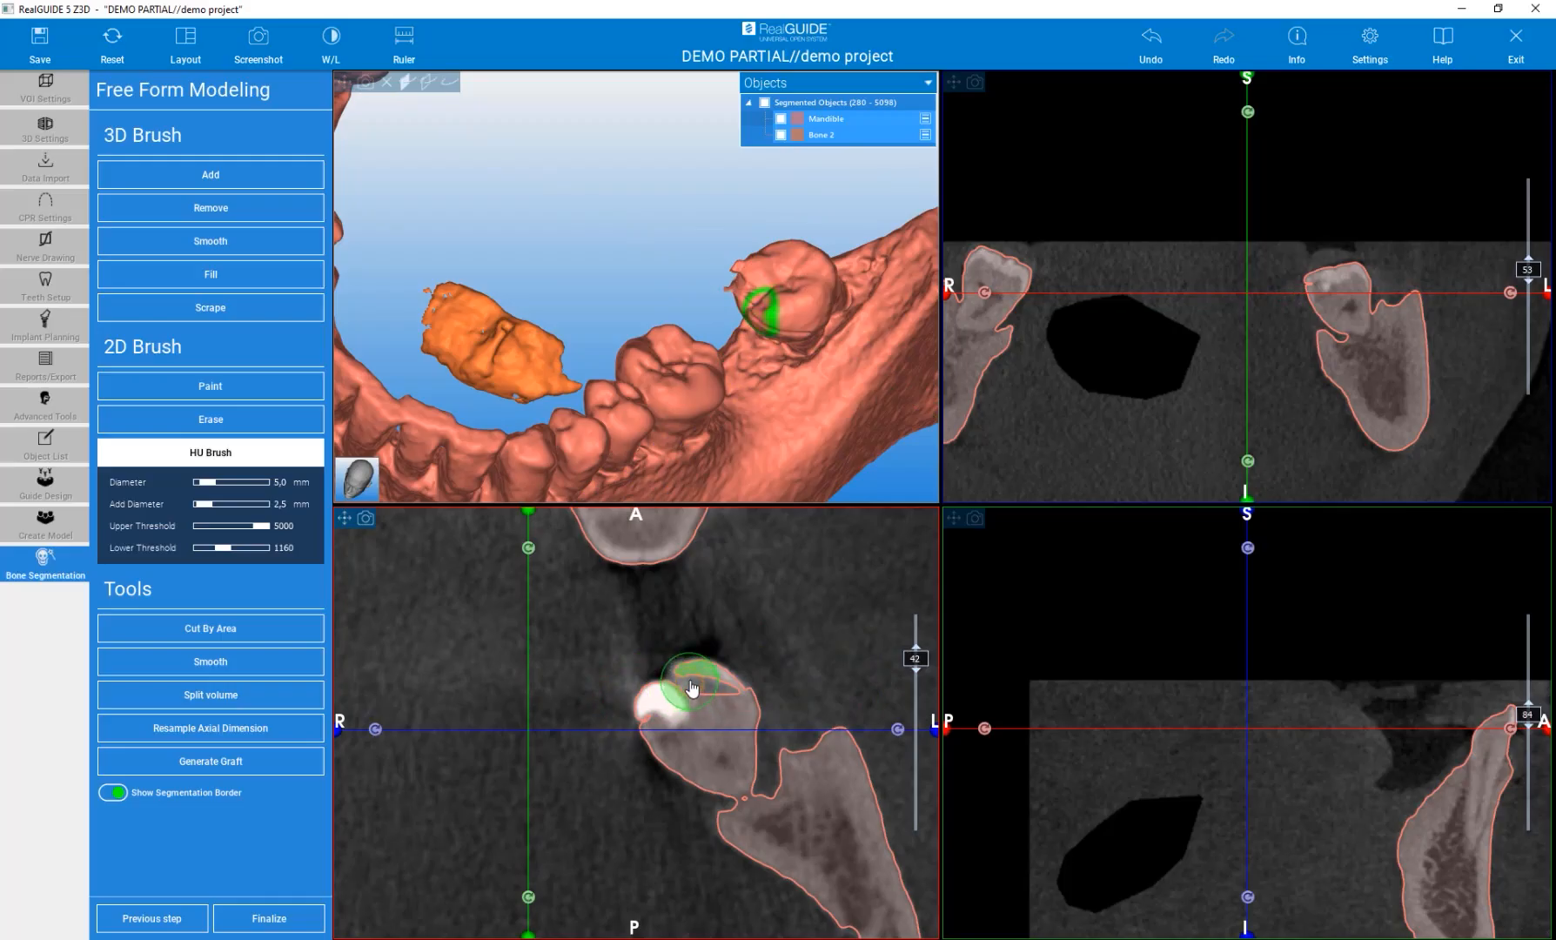
left_click_drag(680, 685, 654, 719)
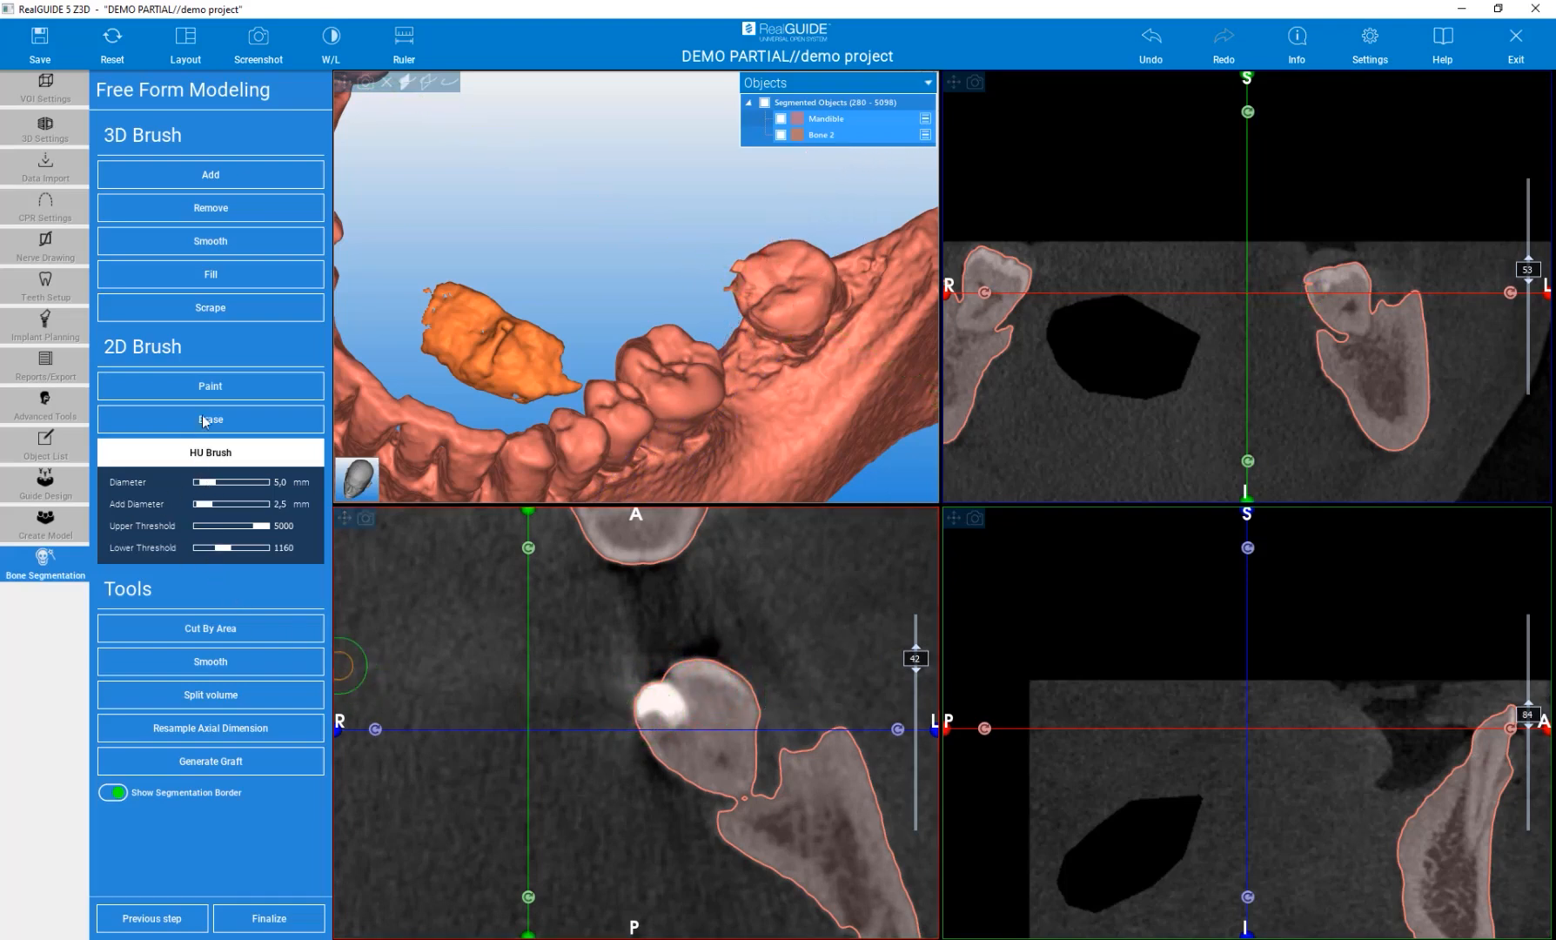
Extend the HU Brush additions on the impacted tooth across the neighbouring axial slices.
scroll(591, 768, "down", 1)
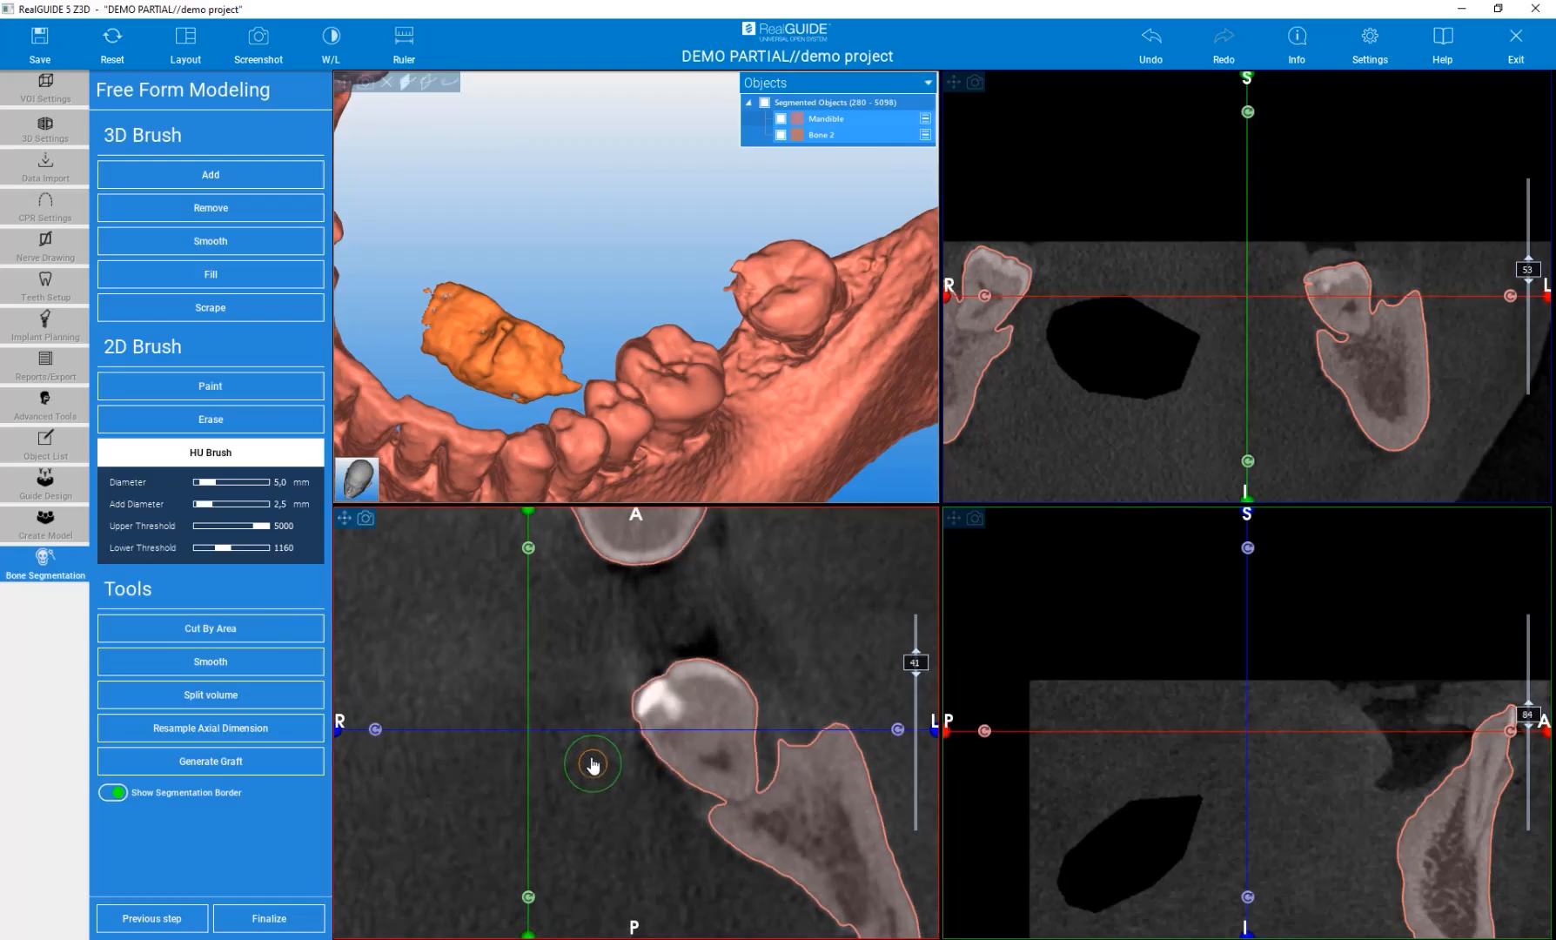
scroll(585, 706, "up", 1)
left_click(624, 692)
scroll(596, 692, "up", 1)
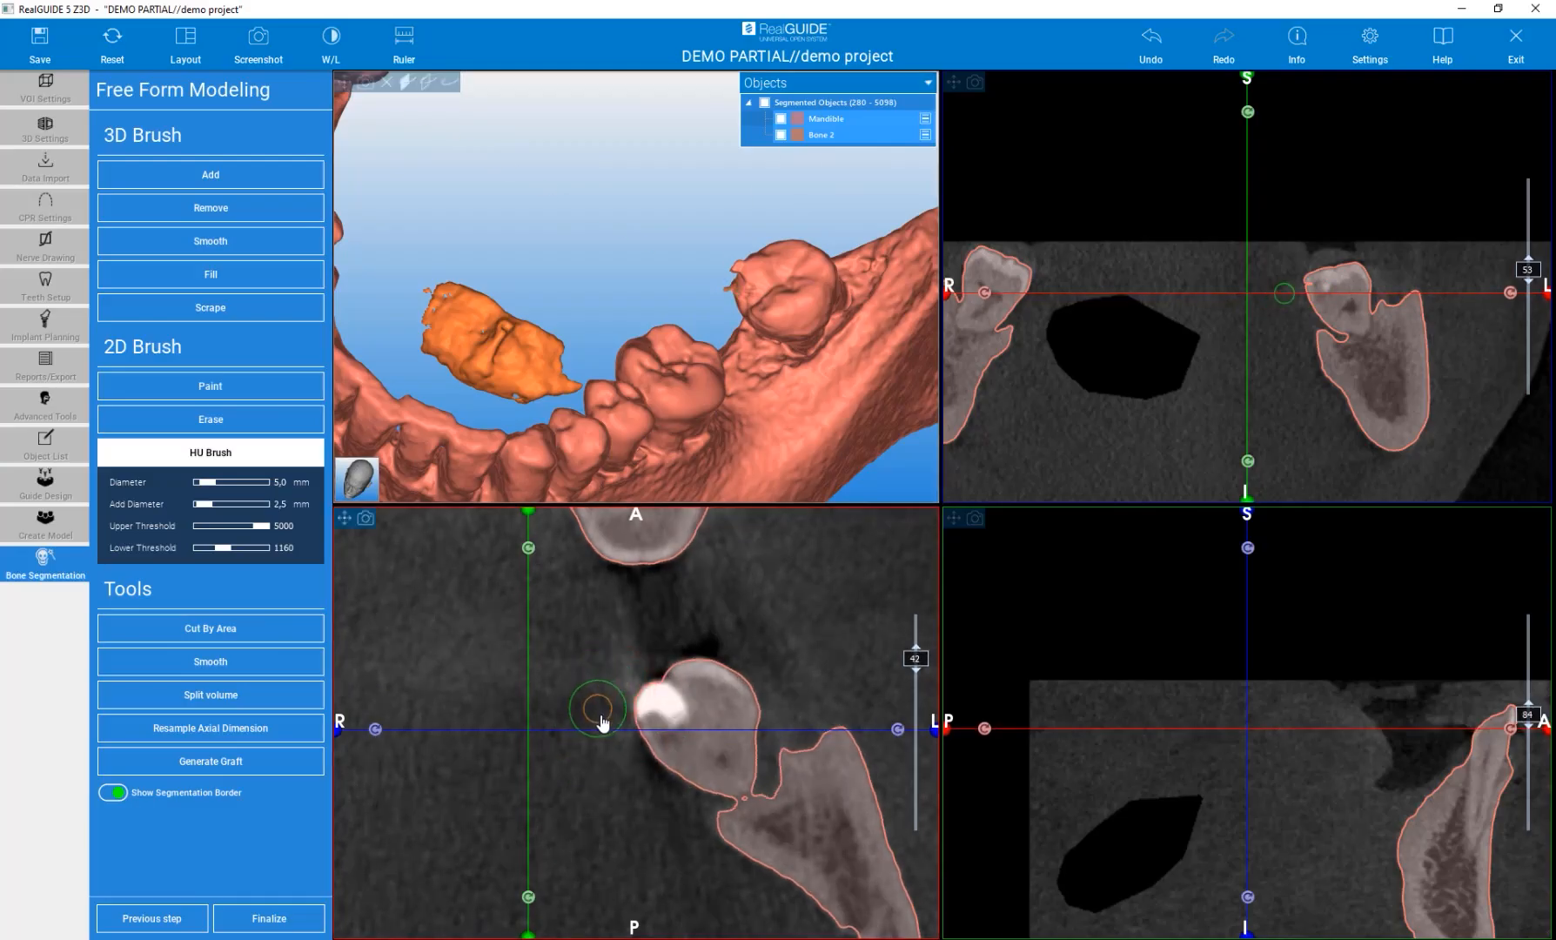
scroll(602, 721, "up", 1)
scroll(602, 720, "up", 1)
left_click(609, 706)
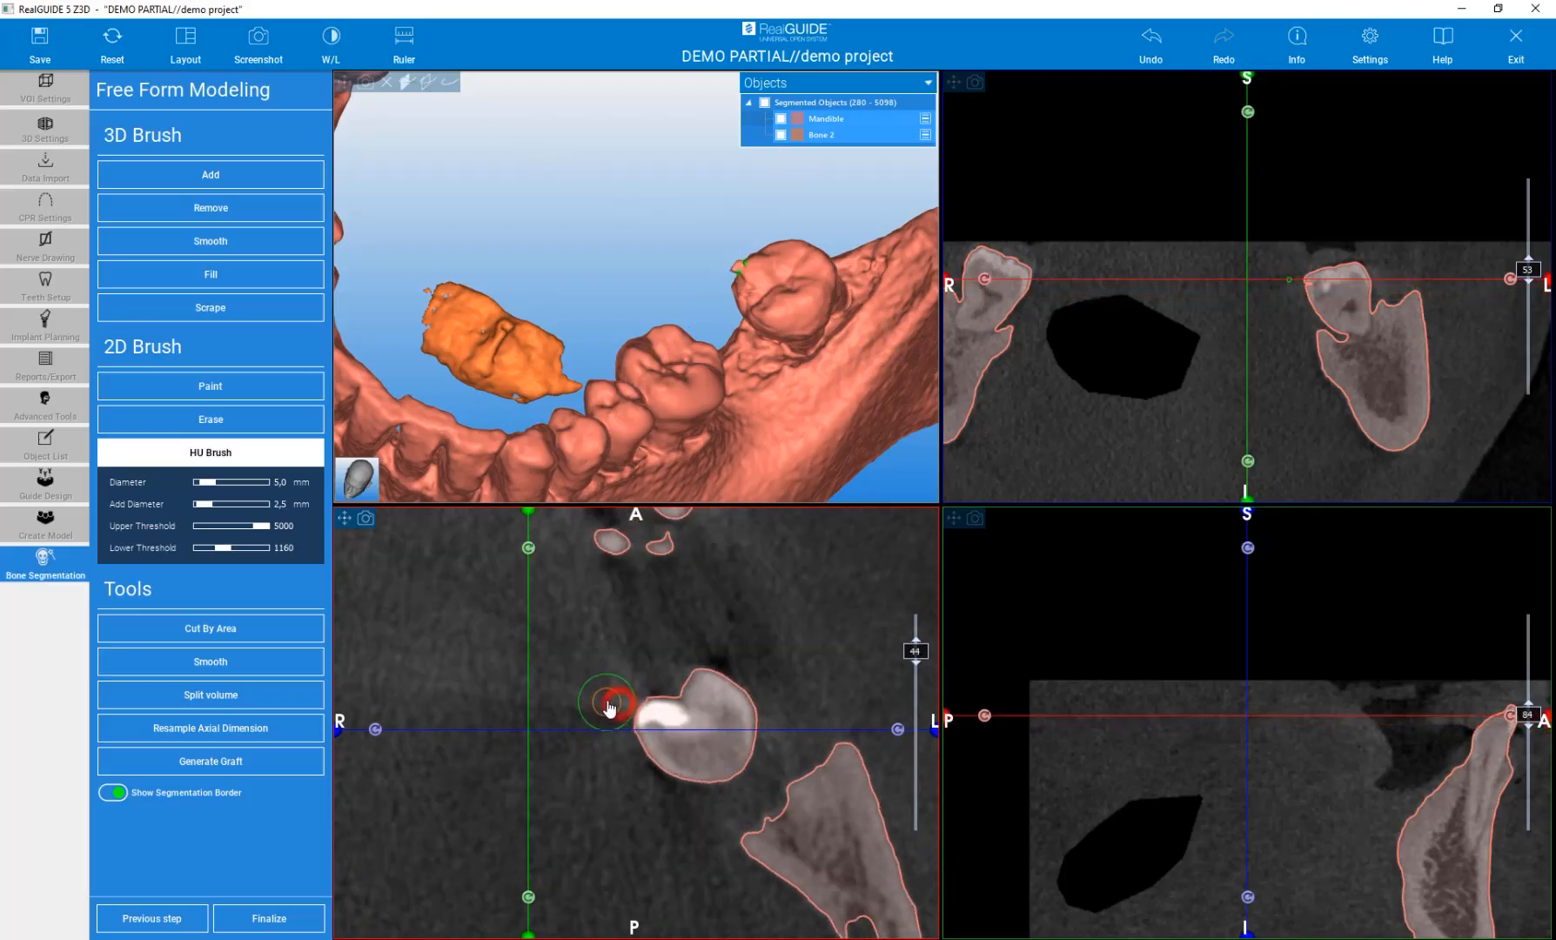
scroll(616, 705, "up", 1)
scroll(626, 700, "up", 1)
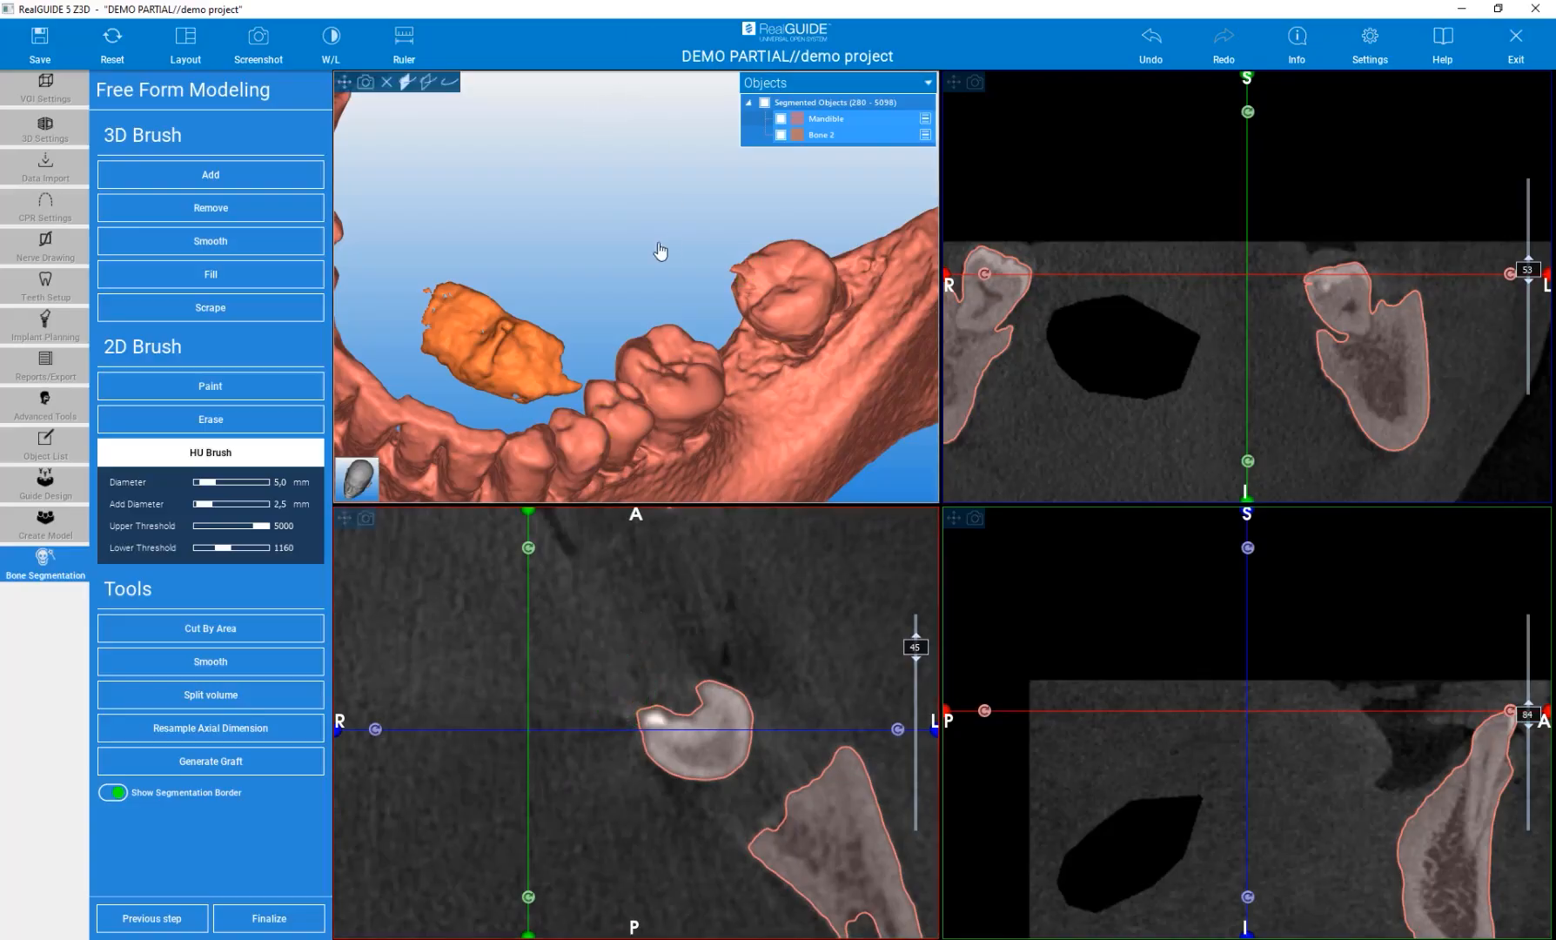
scroll(699, 731, "up", 1)
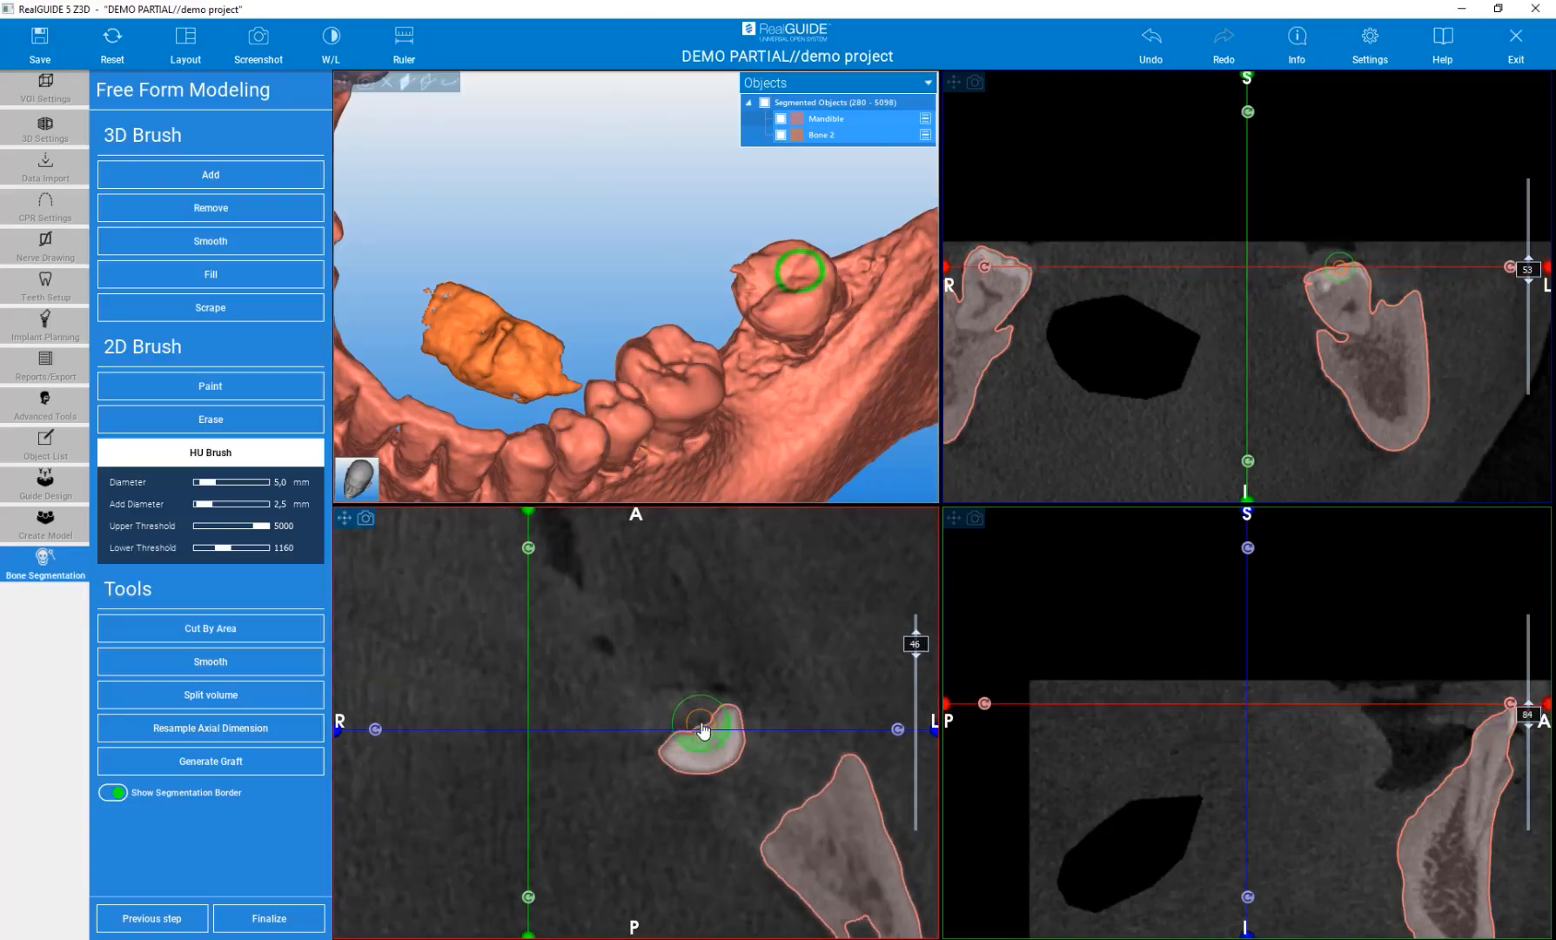
scroll(703, 733, "down", 2)
scroll(701, 729, "down", 2)
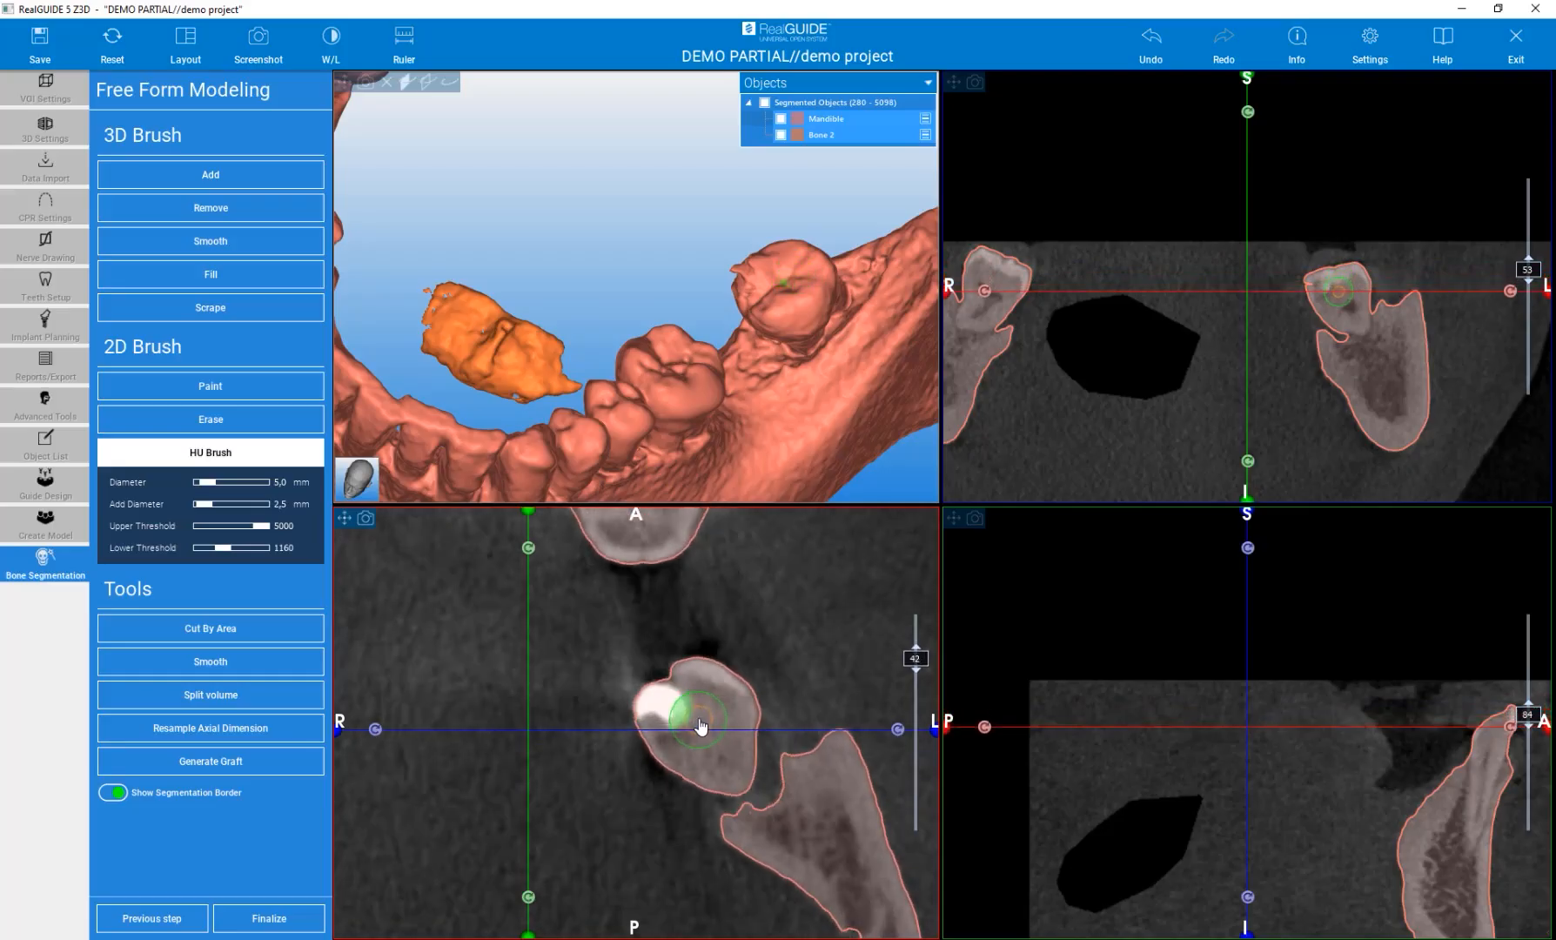
left_click(662, 698)
left_click_drag(660, 696, 659, 705)
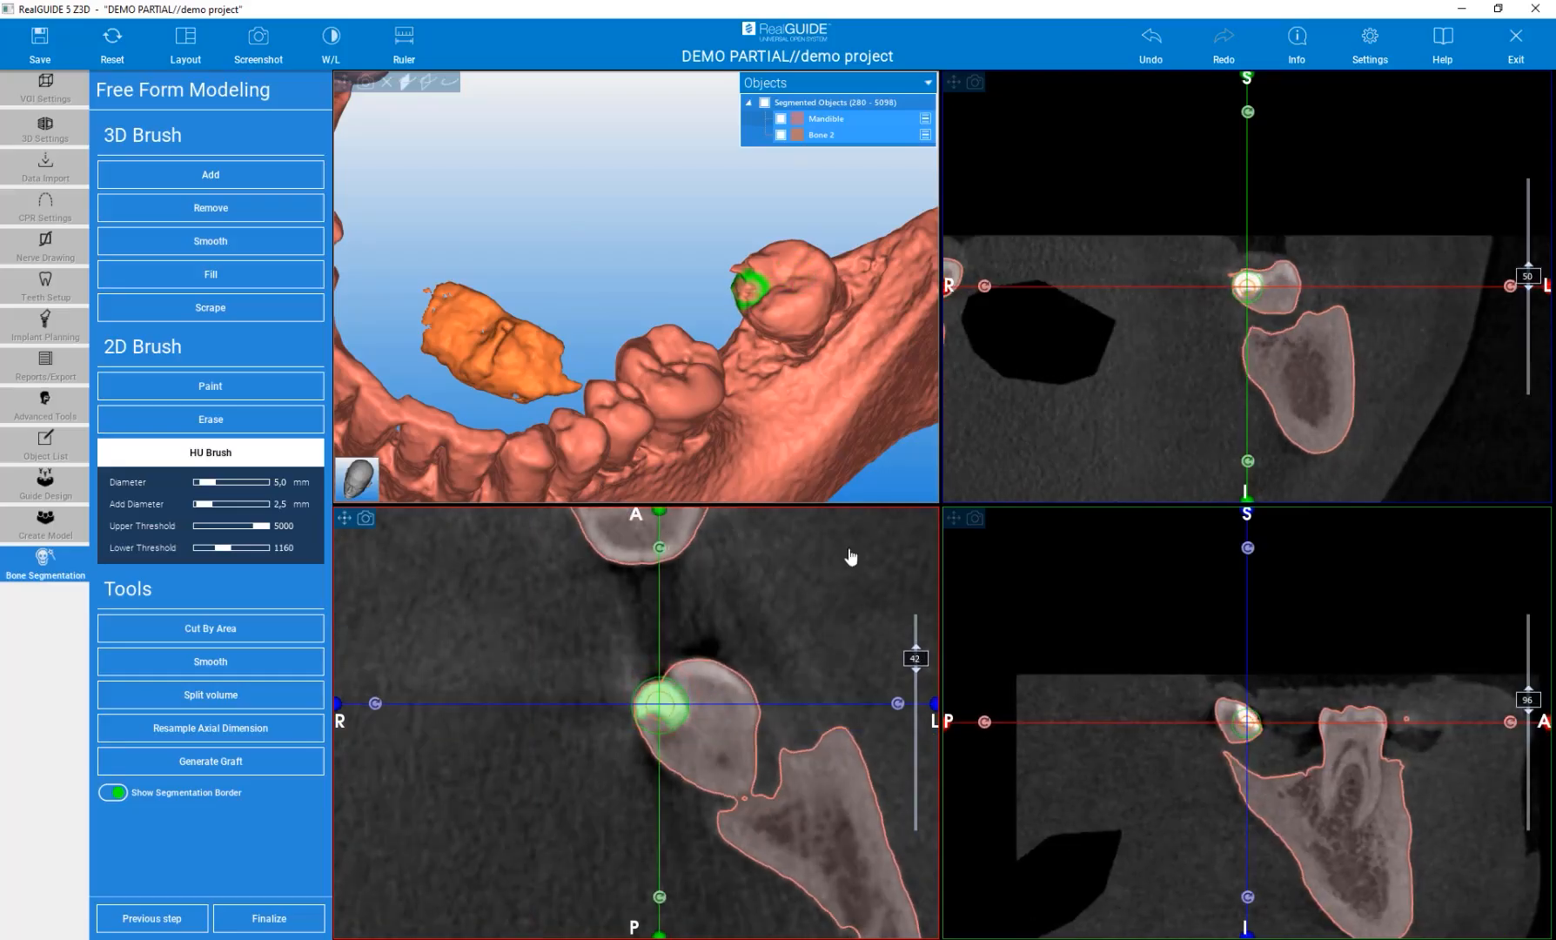
Apply the HU Brush to the impacted tooth in the coronal slice.
right_click_drag(1230, 282, 1180, 165)
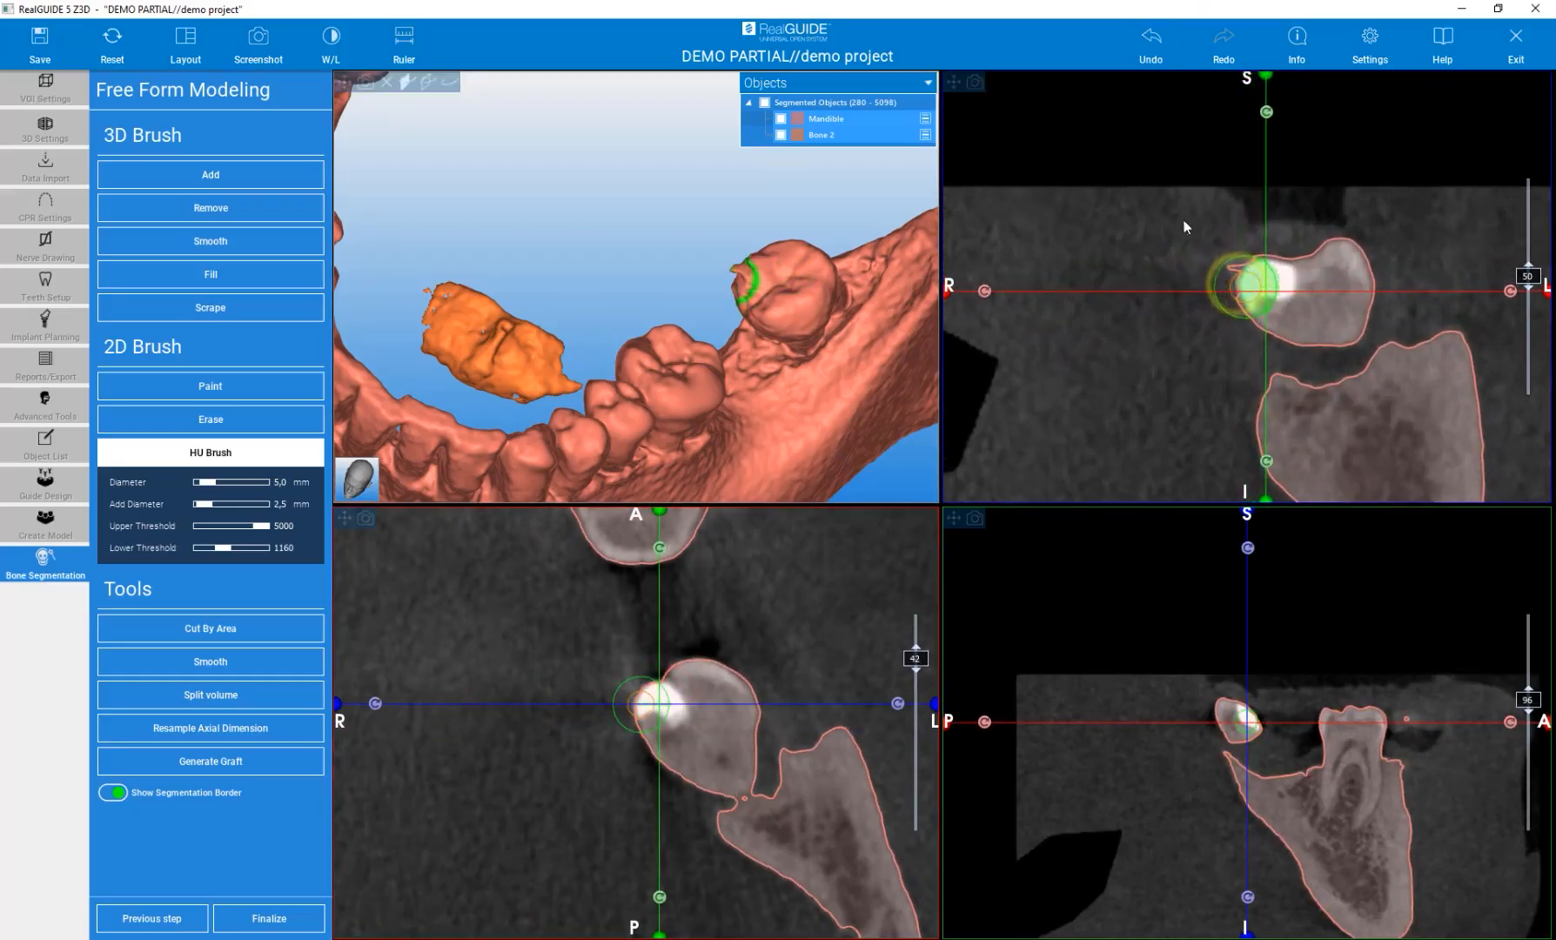
left_click(1208, 258)
scroll(1201, 261, "down", 1)
left_click_drag(1215, 257, 1221, 254)
left_click(1218, 290)
scroll(1188, 254, "down", 1)
left_click(1217, 264)
Cut the mandible at the midline with a Cut By Area polygon in the frontal 3D view, saving the cut part.
left_click(153, 307)
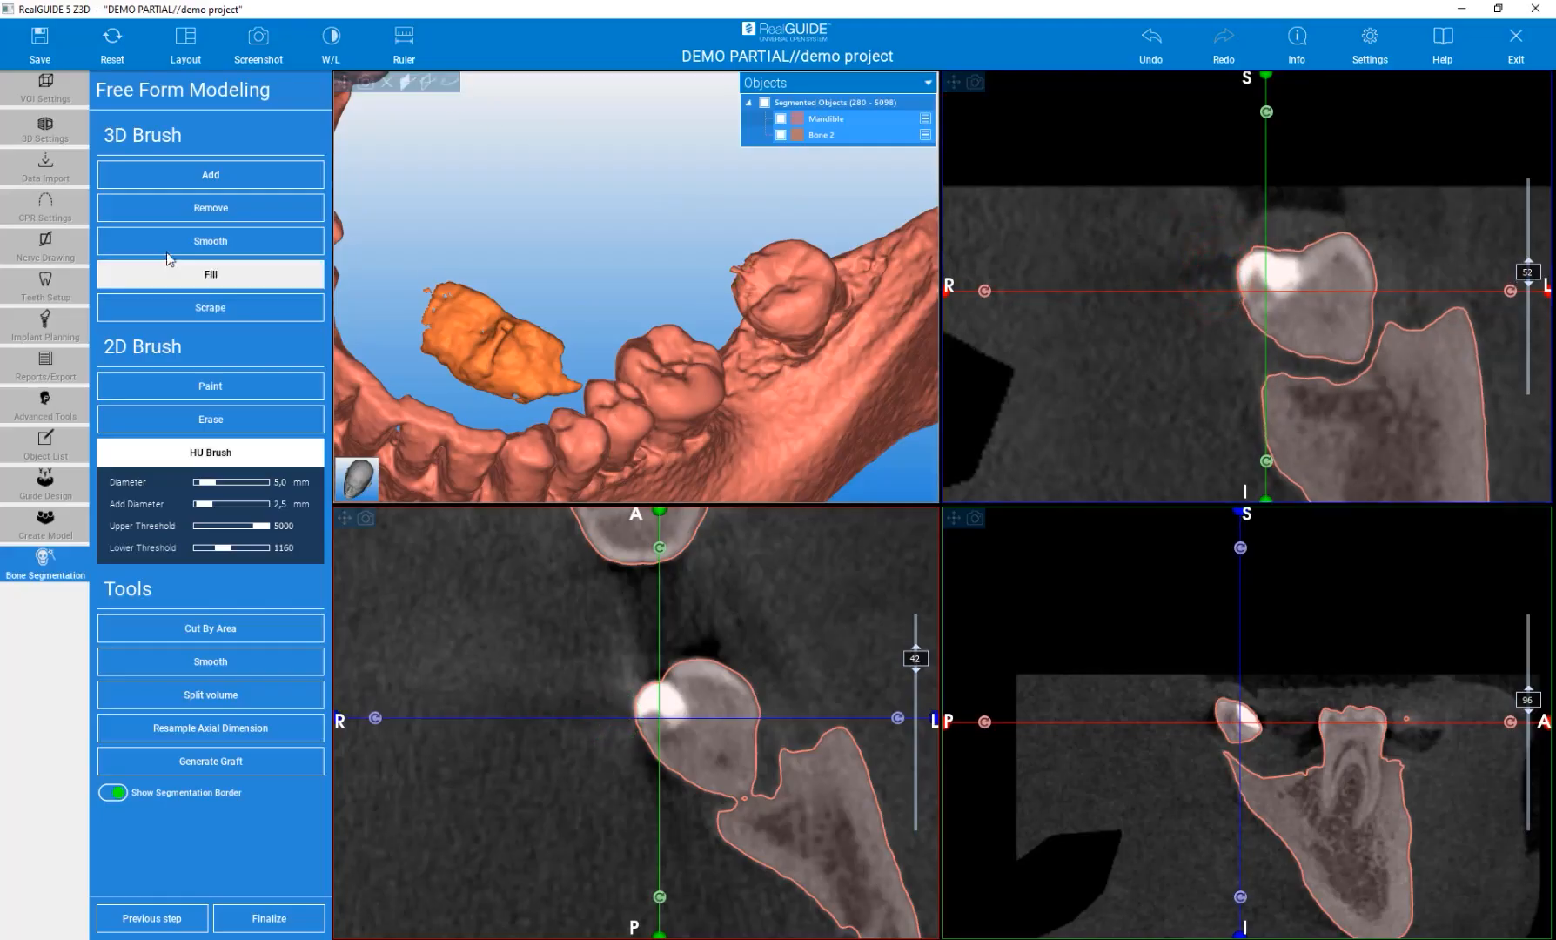
left_click(174, 240)
left_click_drag(594, 243, 740, 300)
left_click_drag(681, 223, 669, 233)
mouse_move(547, 213)
left_mouse_down()
mouse_move(581, 227)
mouse_move(584, 284)
left_mouse_up()
left_click_drag(621, 201, 623, 182)
left_click_drag(744, 254, 816, 376)
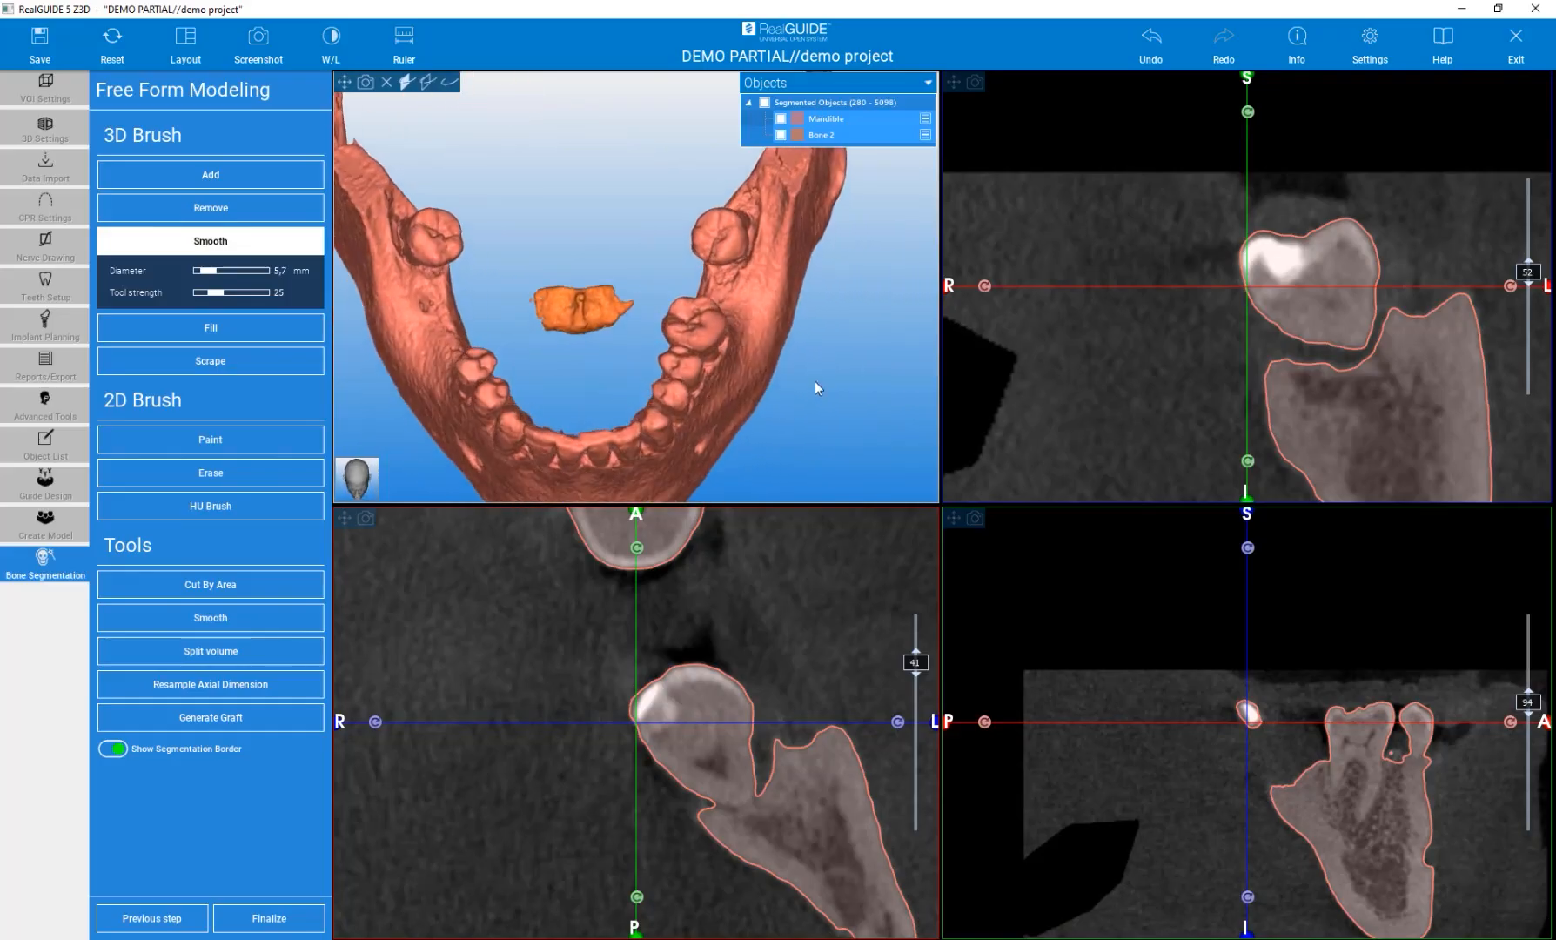
scroll(825, 365, "down", 5)
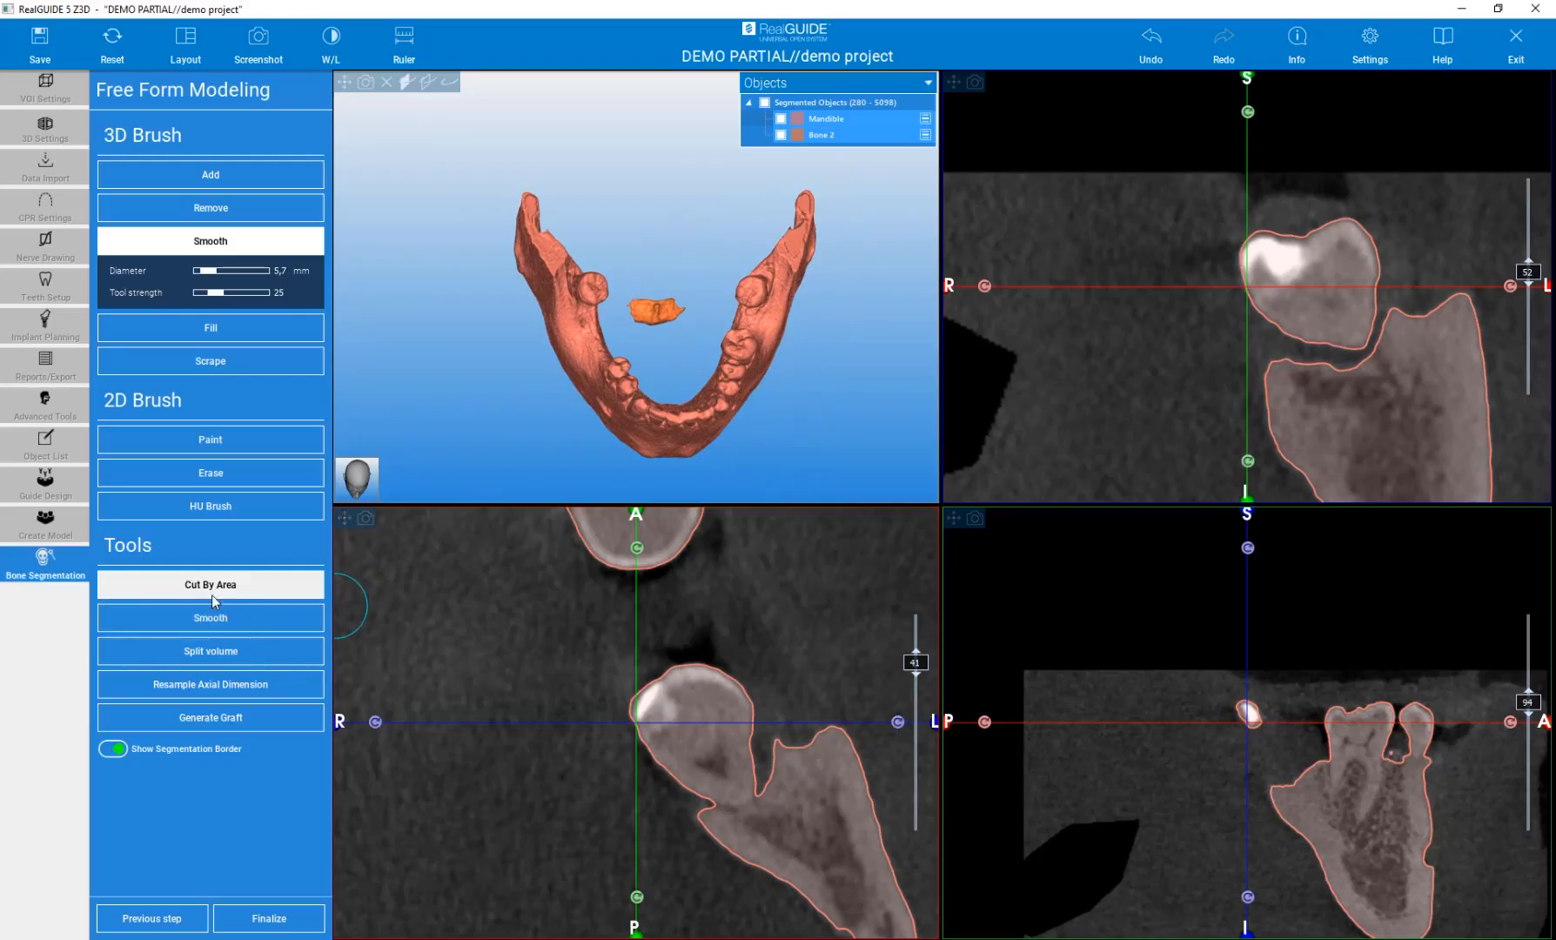
left_click(363, 477)
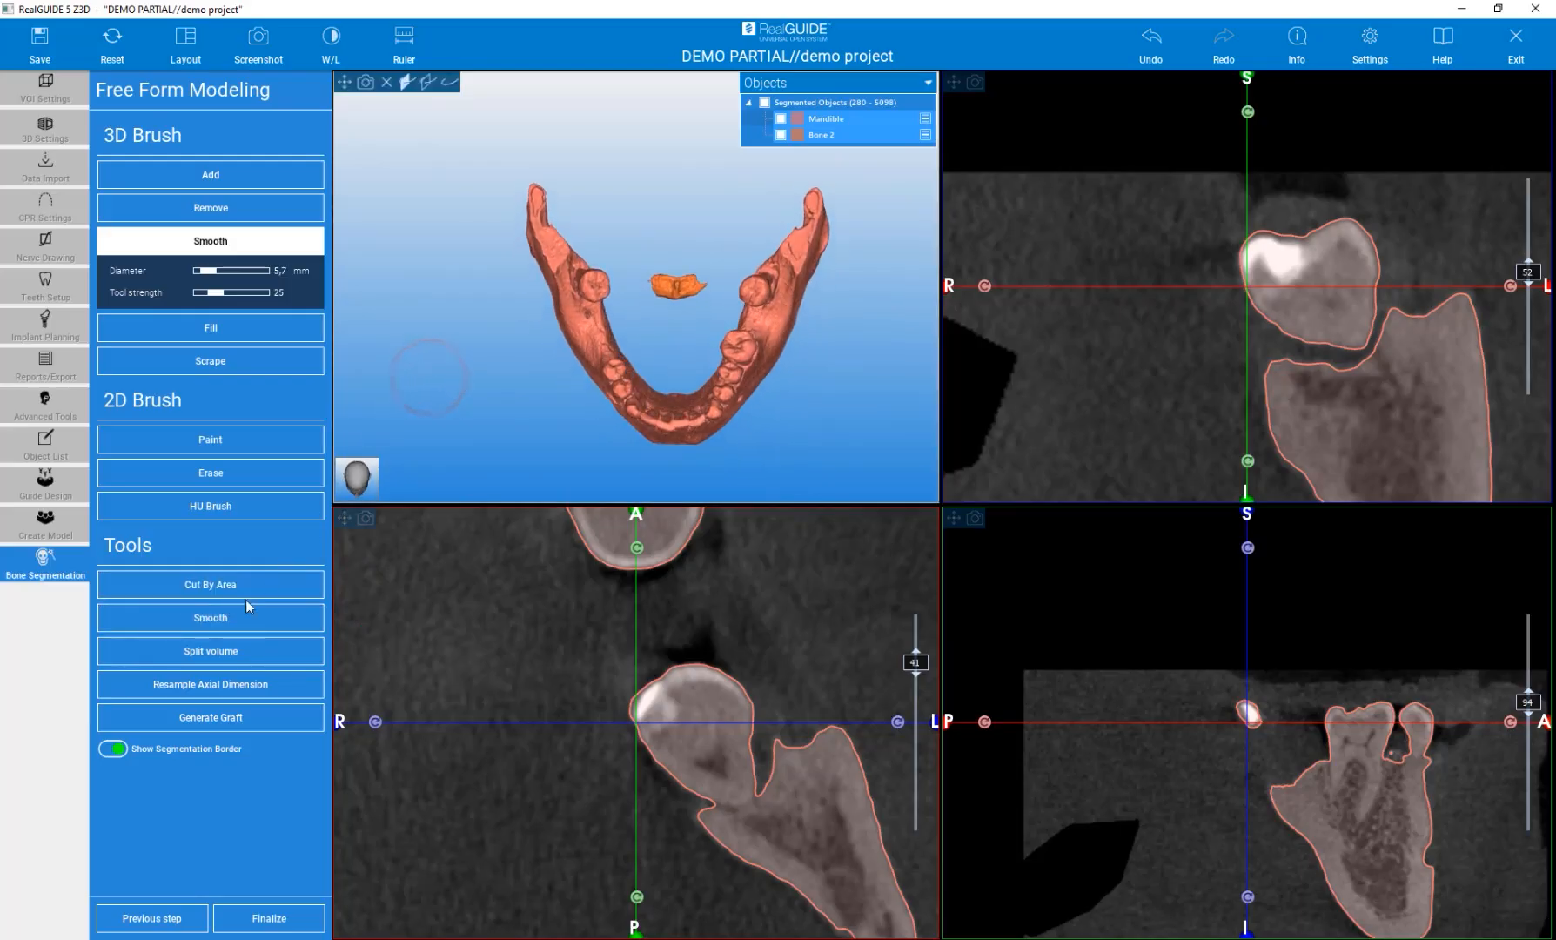
left_click(211, 587)
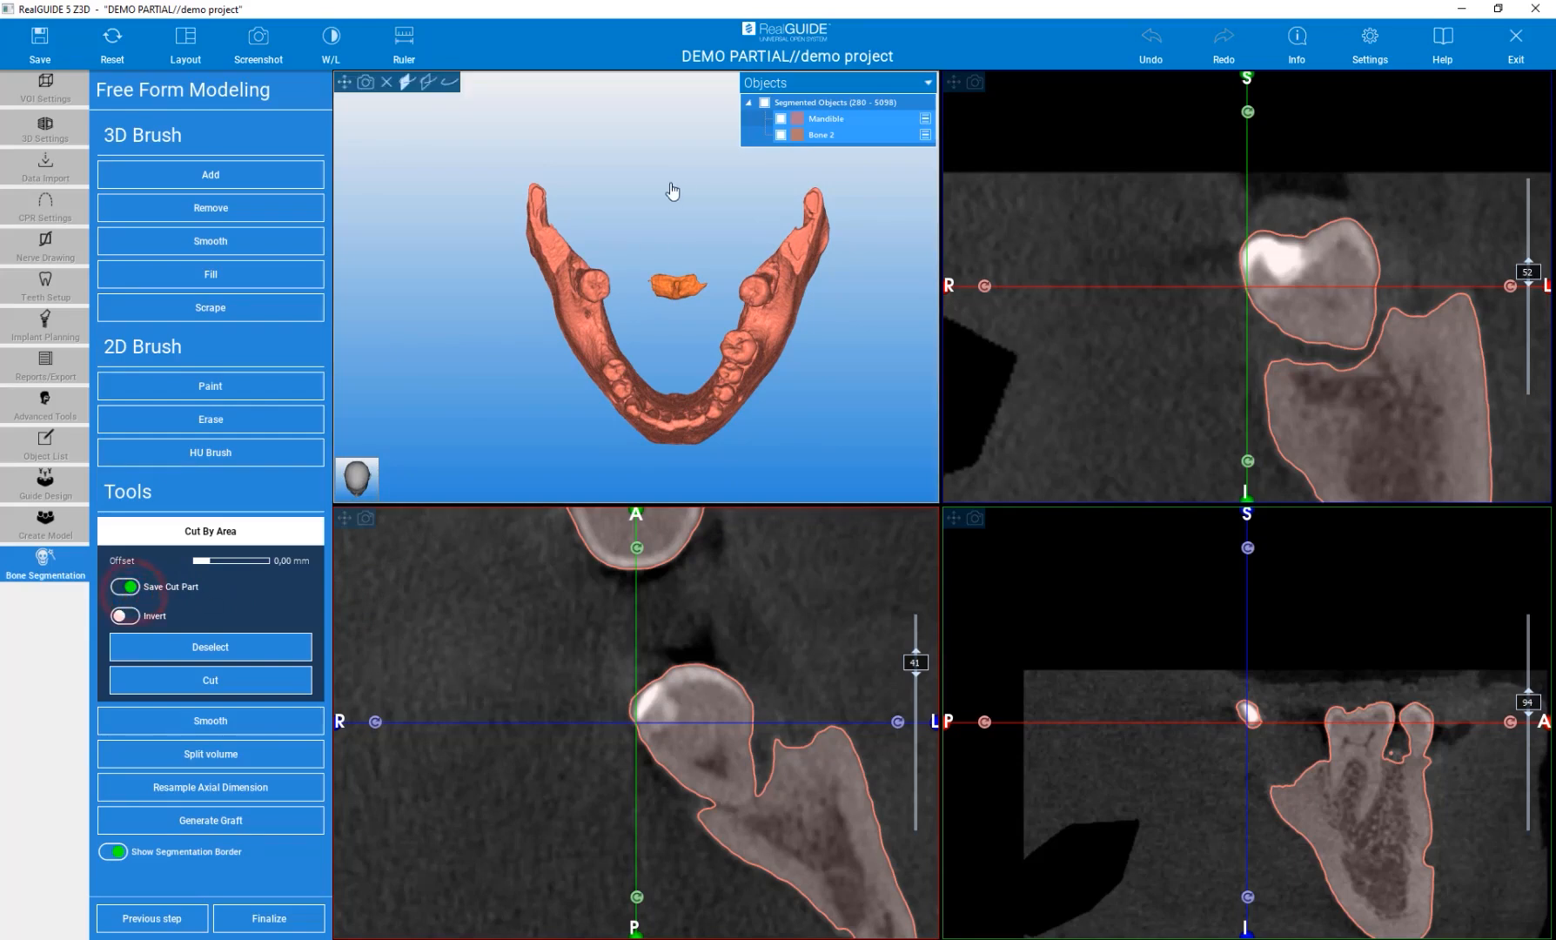
left_click(672, 468)
left_click(520, 406)
left_click(454, 283)
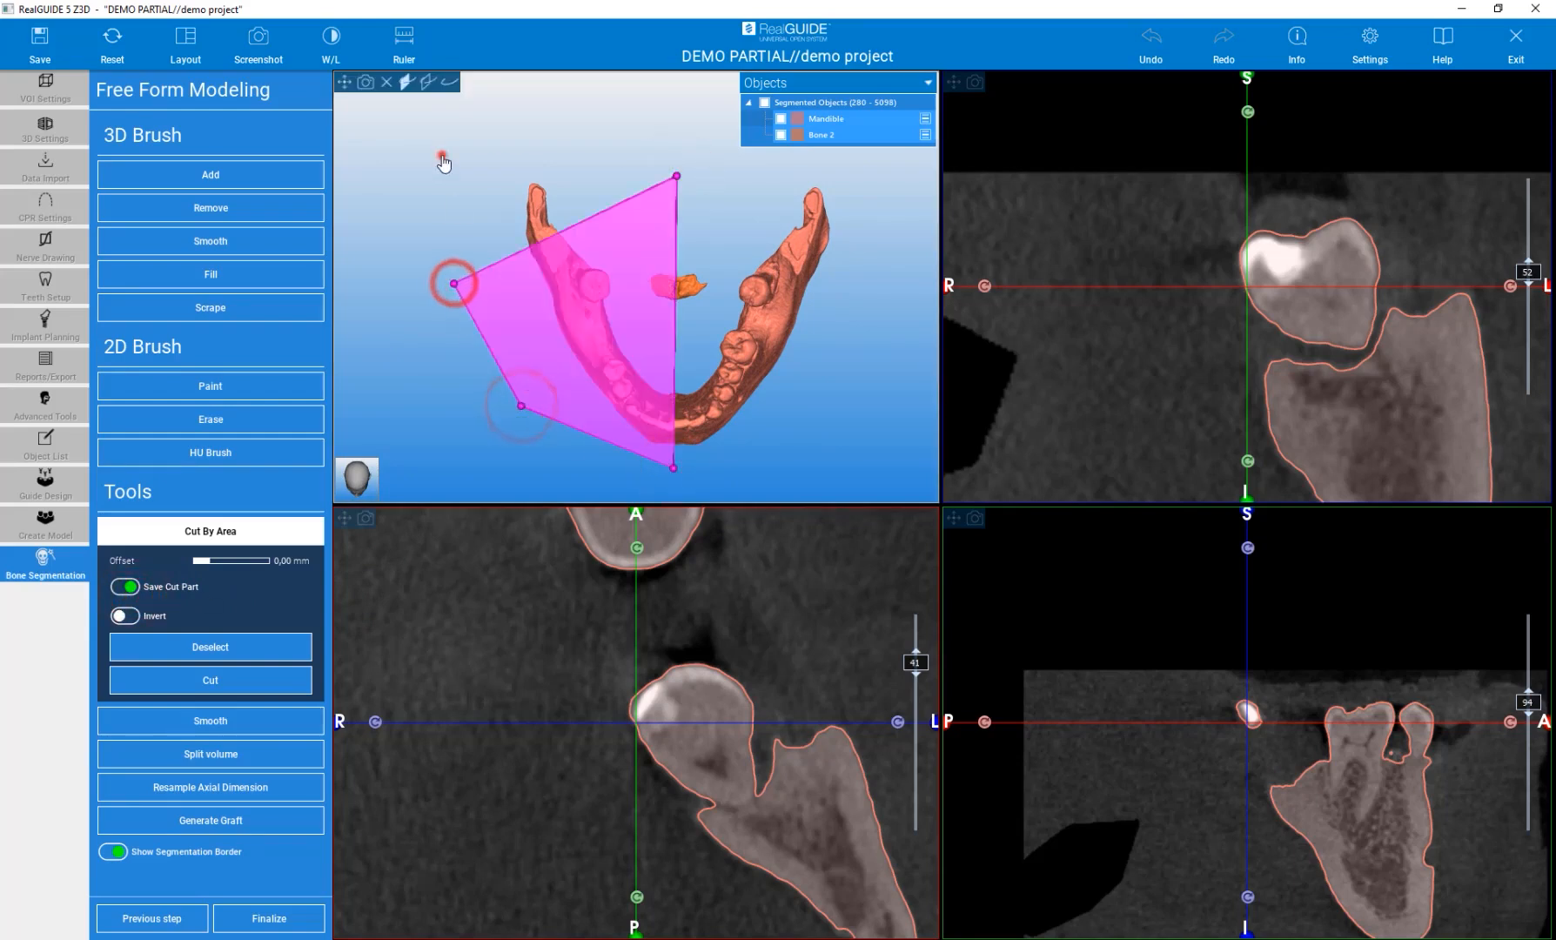
left_click(442, 155)
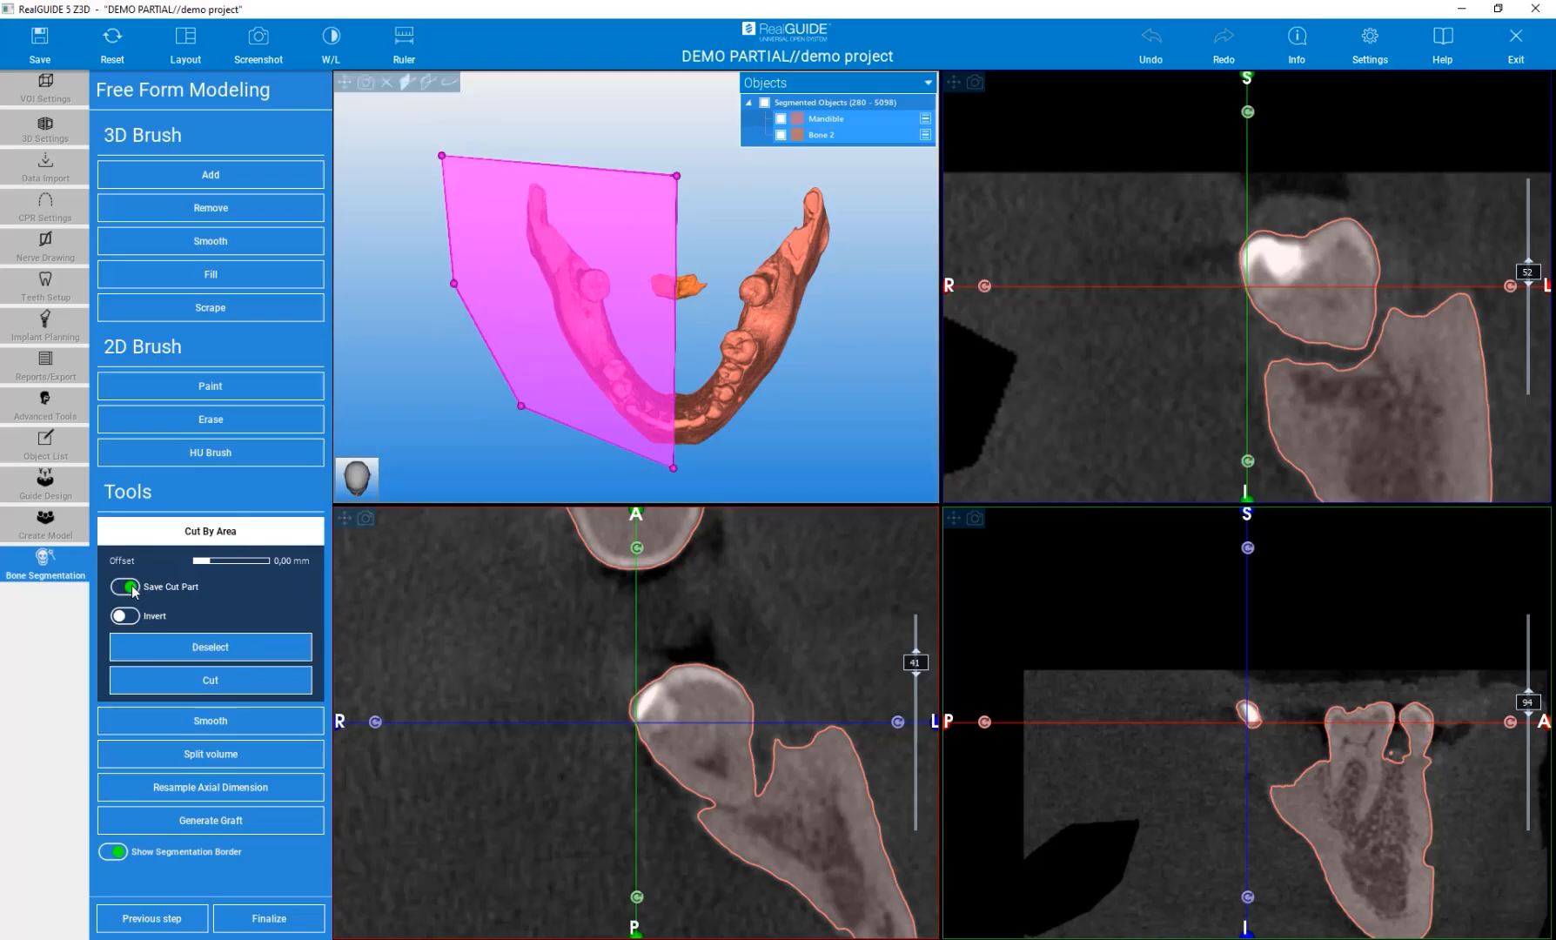
left_click(205, 684)
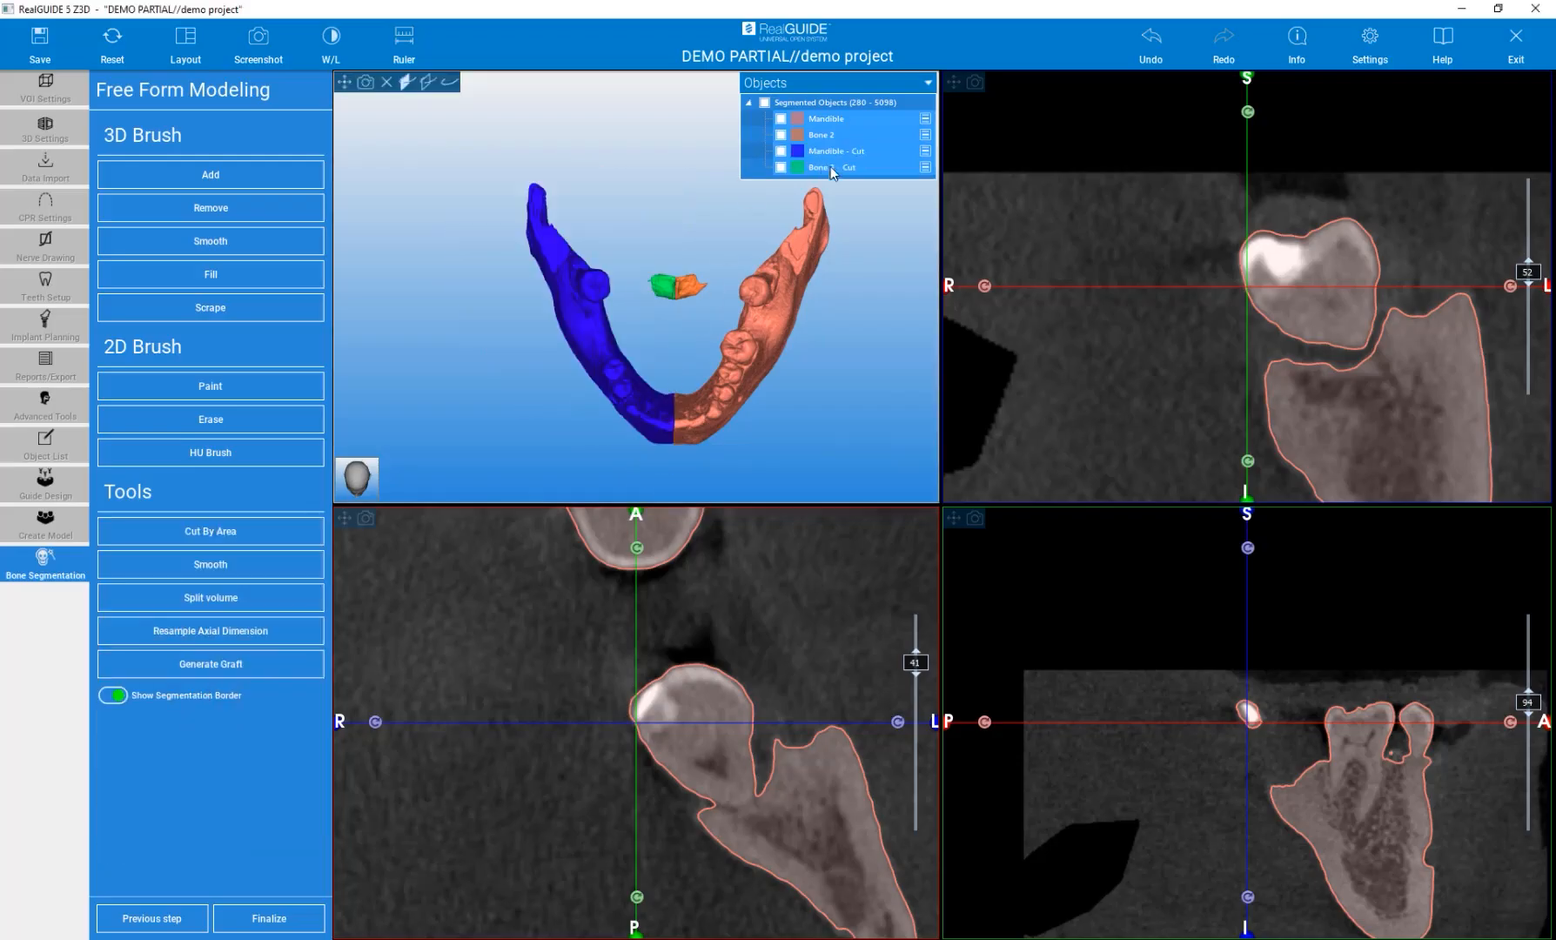
Toggle the visibility of the original and cut objects in the object list to inspect each part.
left_click(829, 153)
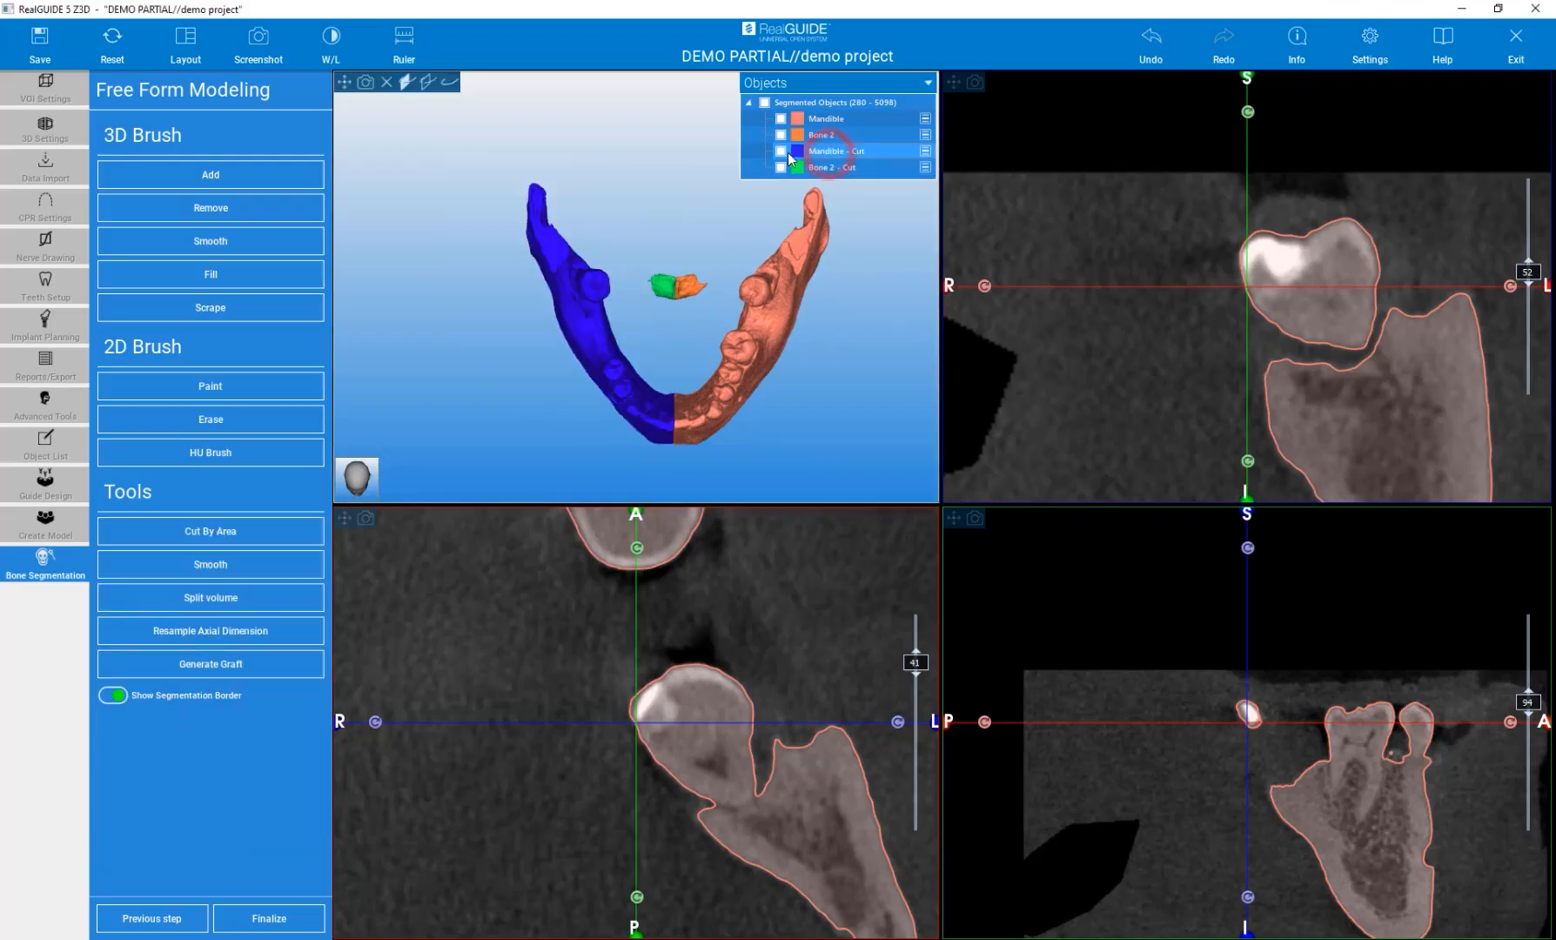
left_click(781, 151)
left_click(781, 151)
left_click(780, 167)
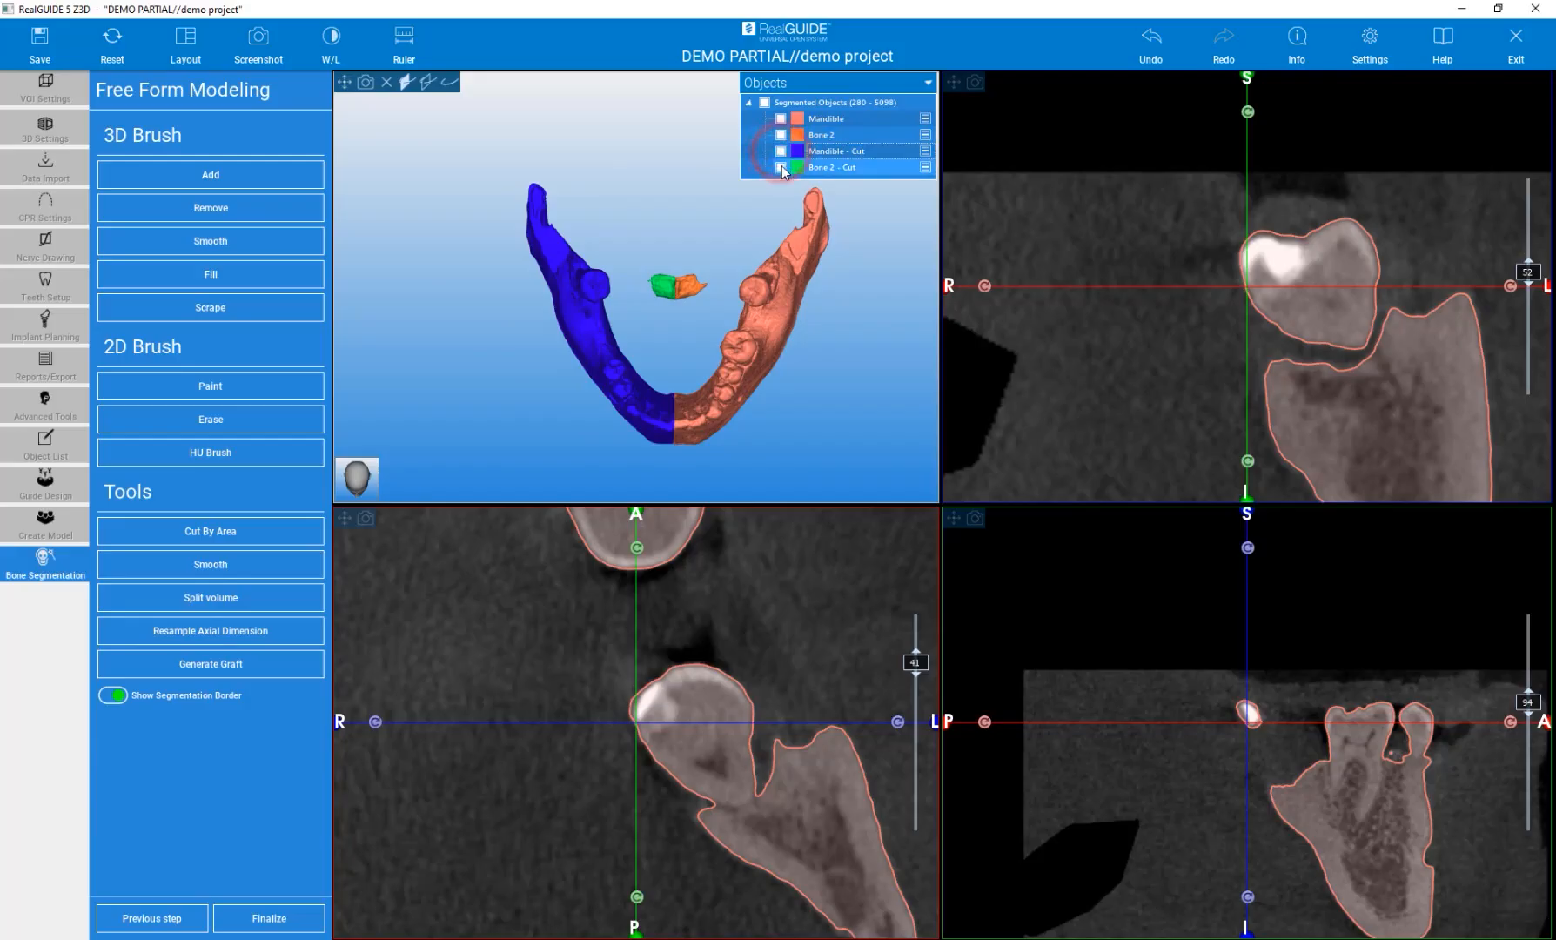
left_click(781, 167)
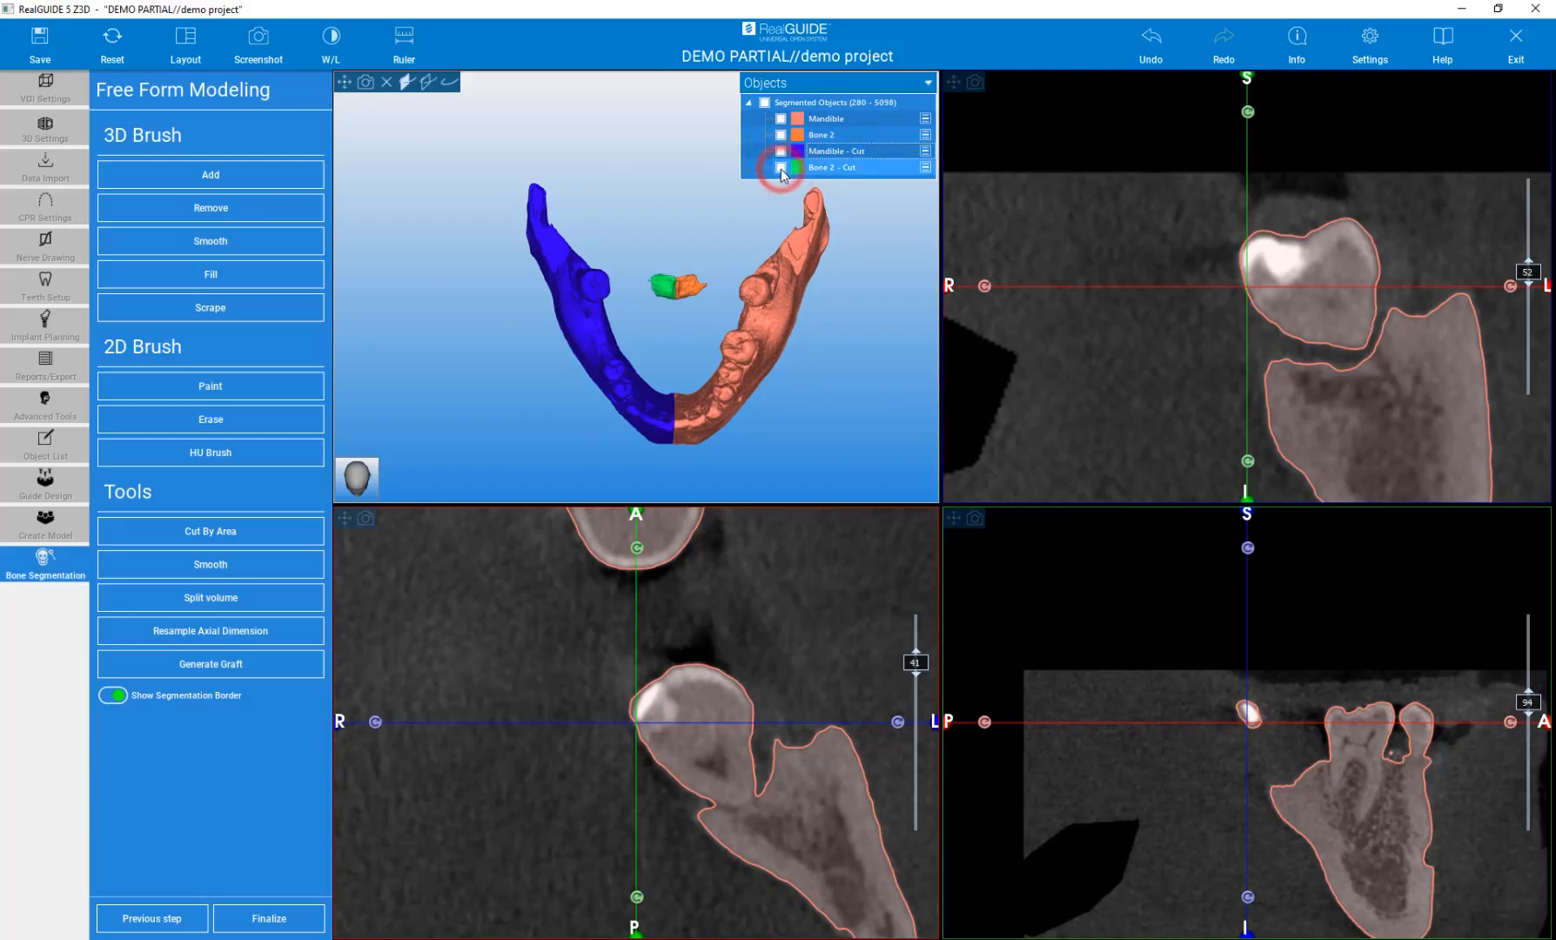
left_click(785, 137)
left_click(782, 135)
left_click(782, 136)
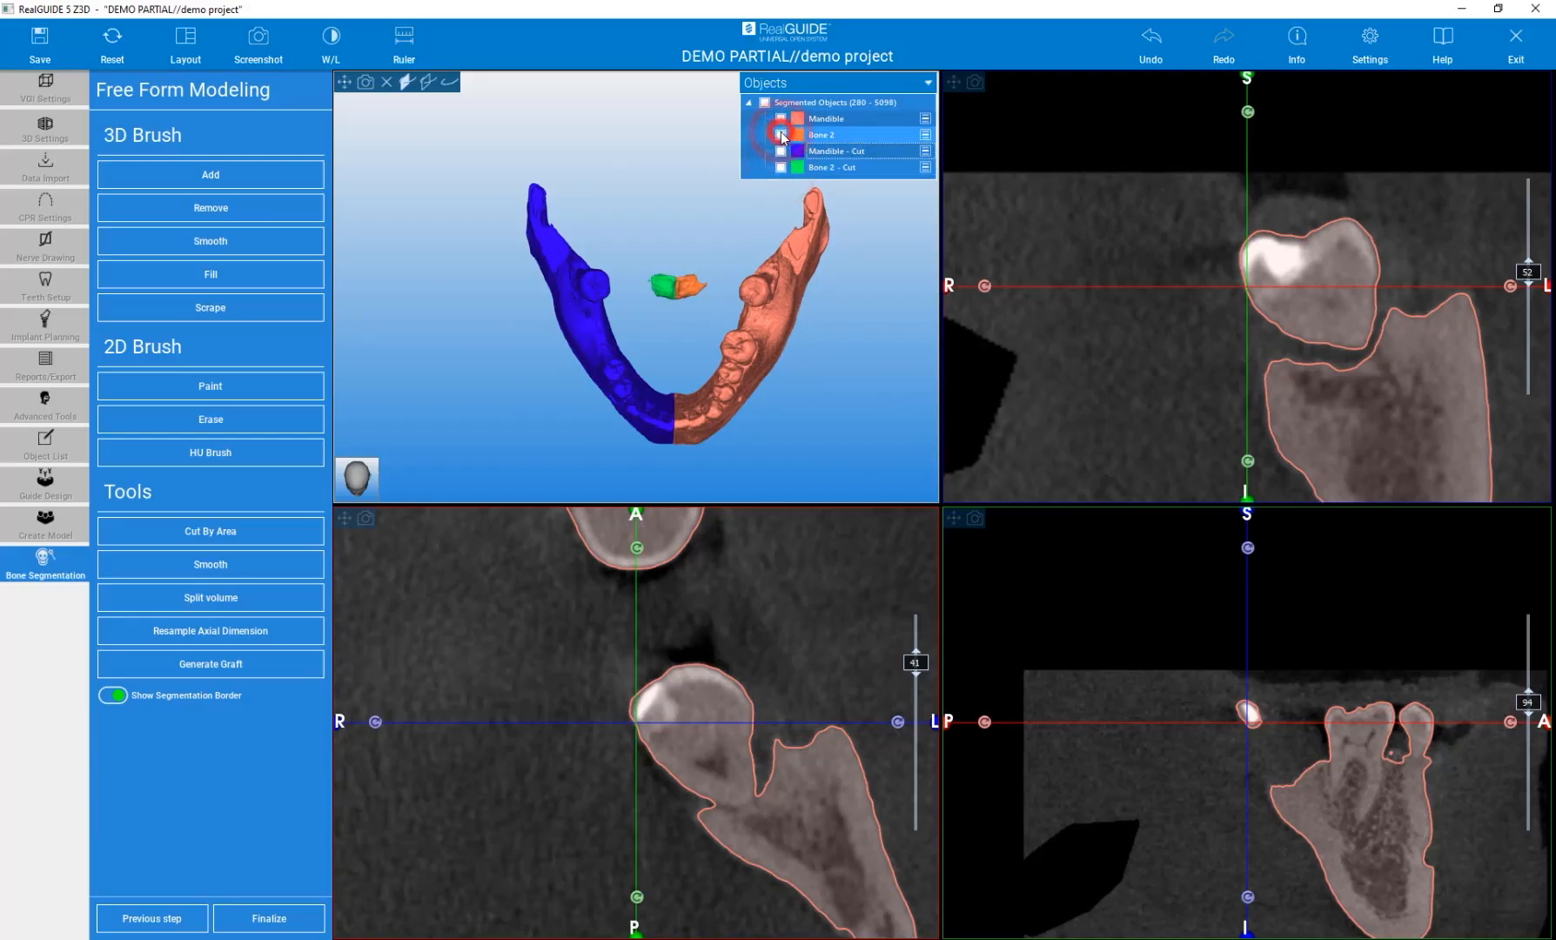
Cut off the posterior part of the orange mandible half with a Cut By Area polygon, saving the cut part.
left_click(825, 119)
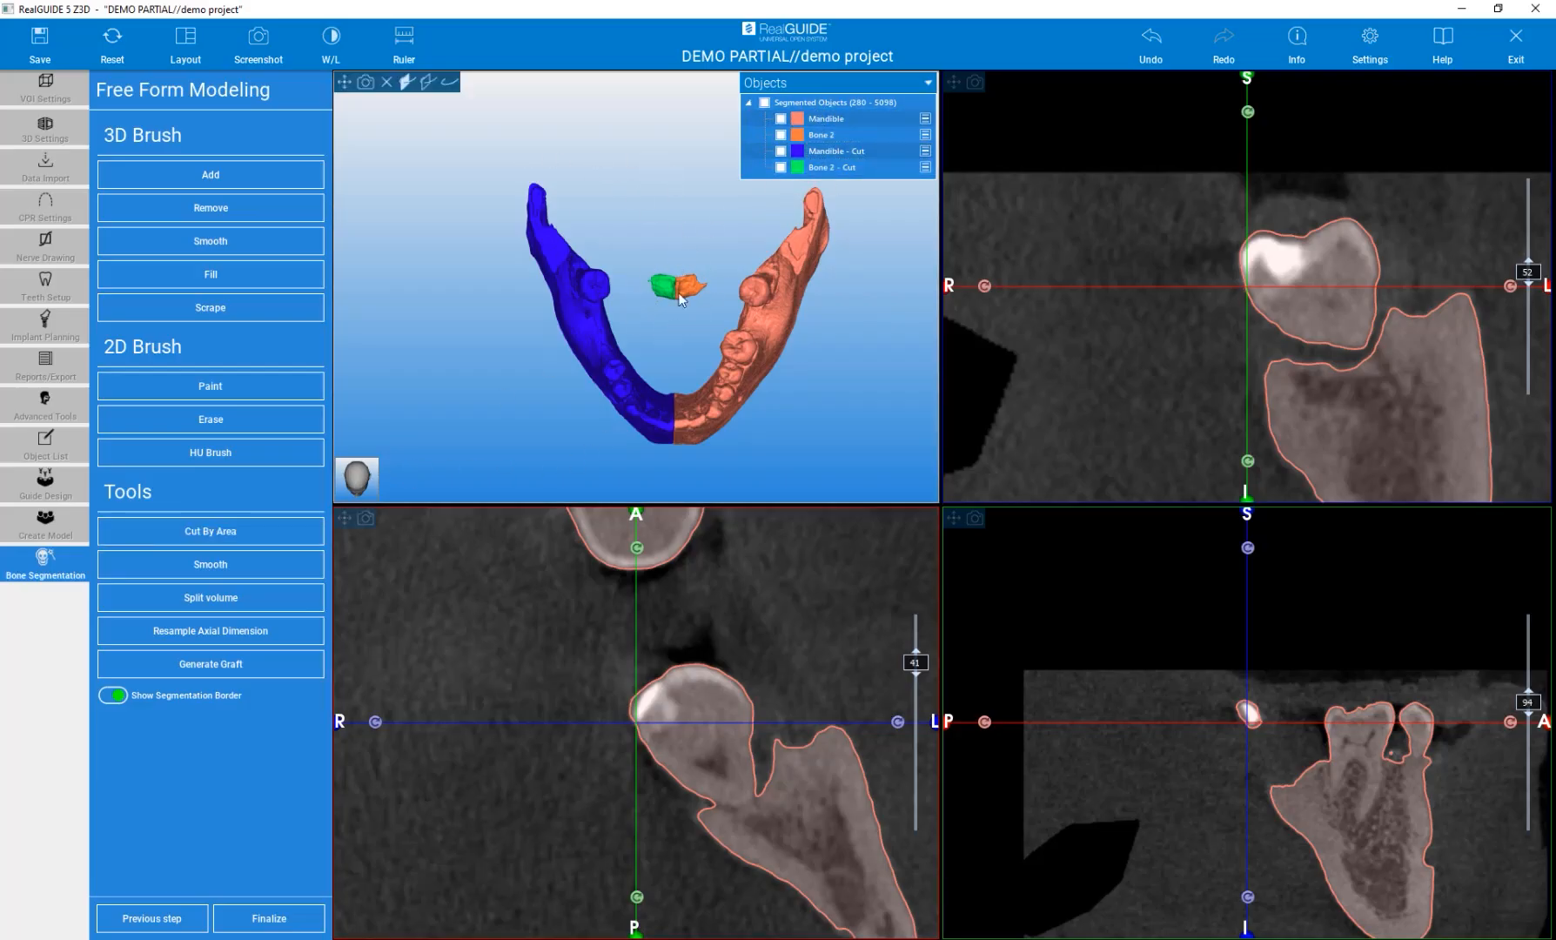
left_click(827, 119)
left_click(780, 120)
left_click(779, 120)
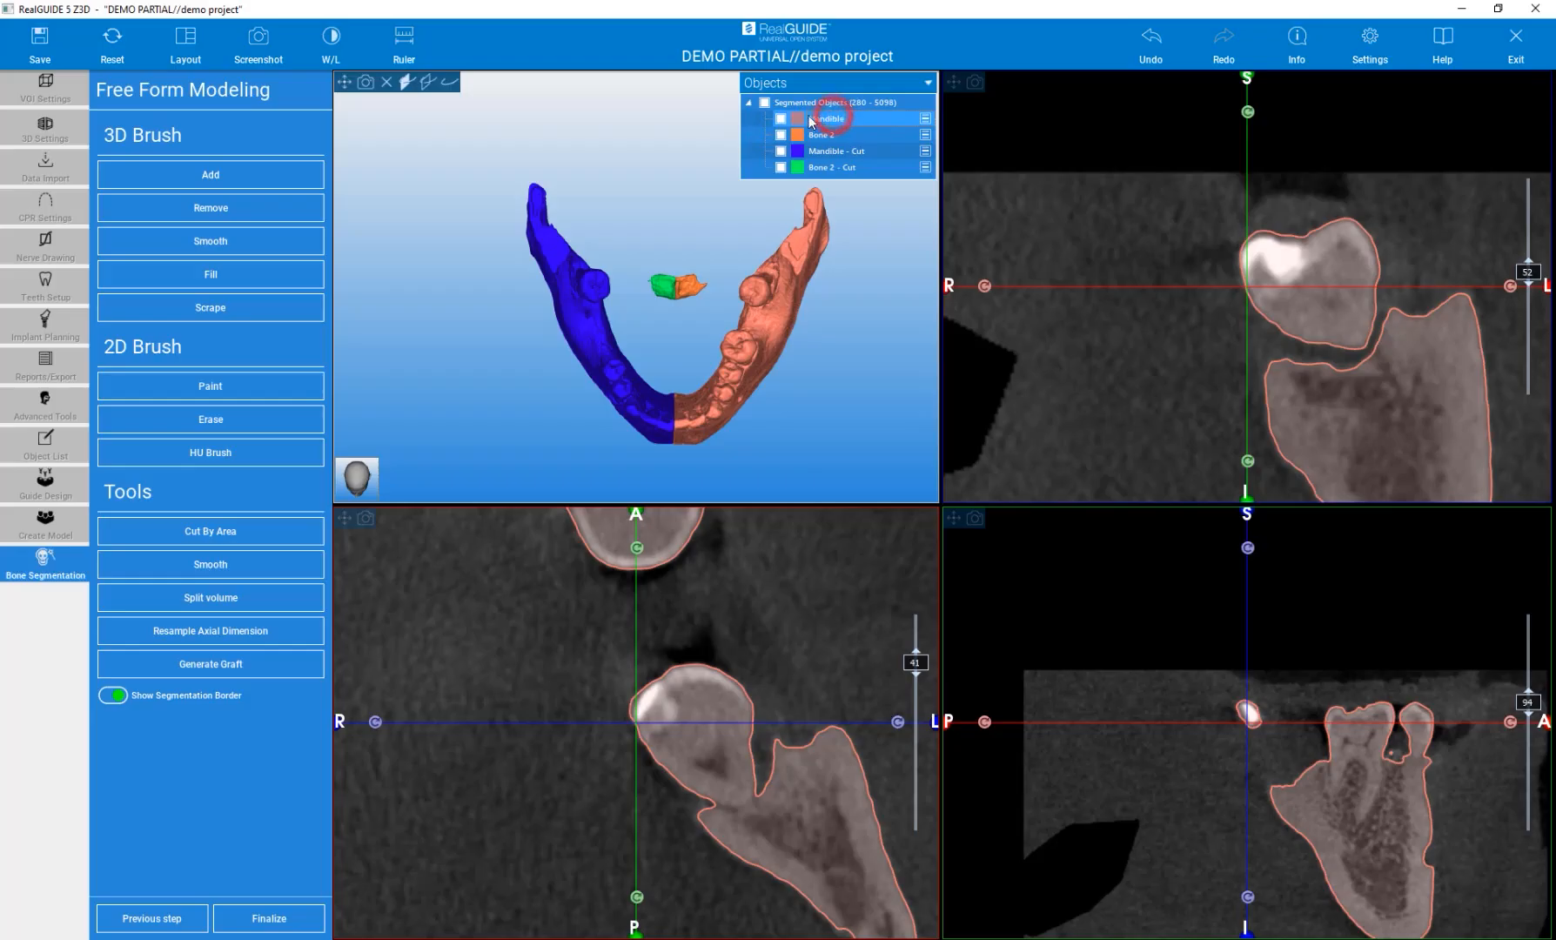
left_click(214, 532)
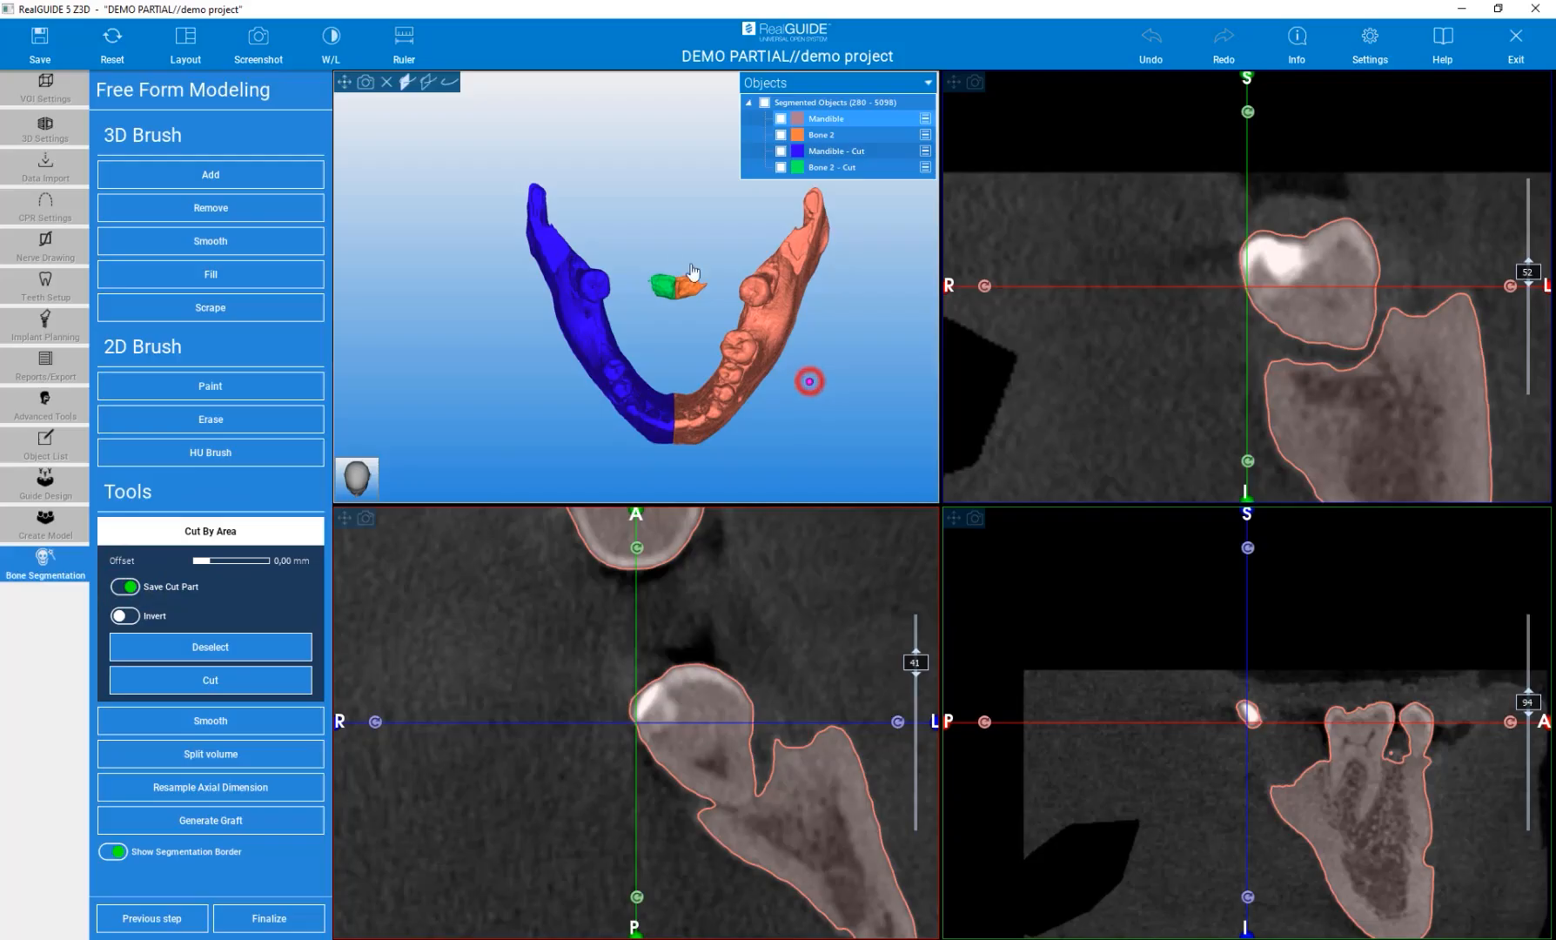
left_click(655, 251)
left_click(712, 181)
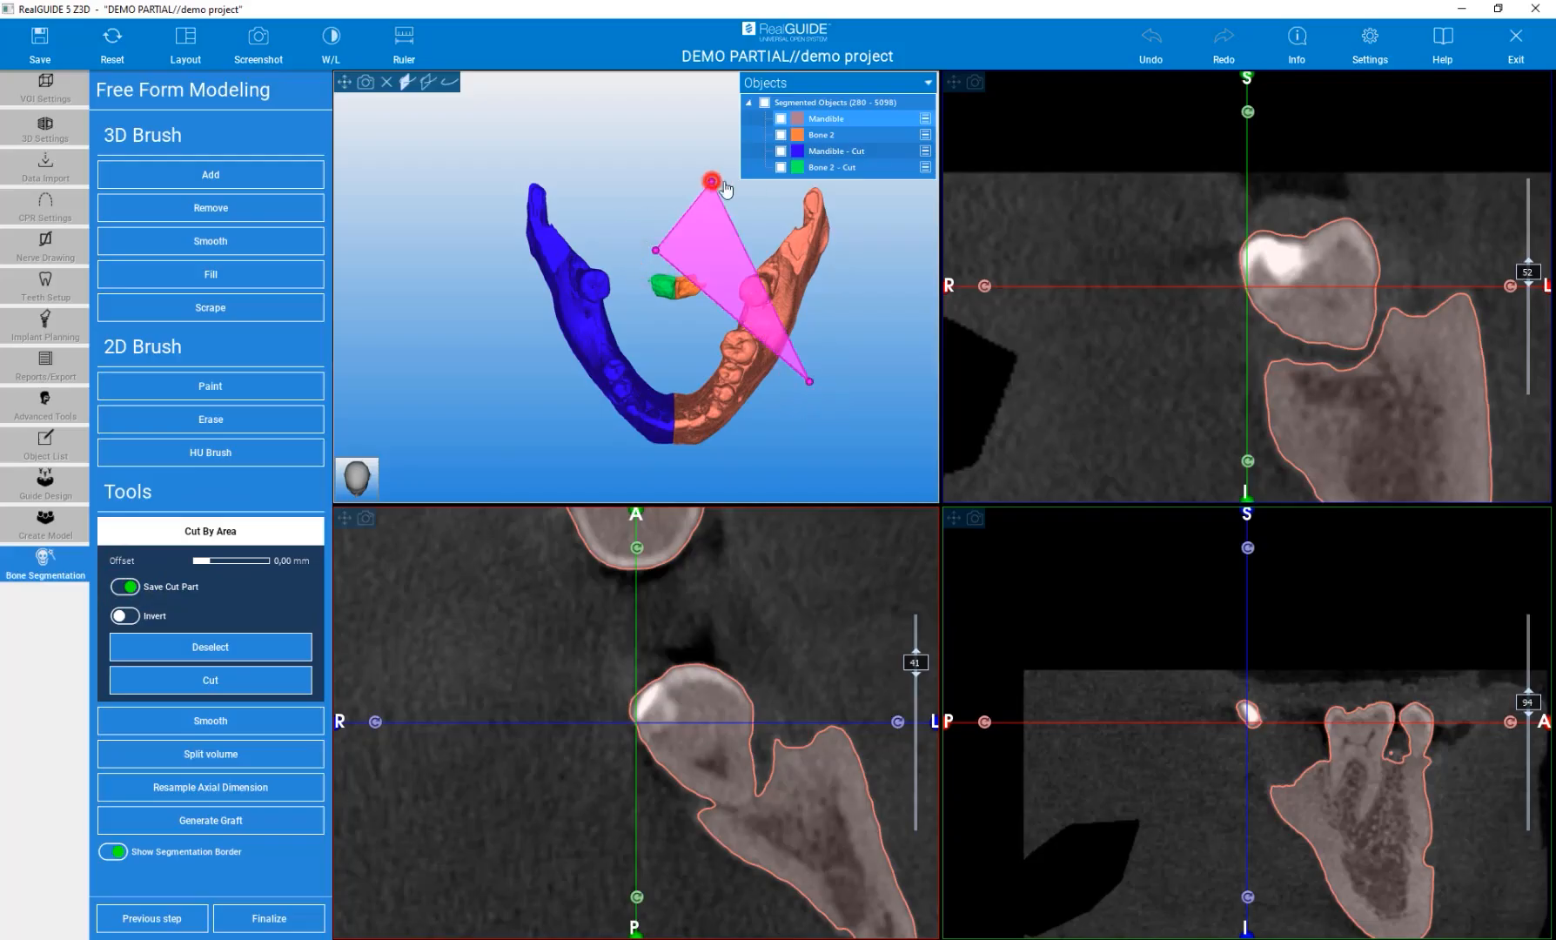
left_click(887, 189)
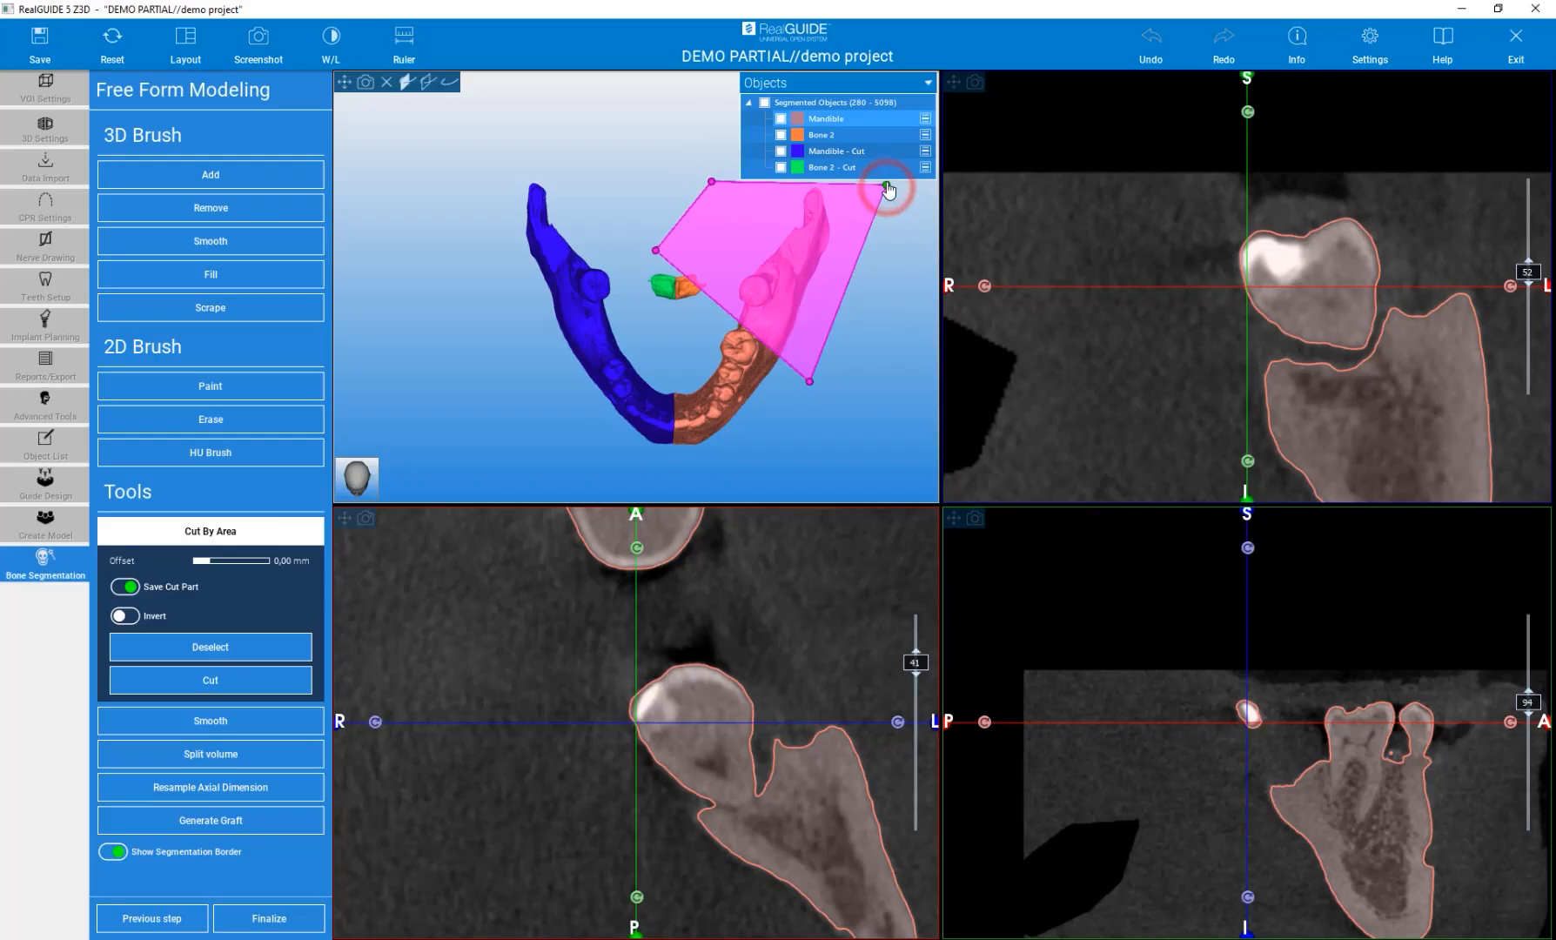
left_click_drag(809, 383, 783, 400)
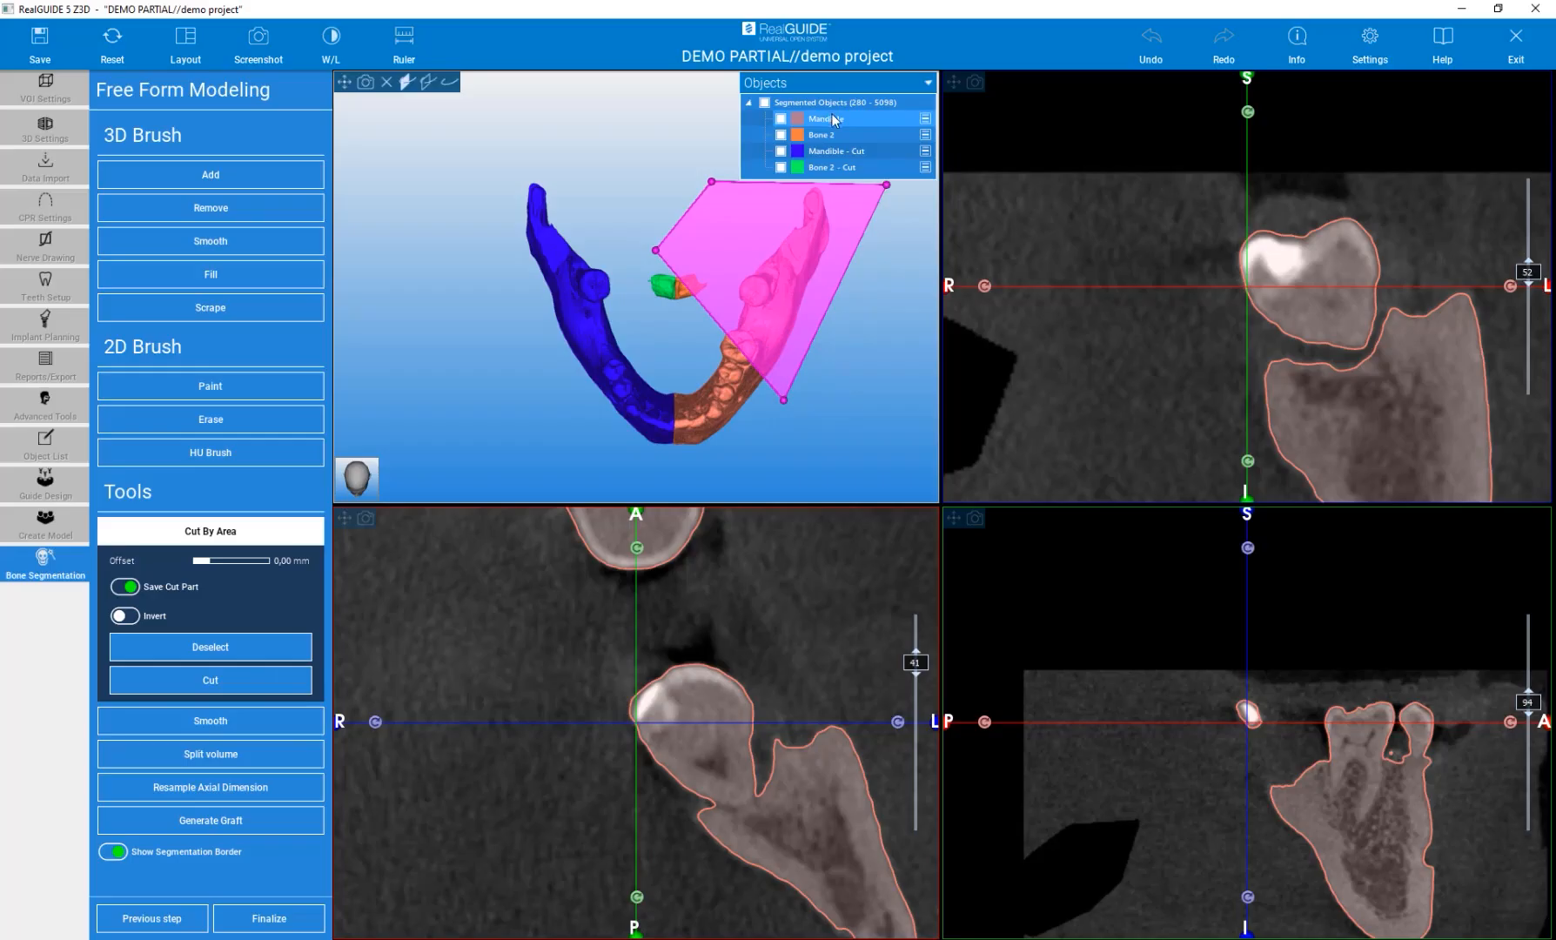
left_click(166, 687)
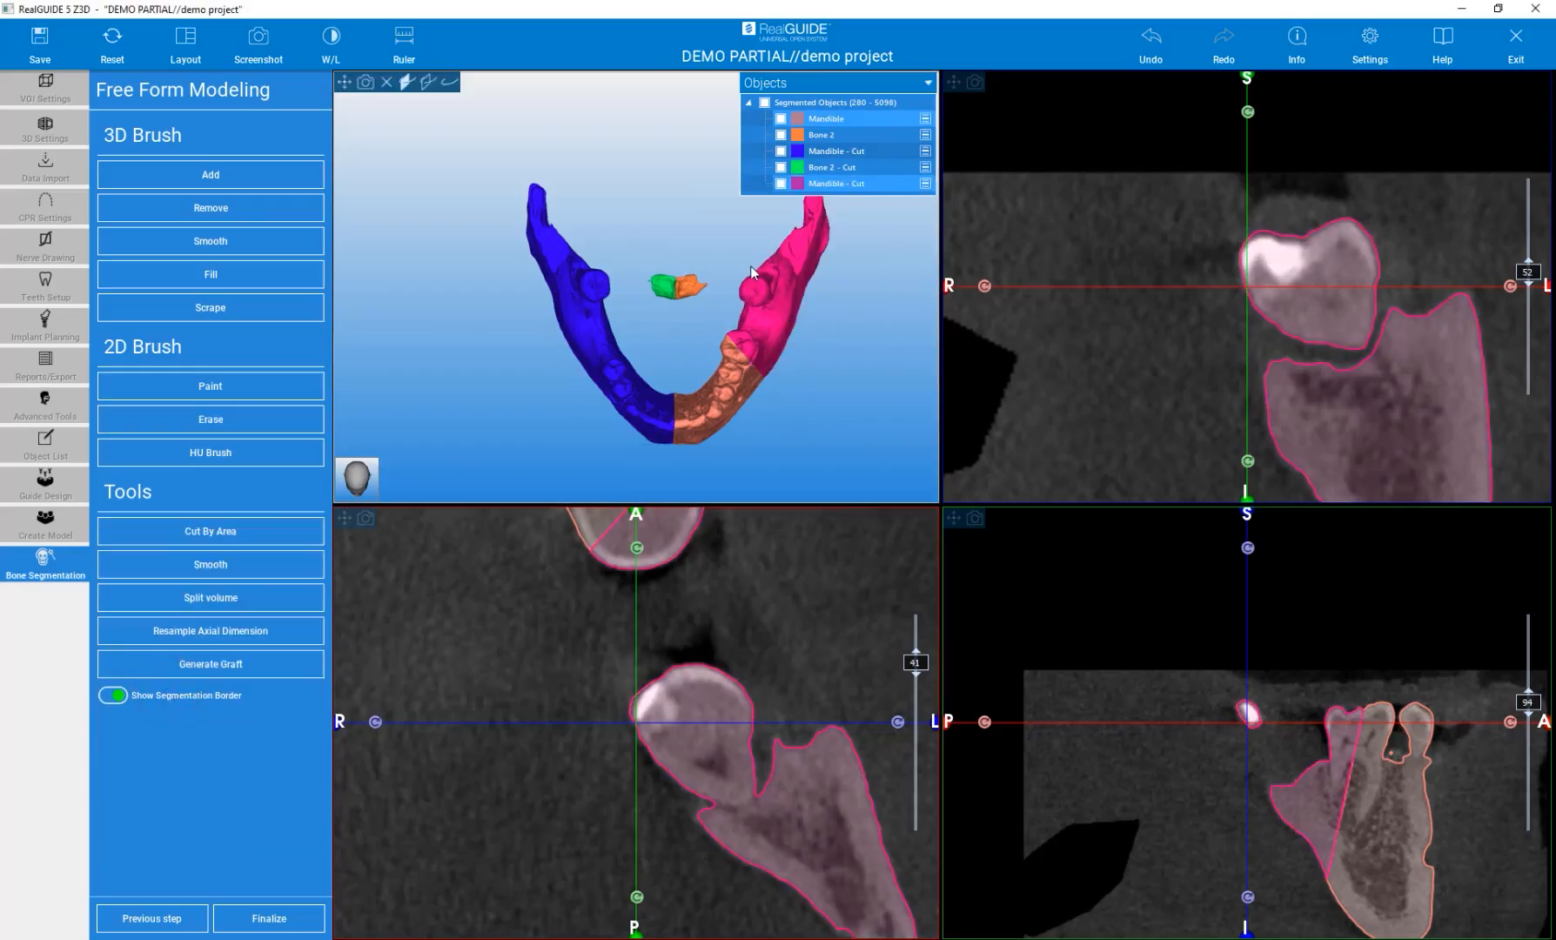
Zoom in, toggle the new cut part's visibility and rotate the 3D model to inspect the cut.
scroll(708, 293, "up", 5)
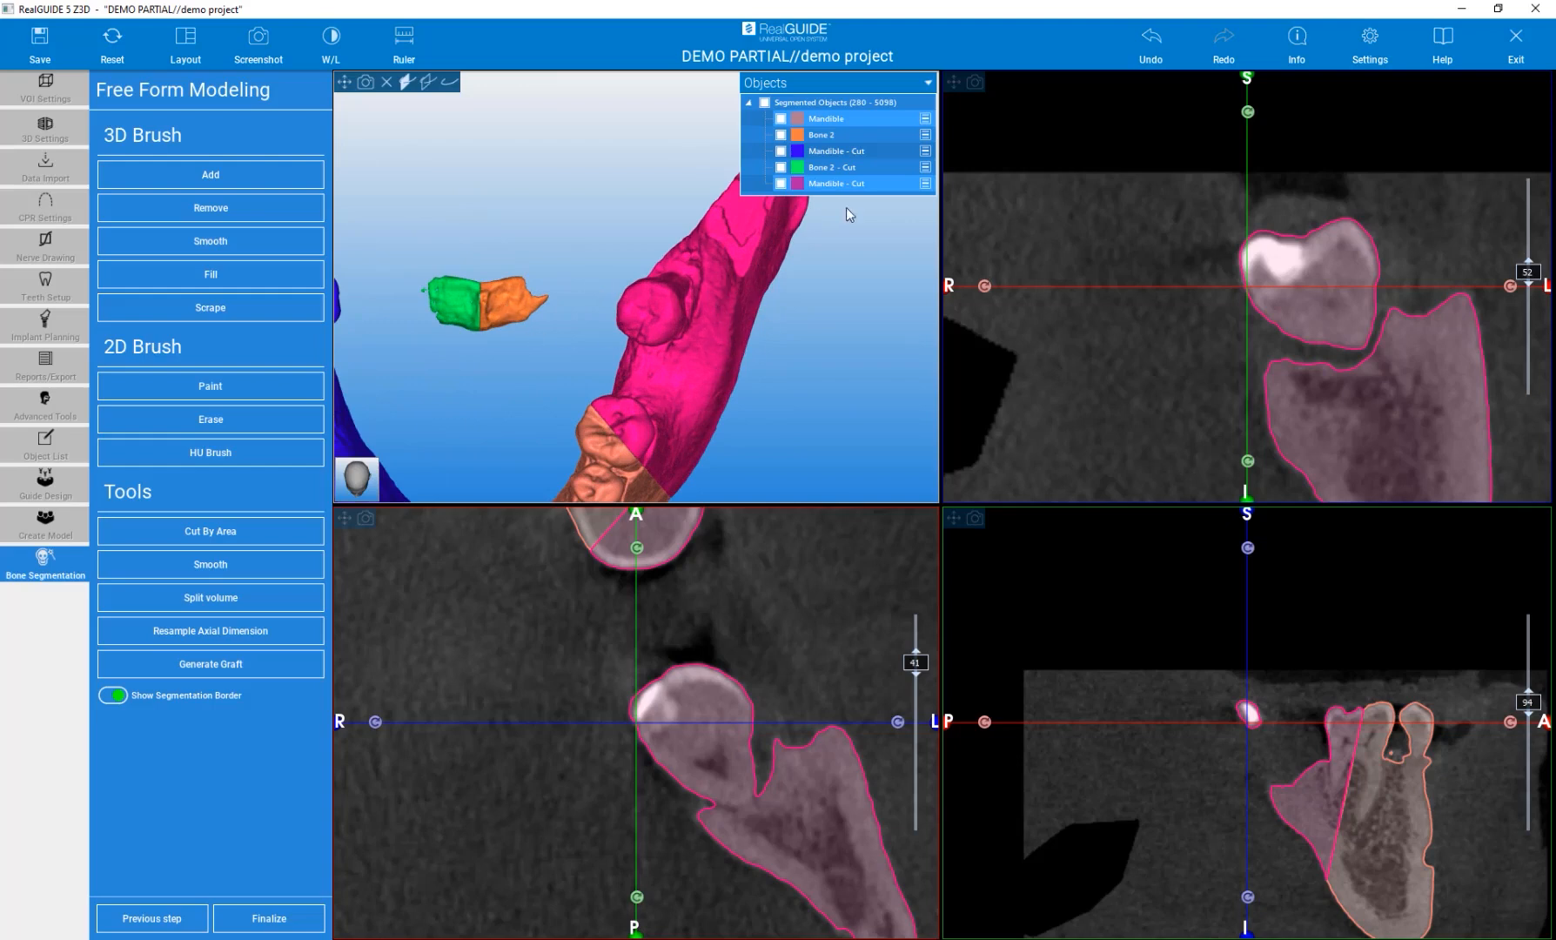
left_click(781, 183)
left_click(780, 182)
left_click_drag(795, 391, 680, 135)
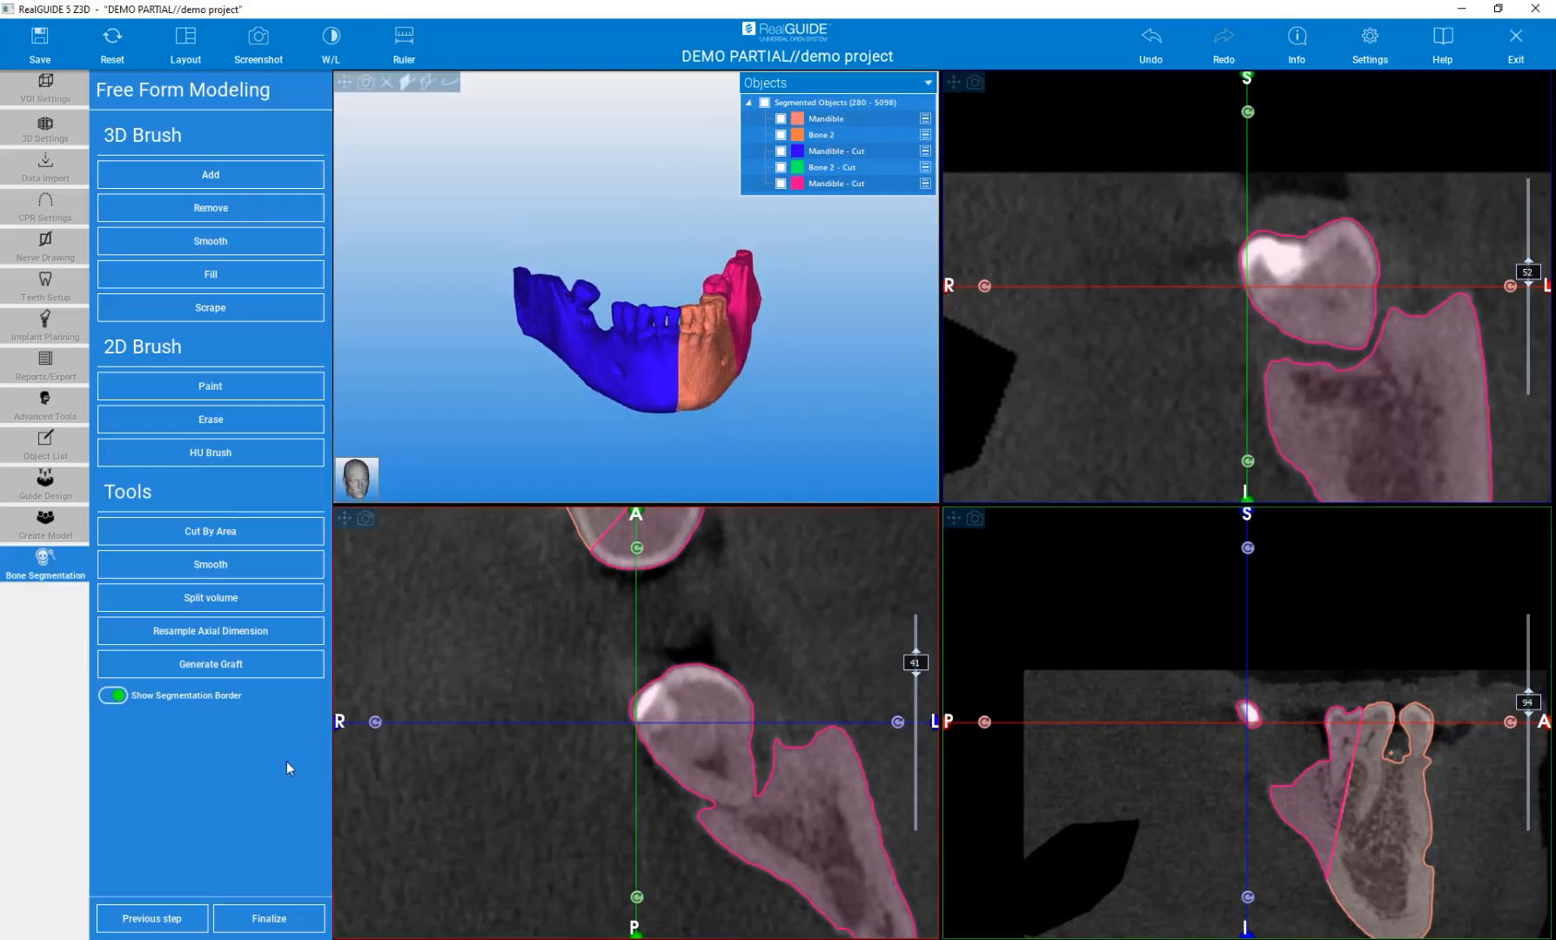
Finalize the segmentation, saving the project under the name demo project segm.
left_click(270, 920)
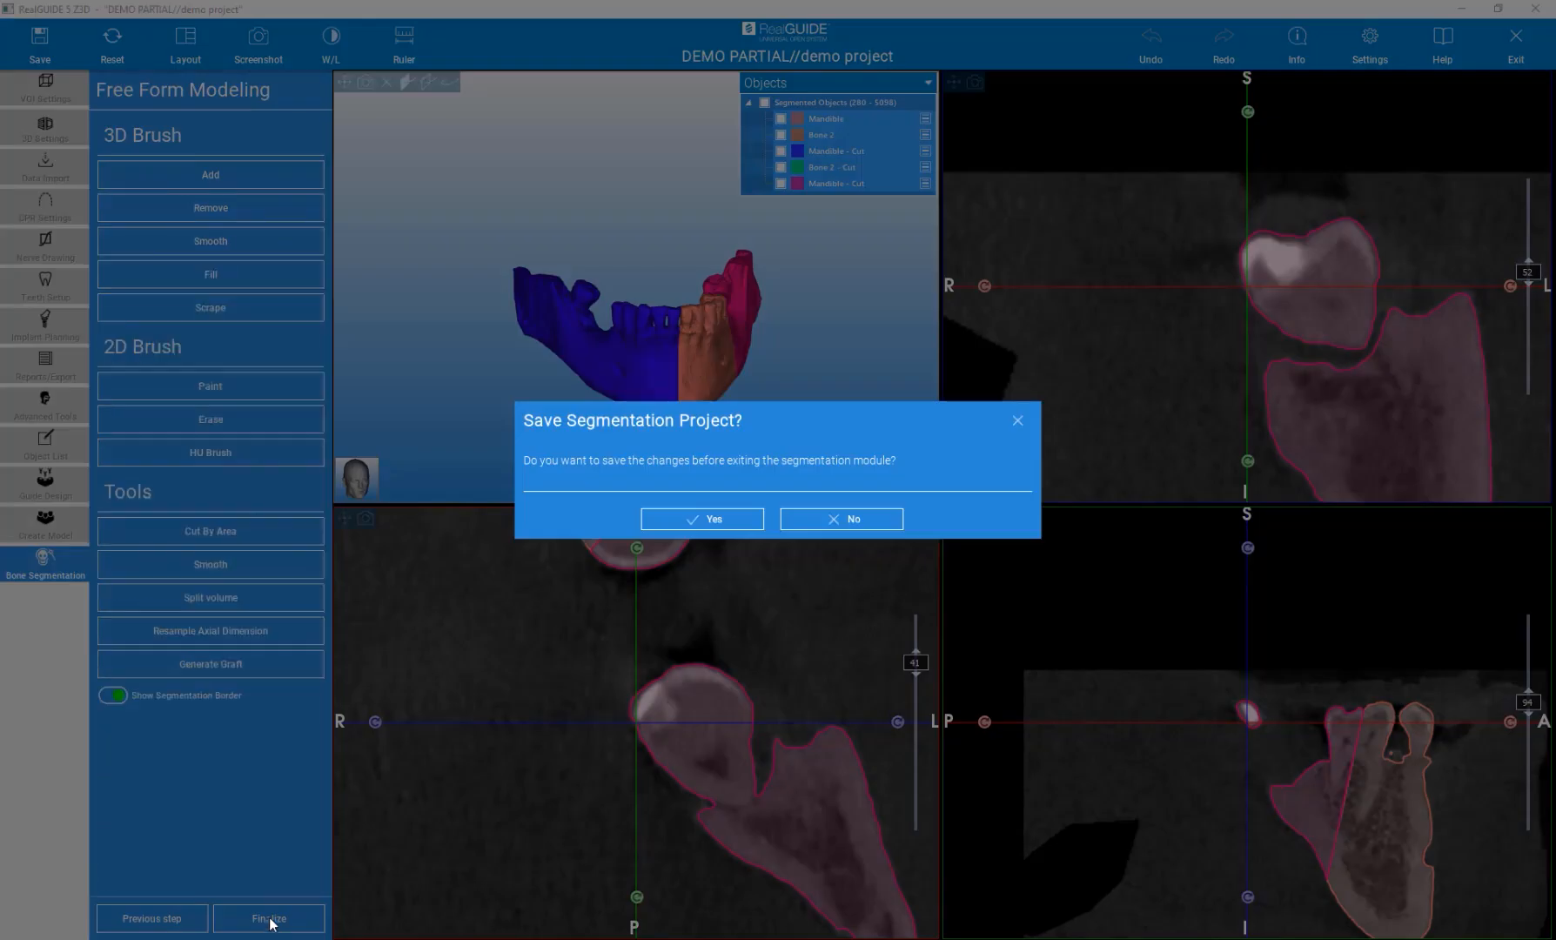
left_click(683, 520)
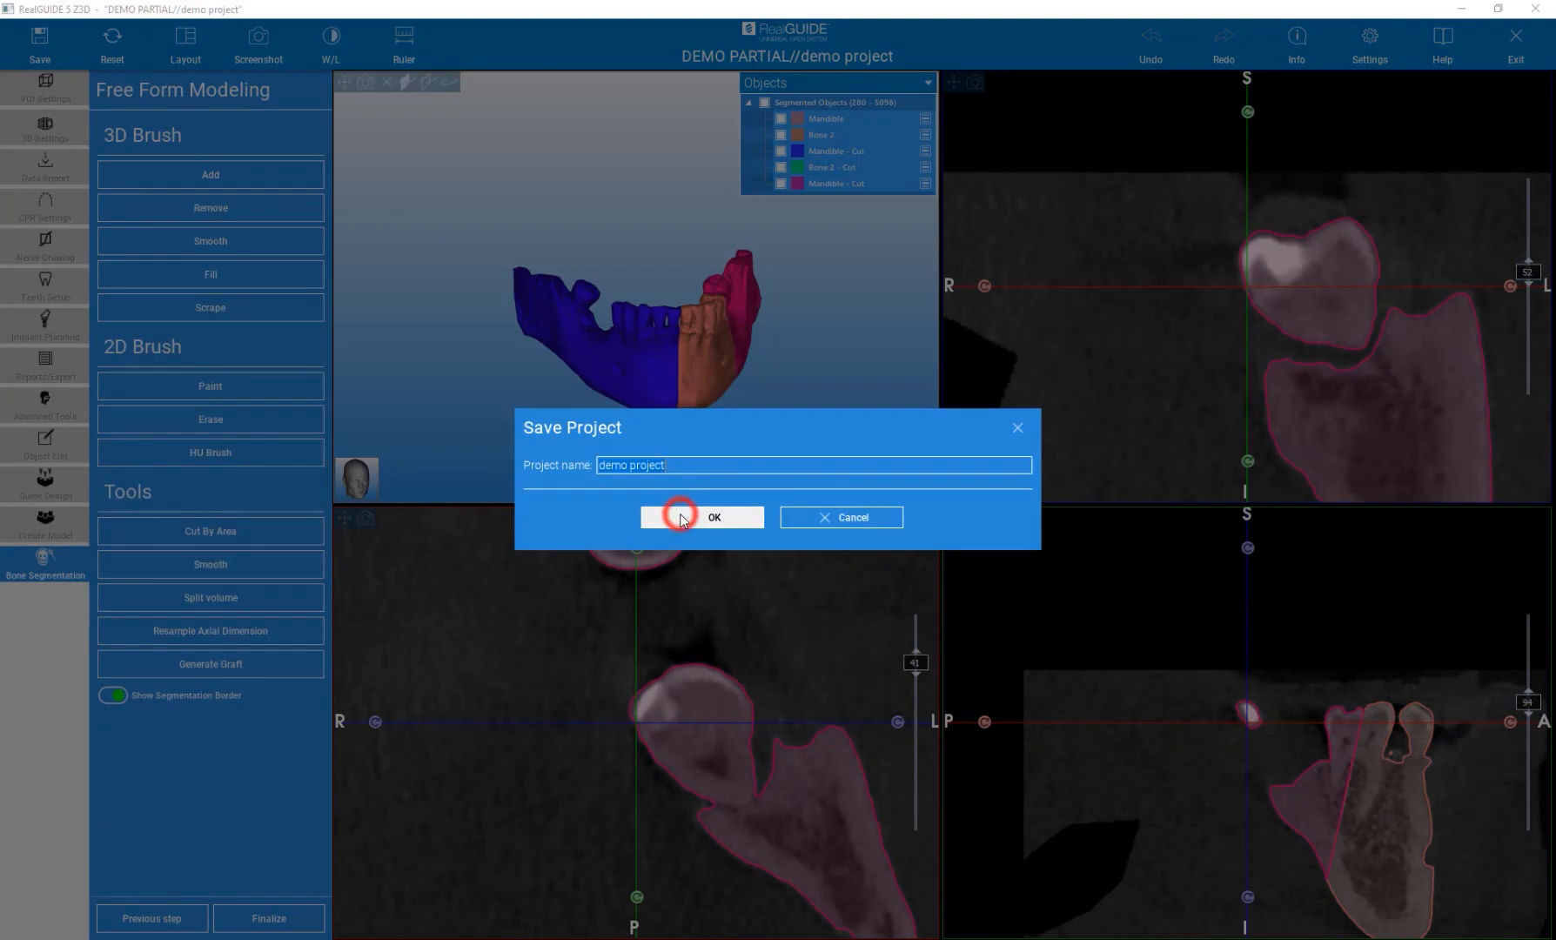
left_click(677, 468)
type("s")
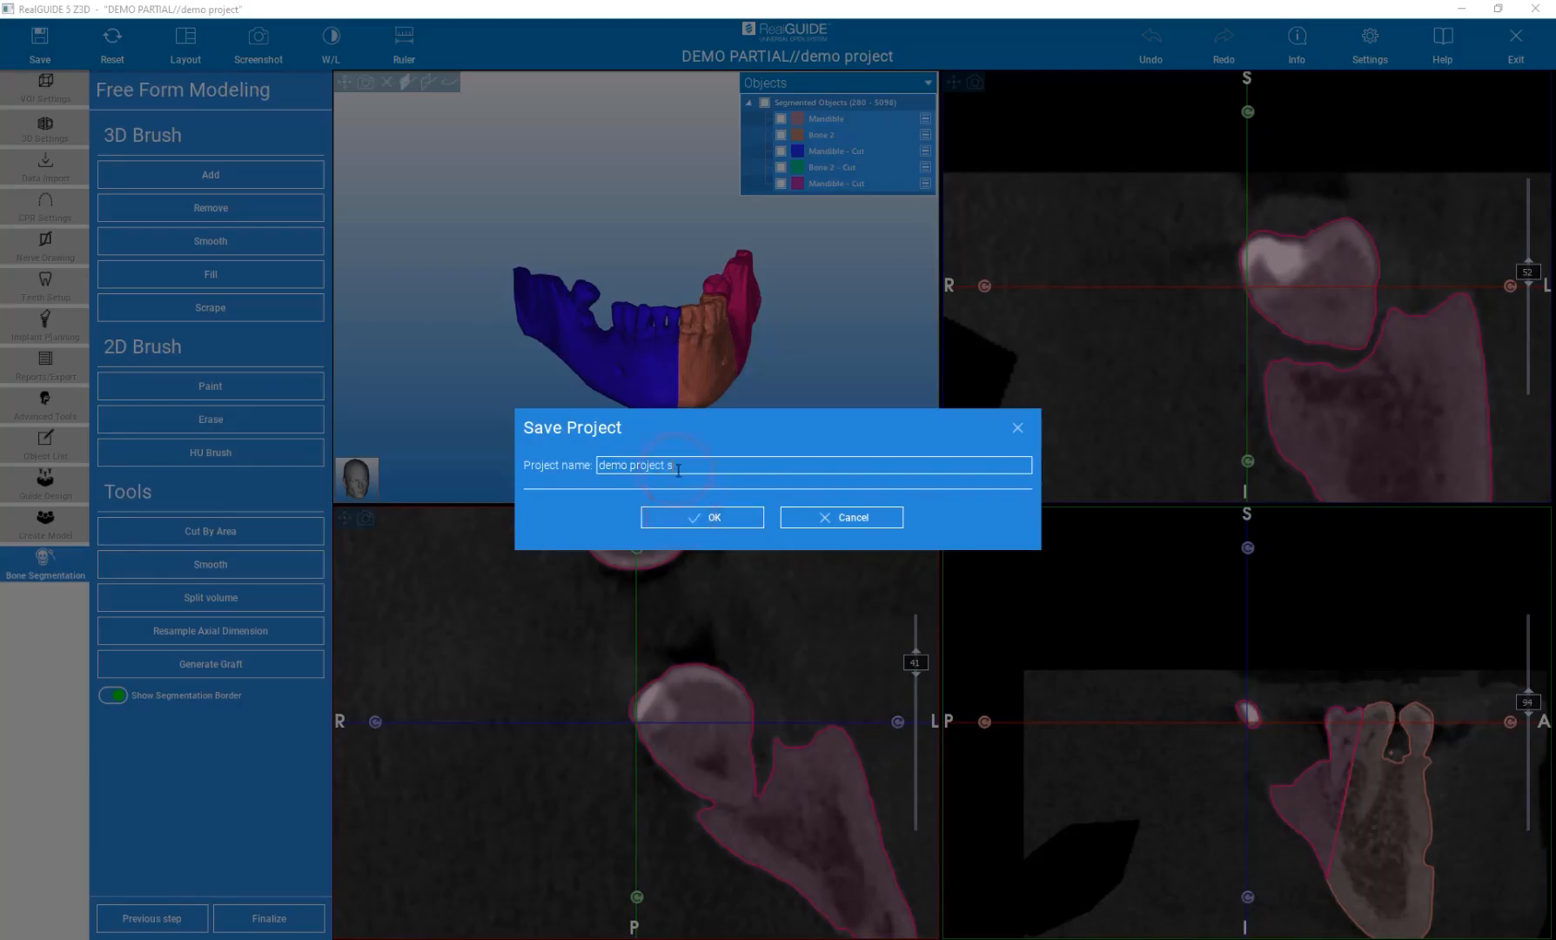
type("egm")
left_click(686, 518)
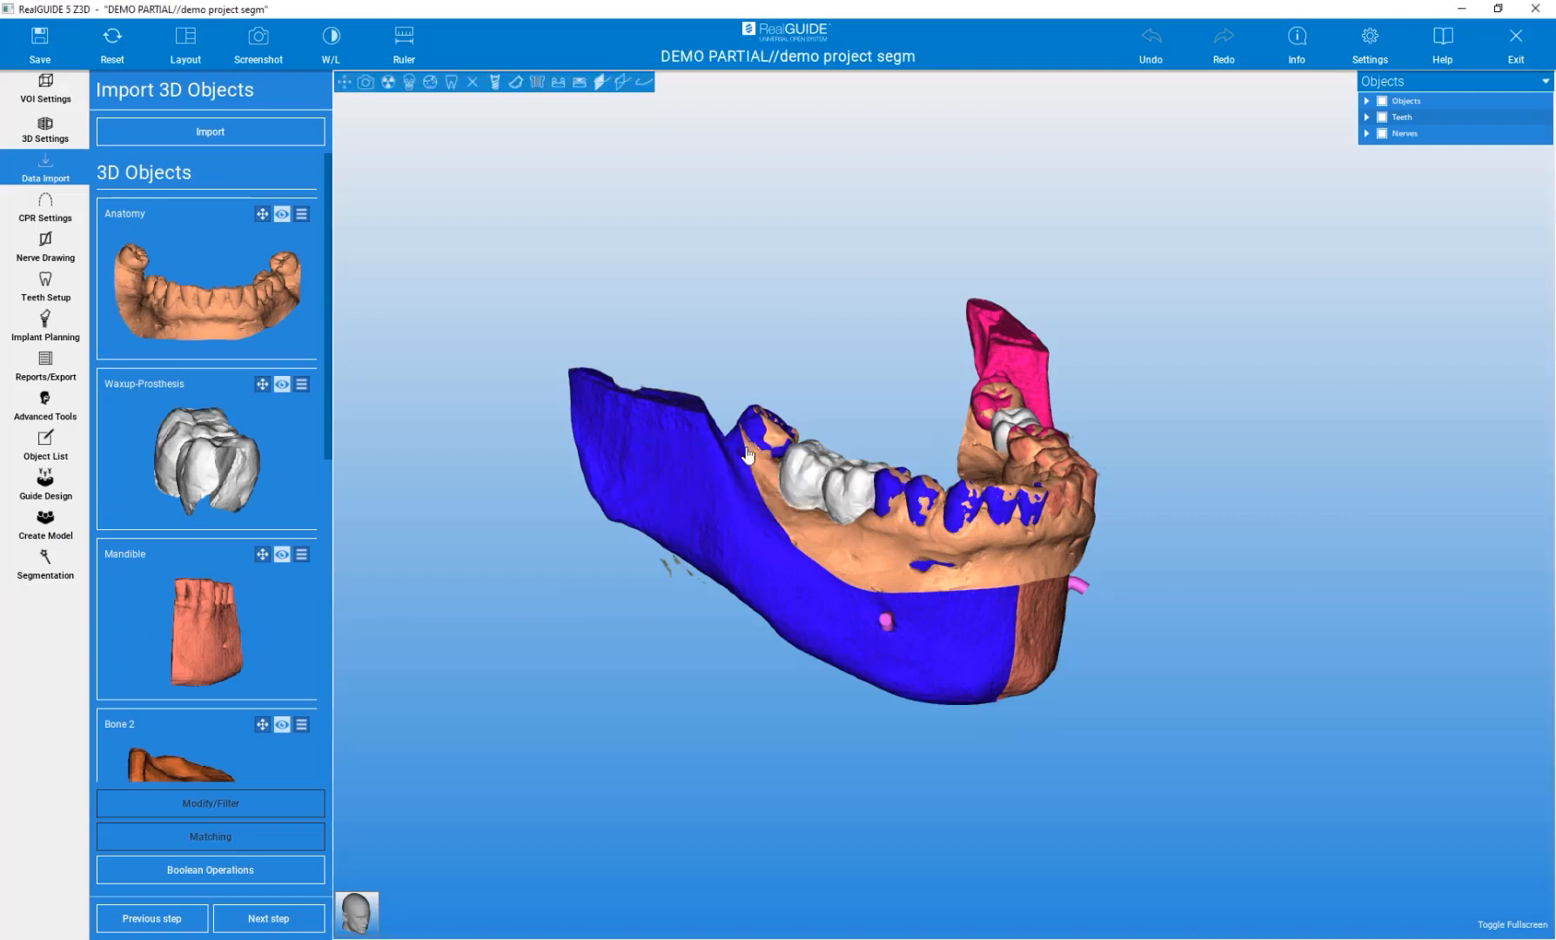
Expand the Objects group and rotate and zoom the 3D view to examine the segmented mandible parts.
left_click(557, 82)
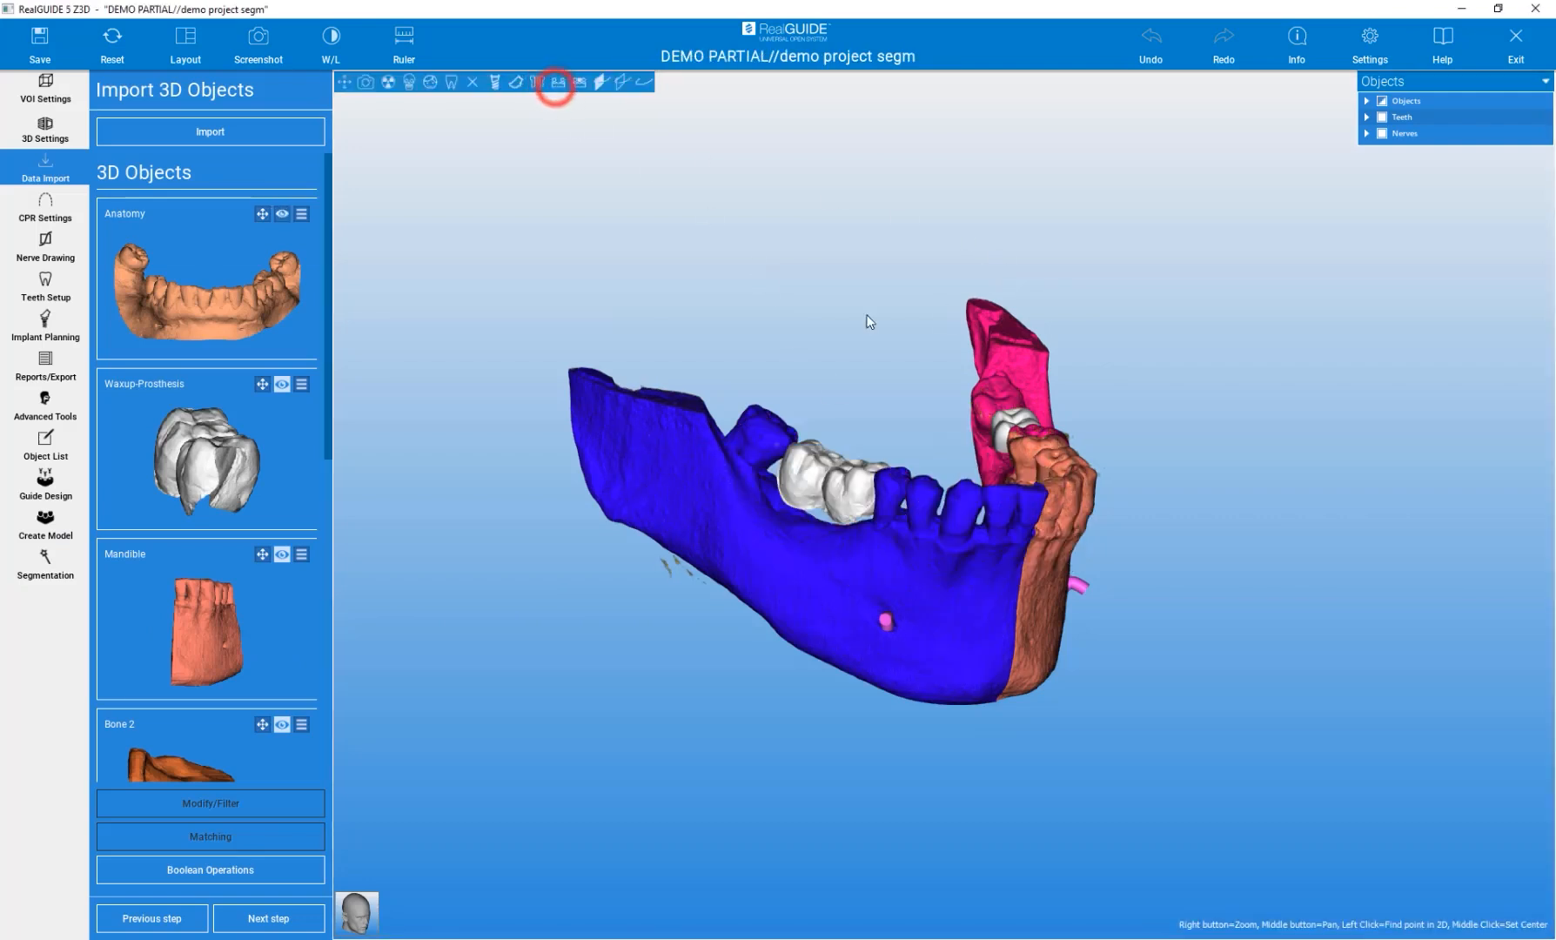
left_click(1366, 101)
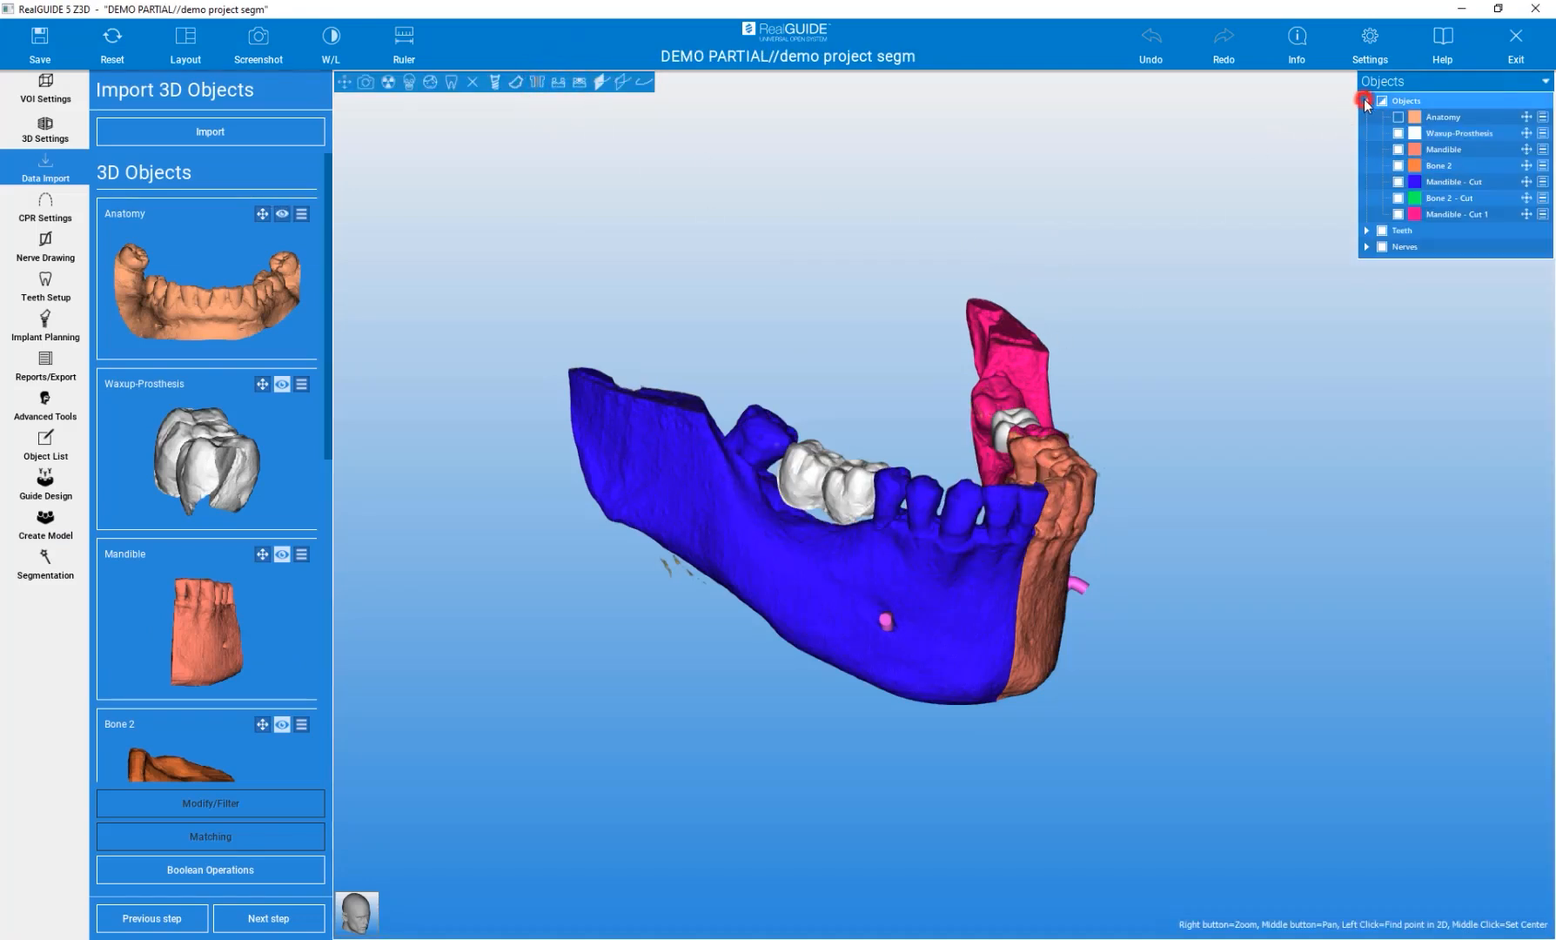
left_click_drag(1296, 572, 1265, 553)
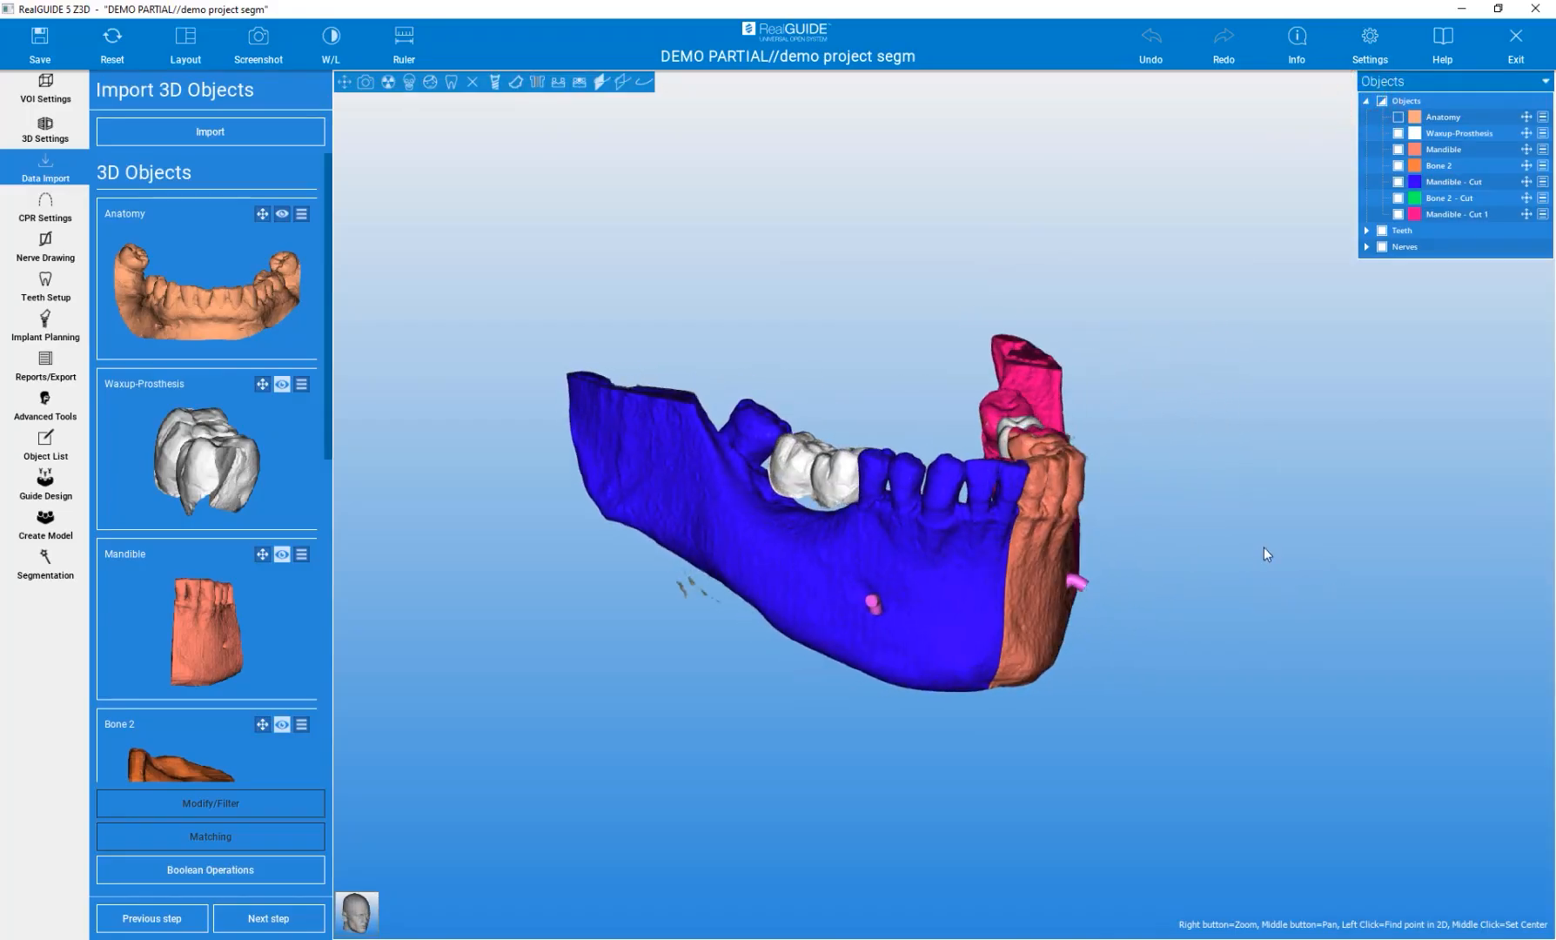
scroll(740, 549, "up", 5)
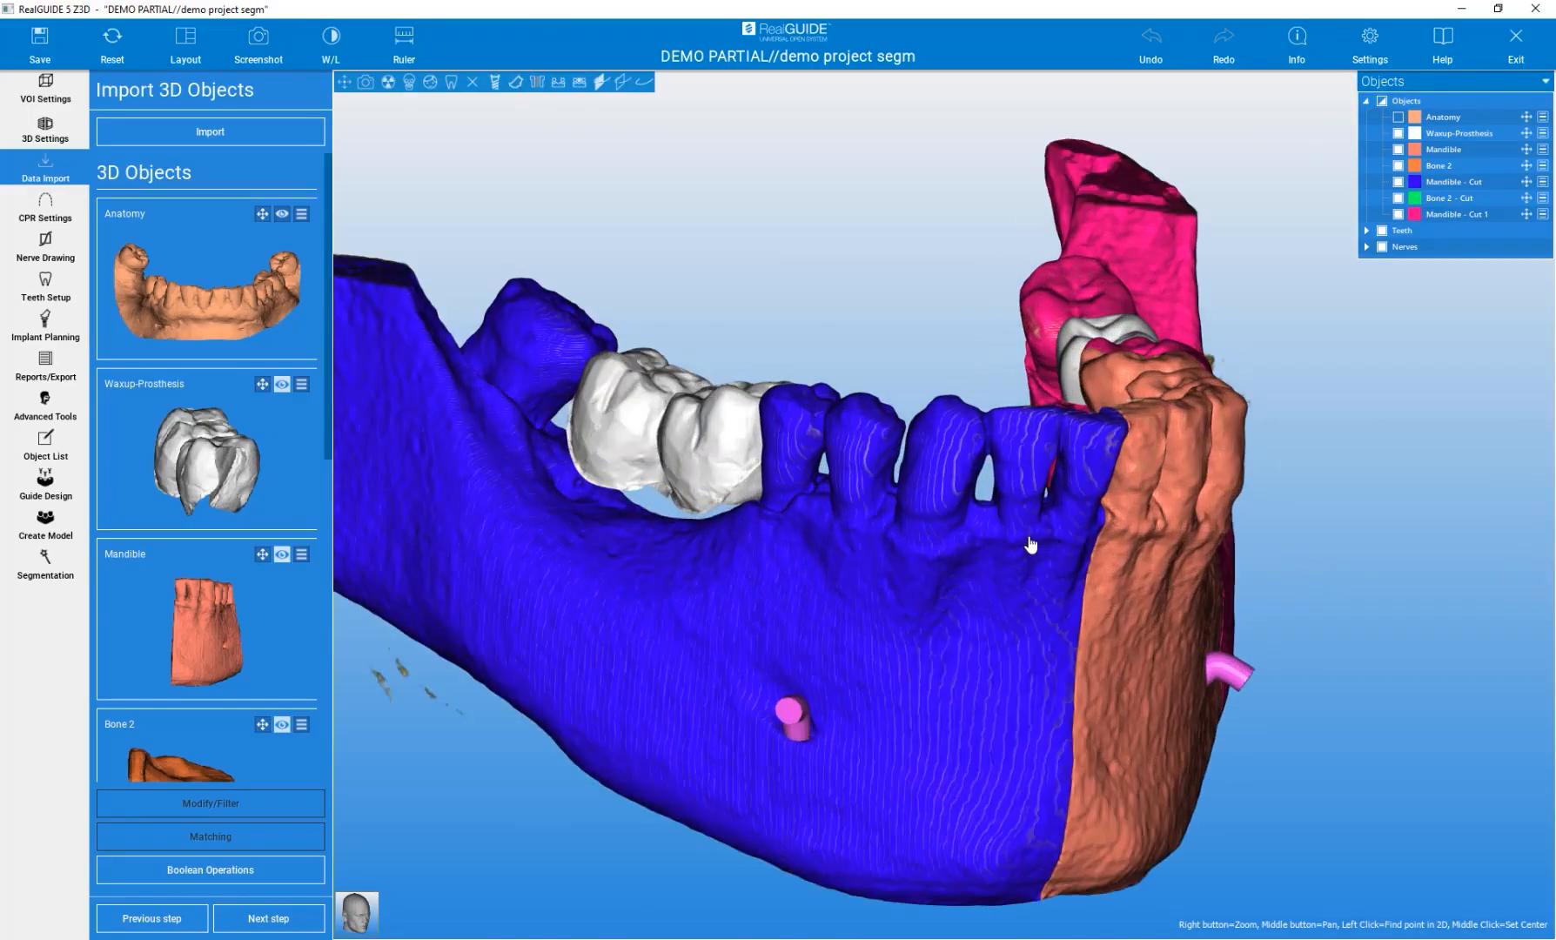
left_click(472, 81)
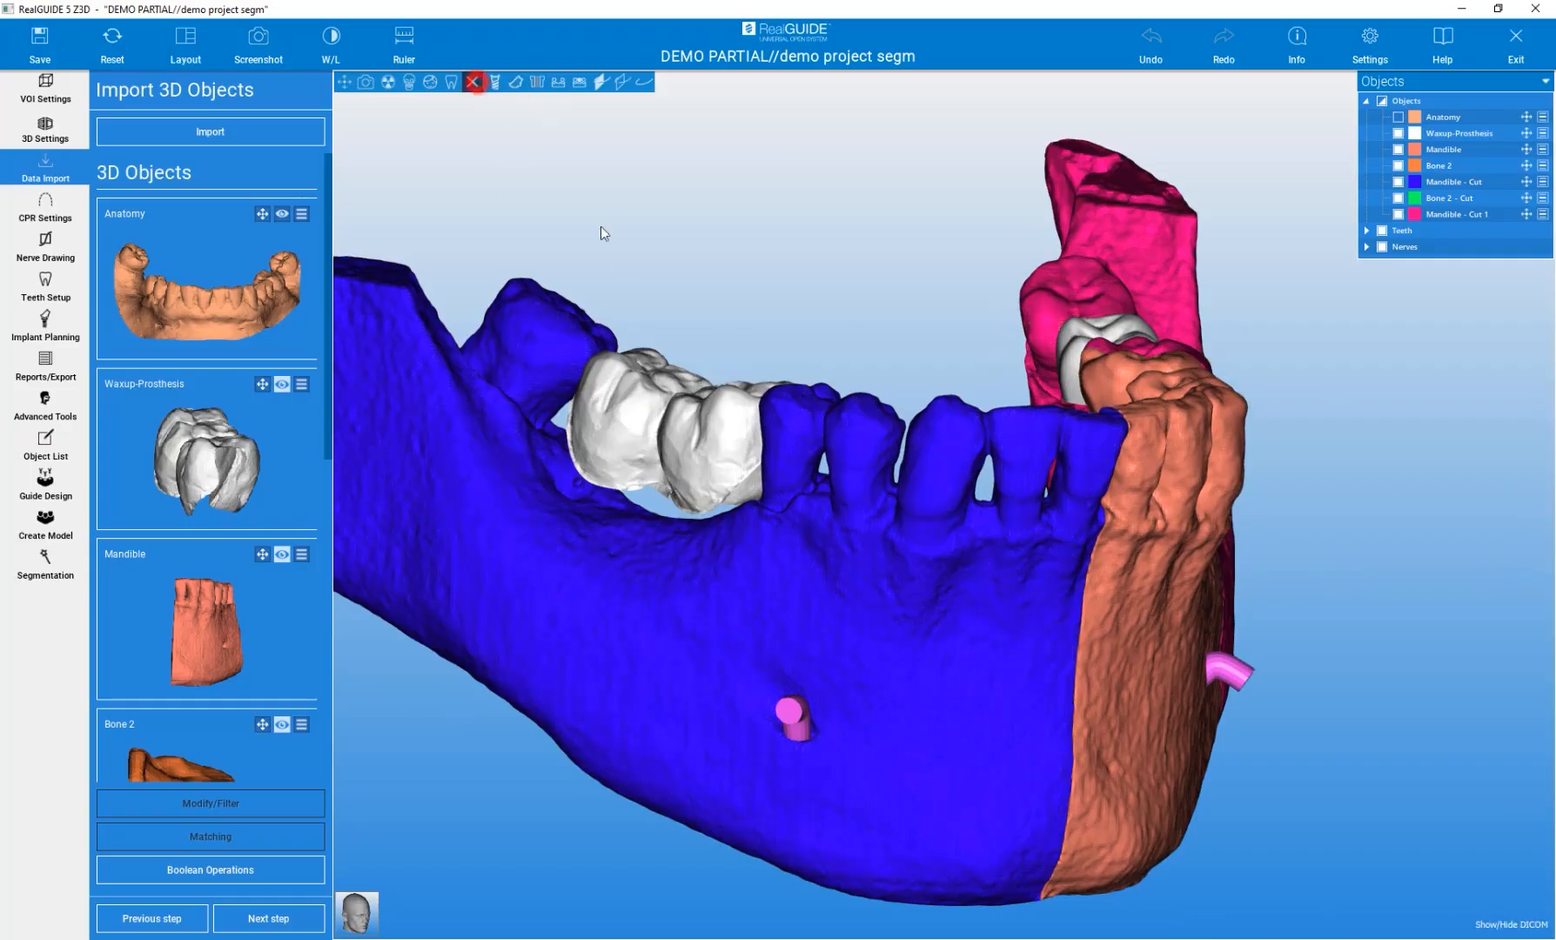
Switch the blue mandible cut part to wireframe display and zoom in to inspect its mesh.
right_click(891, 613)
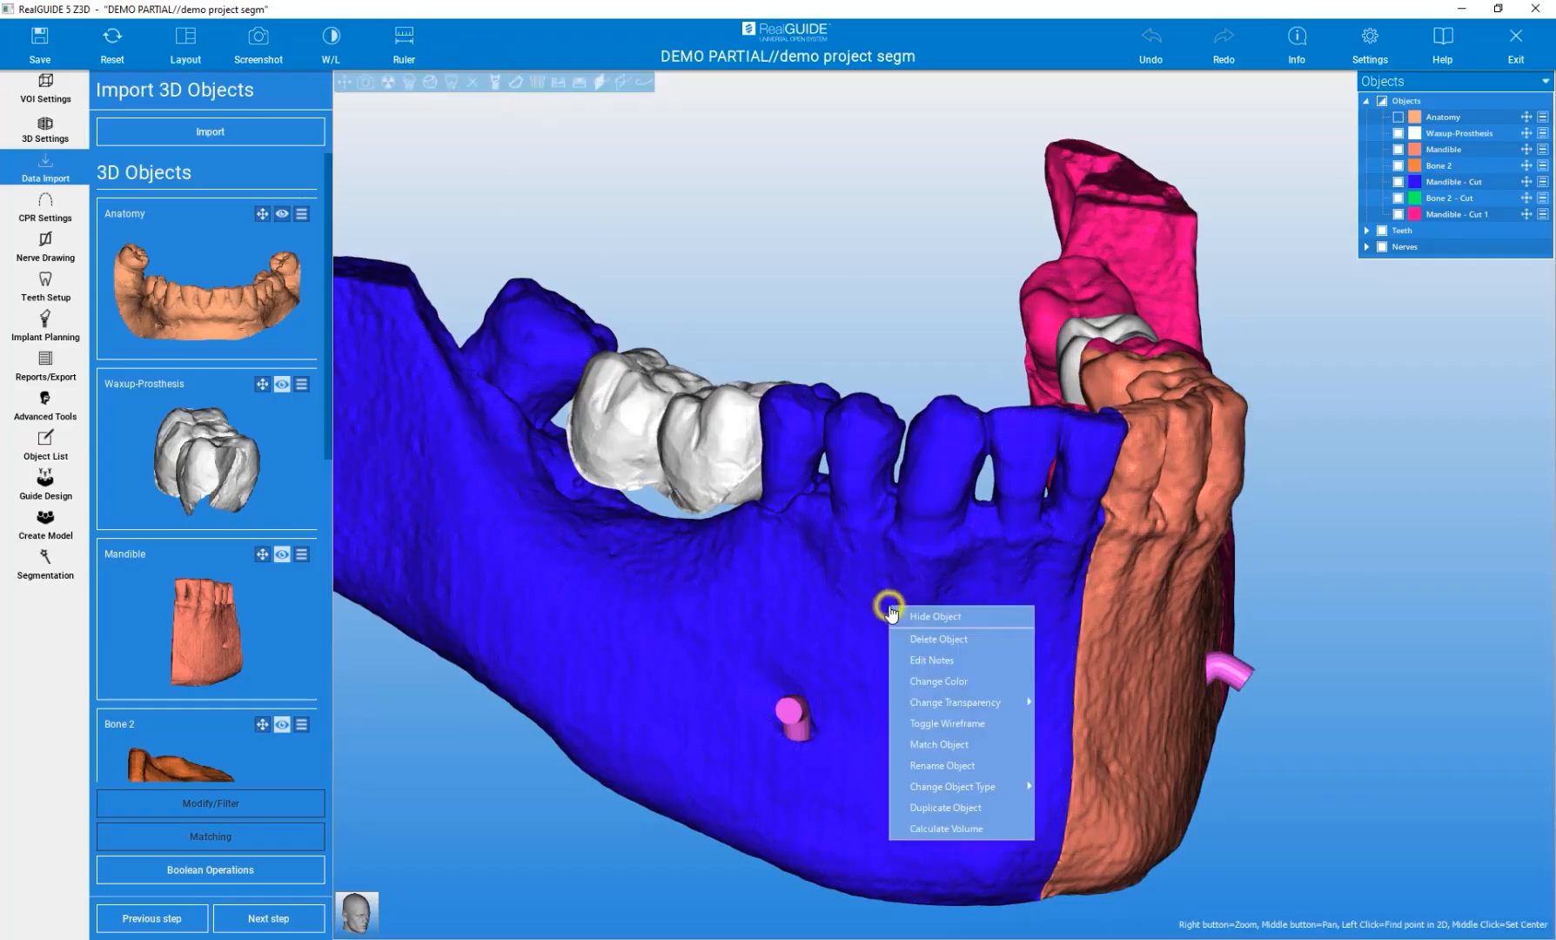
left_click(961, 721)
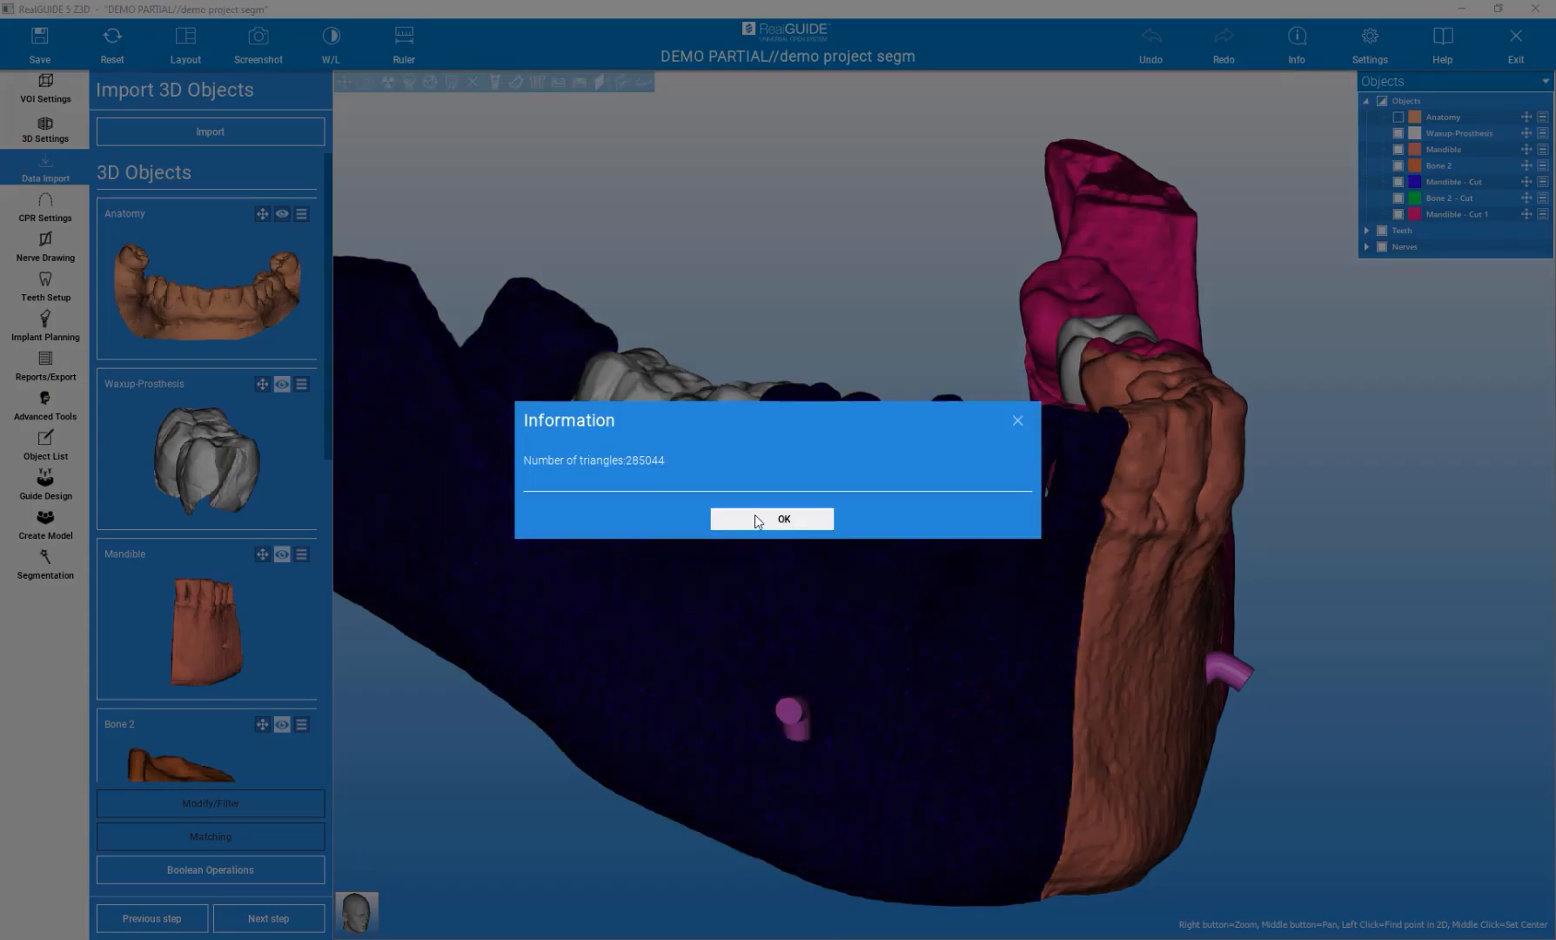
left_click(742, 516)
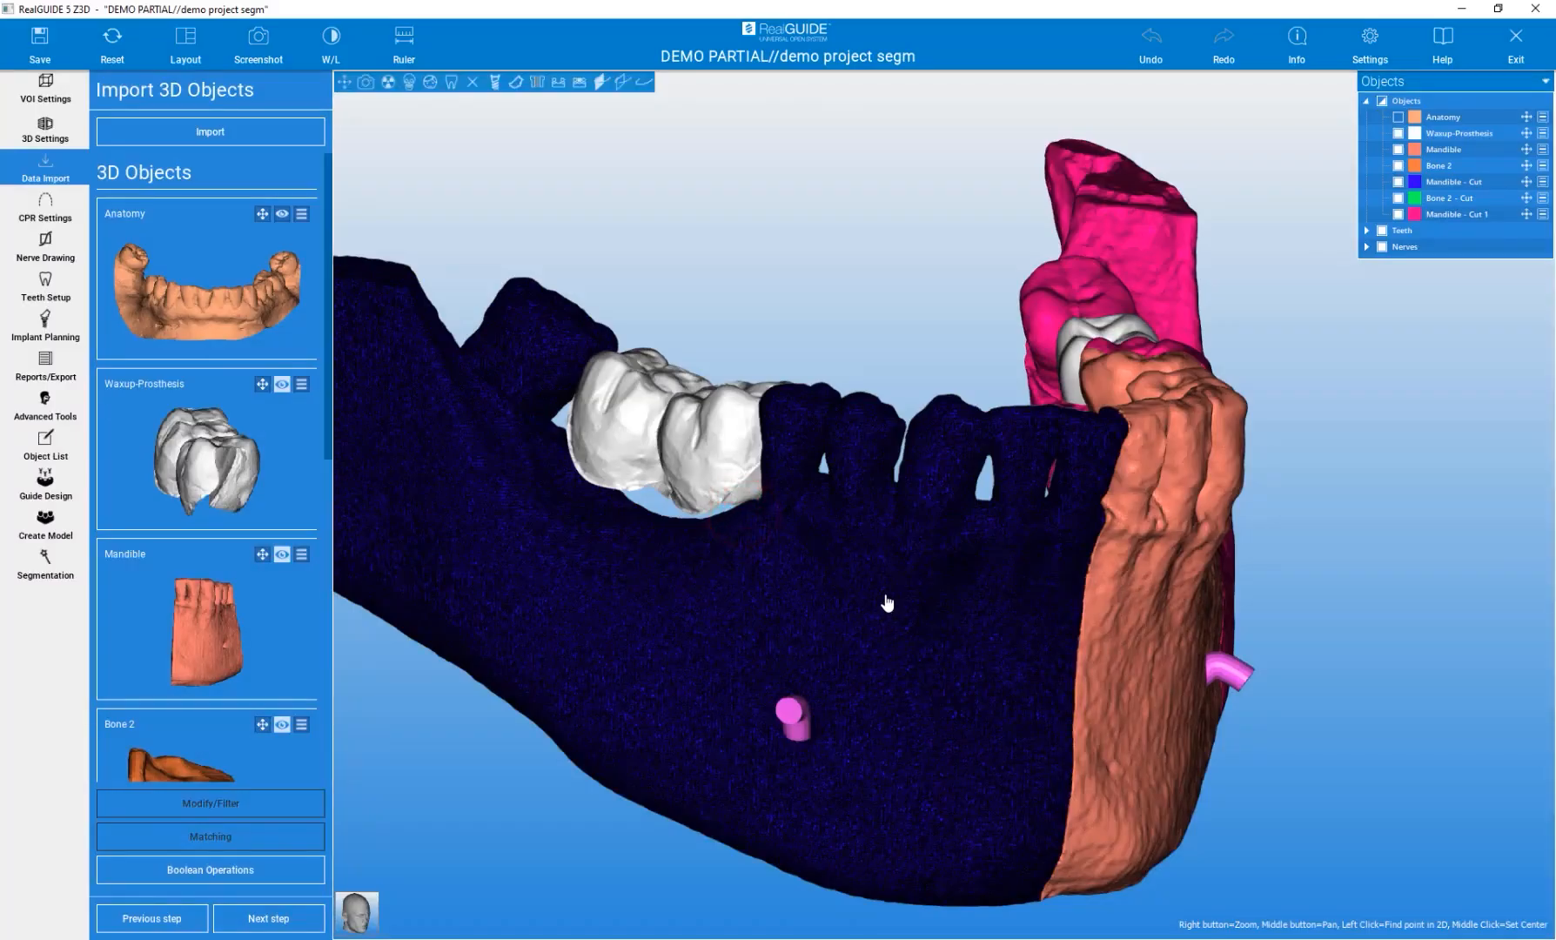
scroll(882, 602, "up", 3)
scroll(882, 602, "up", 3)
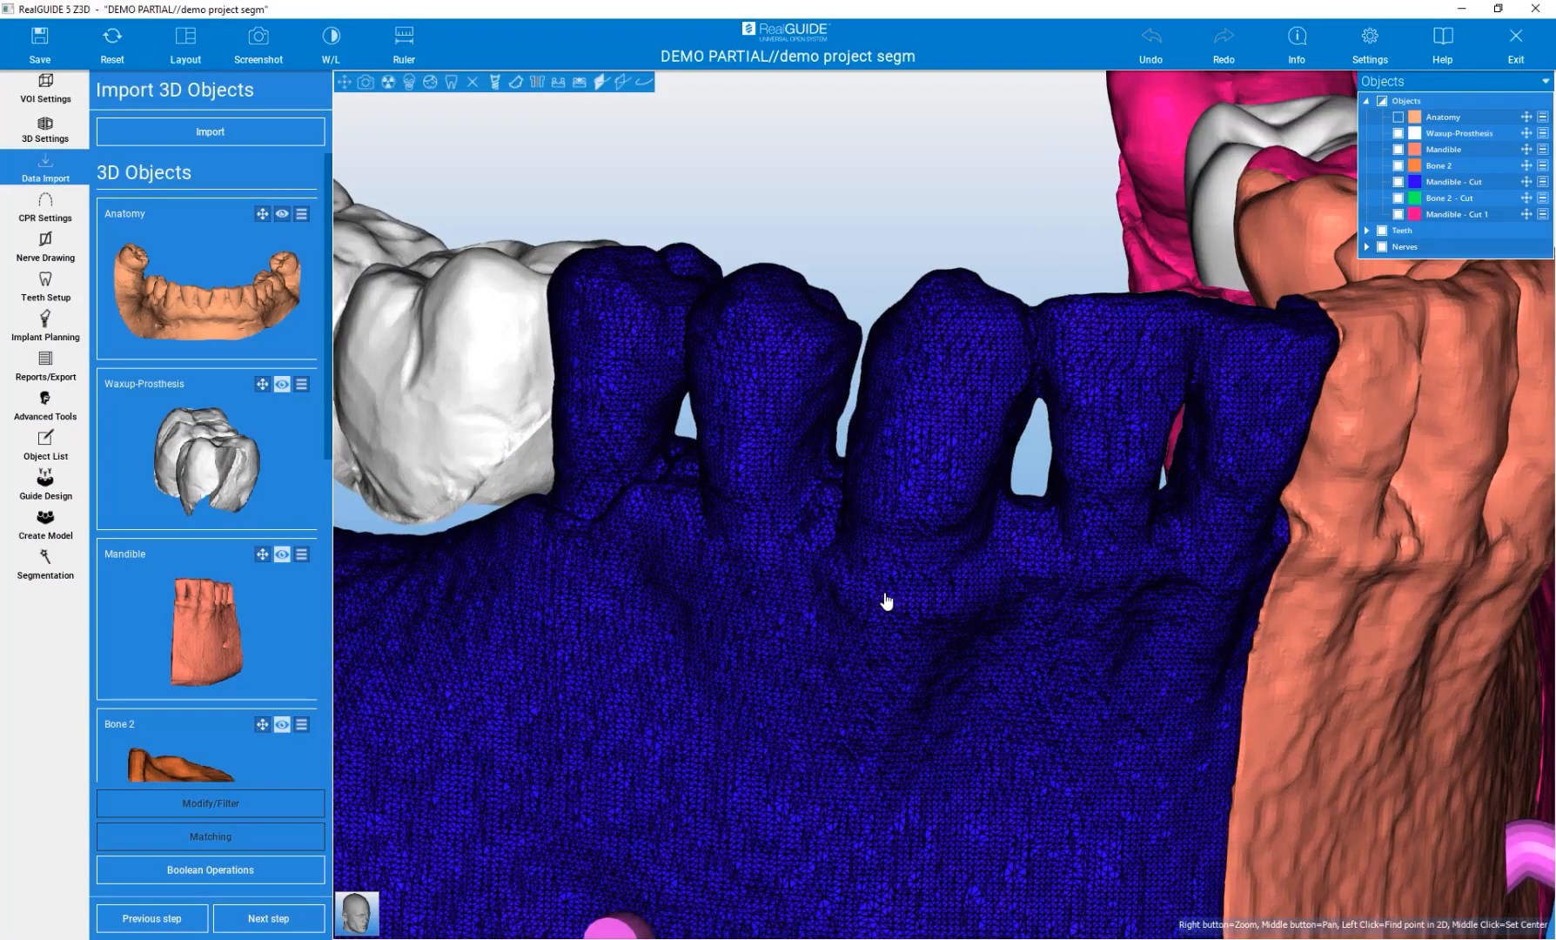
scroll(884, 601, "down", 6)
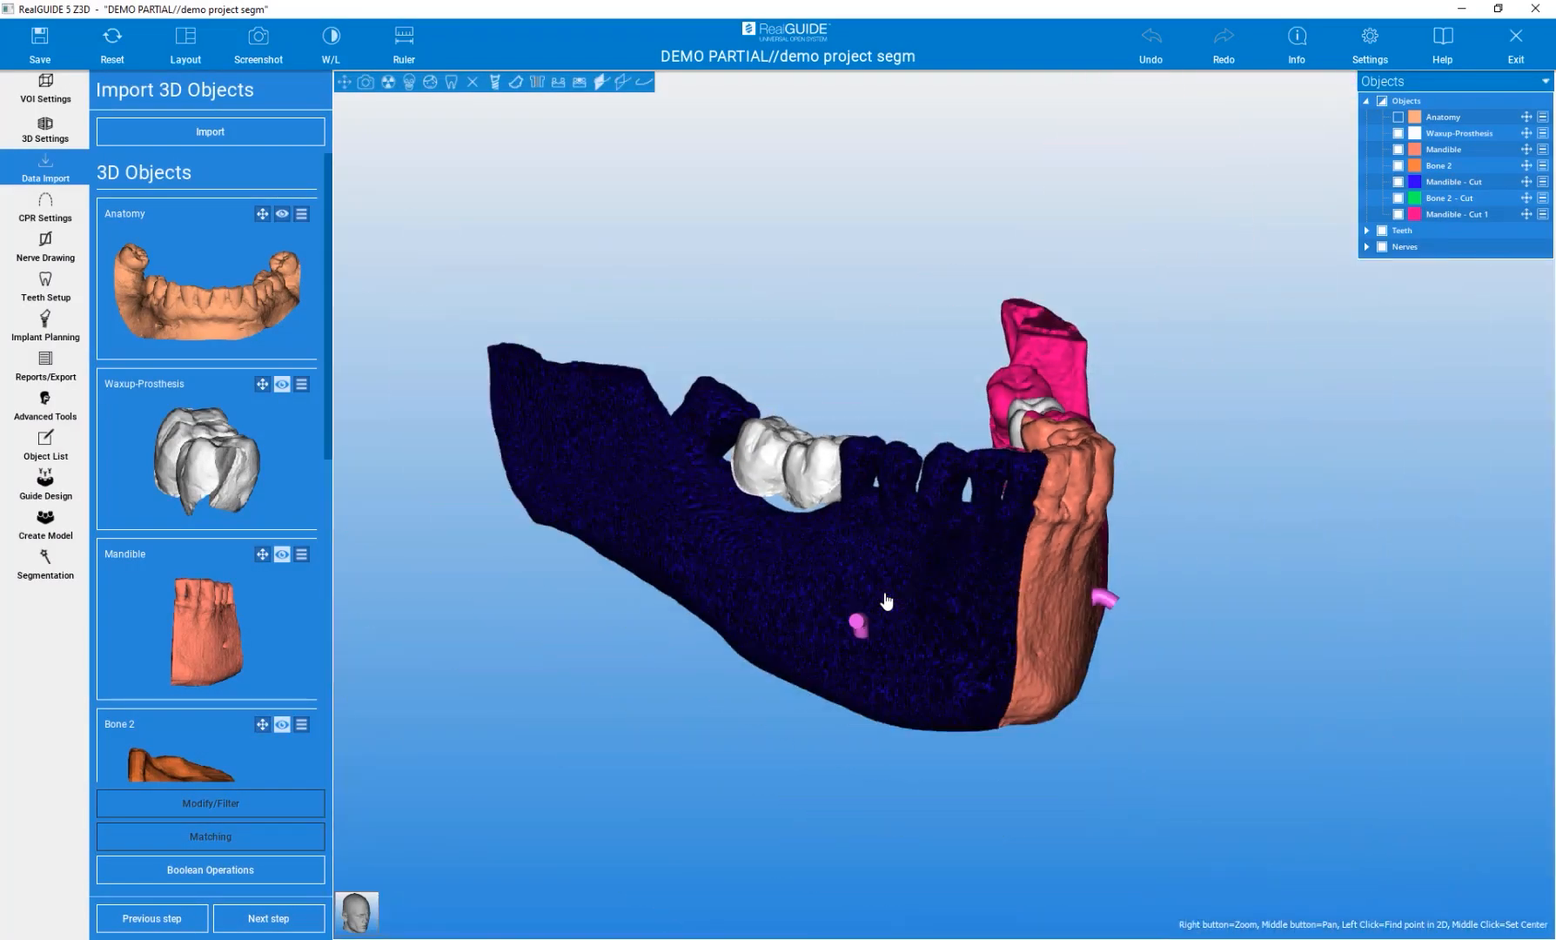